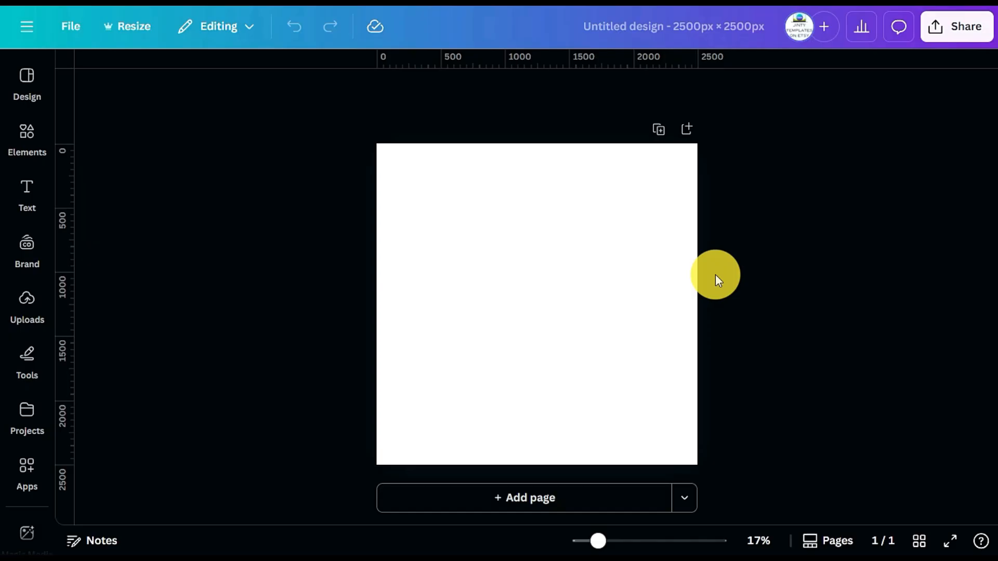
# Add the basic square frame to the blank page from the Frames elements
pyautogui.click(609, 276)
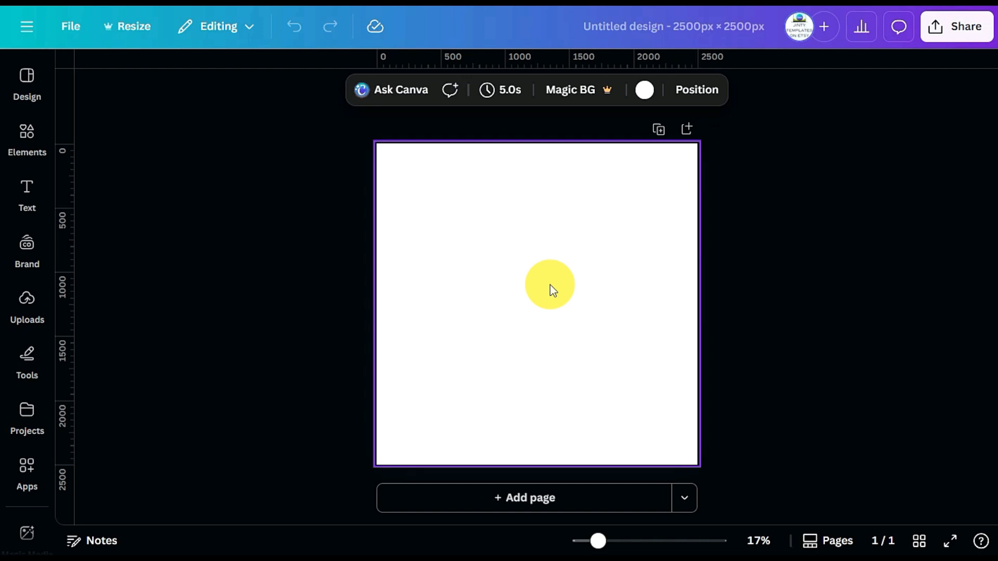
pyautogui.click(30, 139)
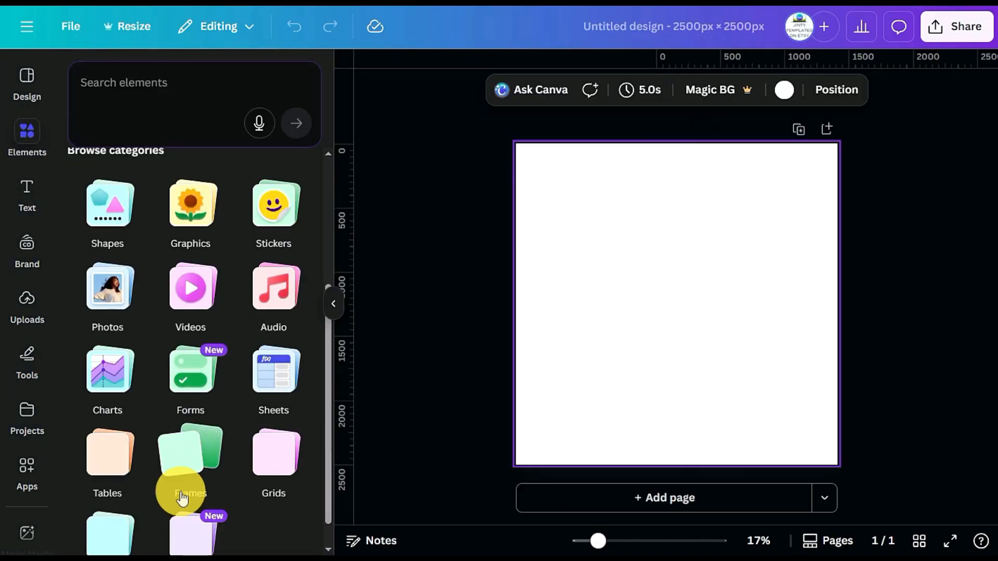
pyautogui.click(189, 455)
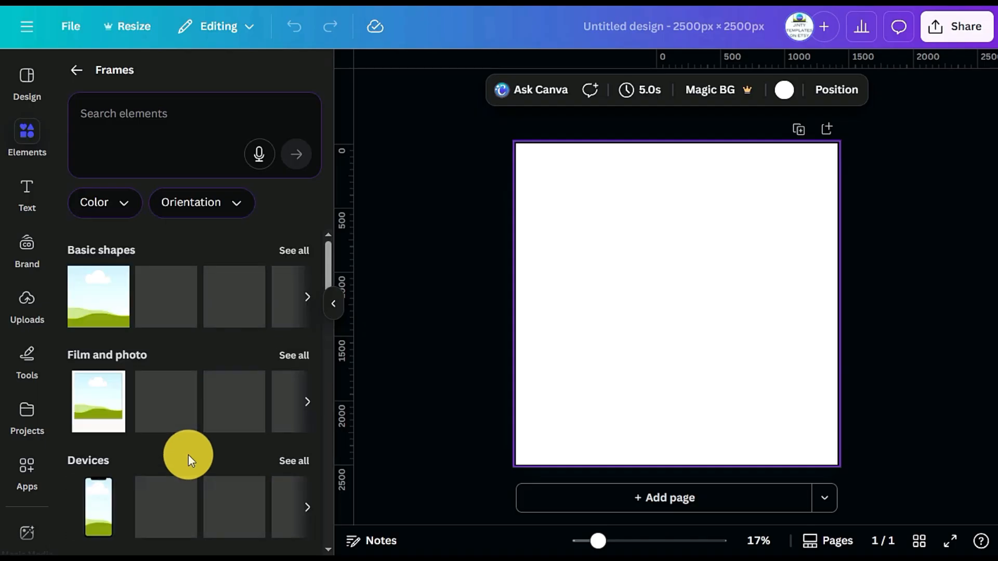
pyautogui.click(98, 302)
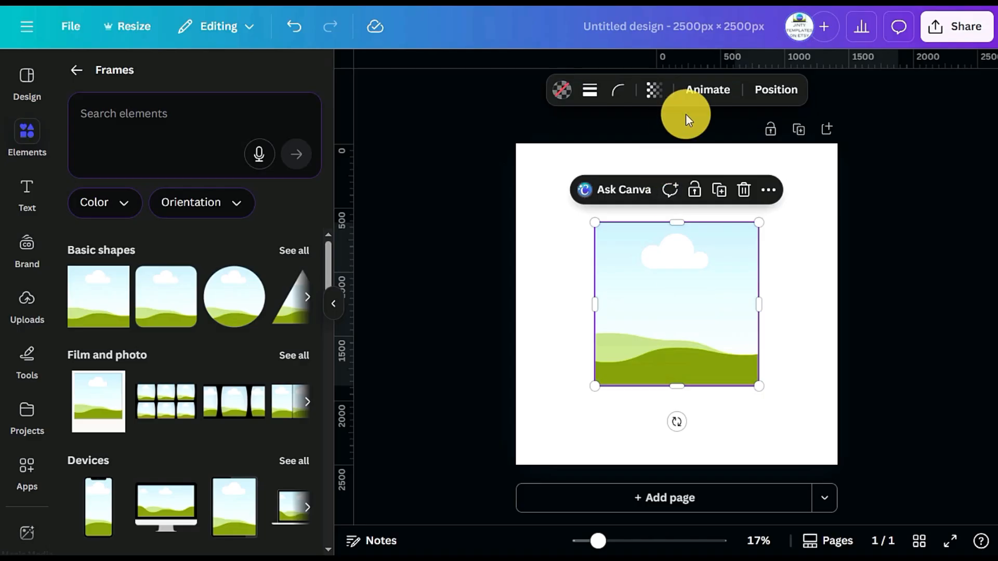
# Set the frame's width to 500 px and height to 700 px, and lock its aspect ratio
pyautogui.click(776, 90)
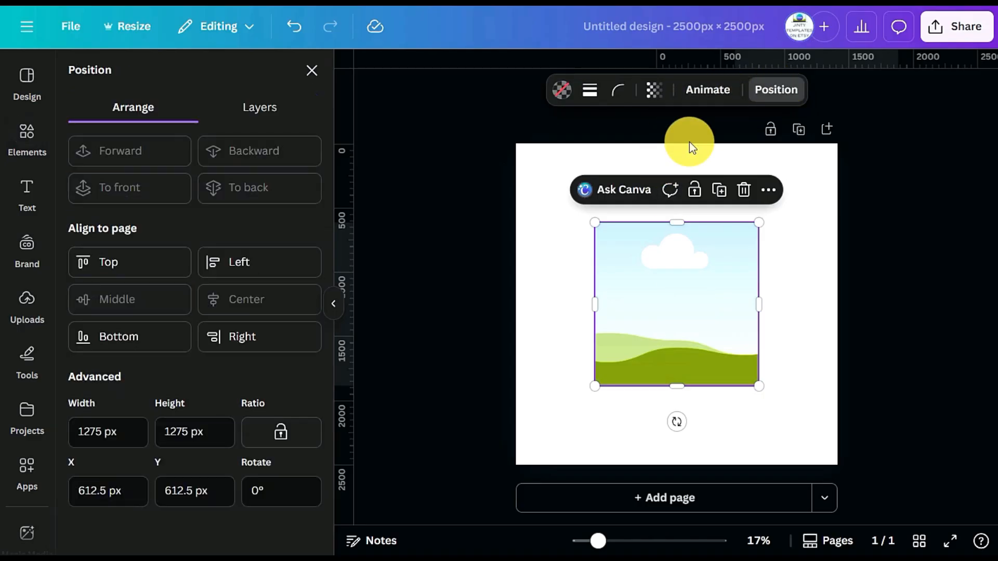
pyautogui.click(89, 439)
pyautogui.moveTo(129, 439); pyautogui.dragTo(64, 441)
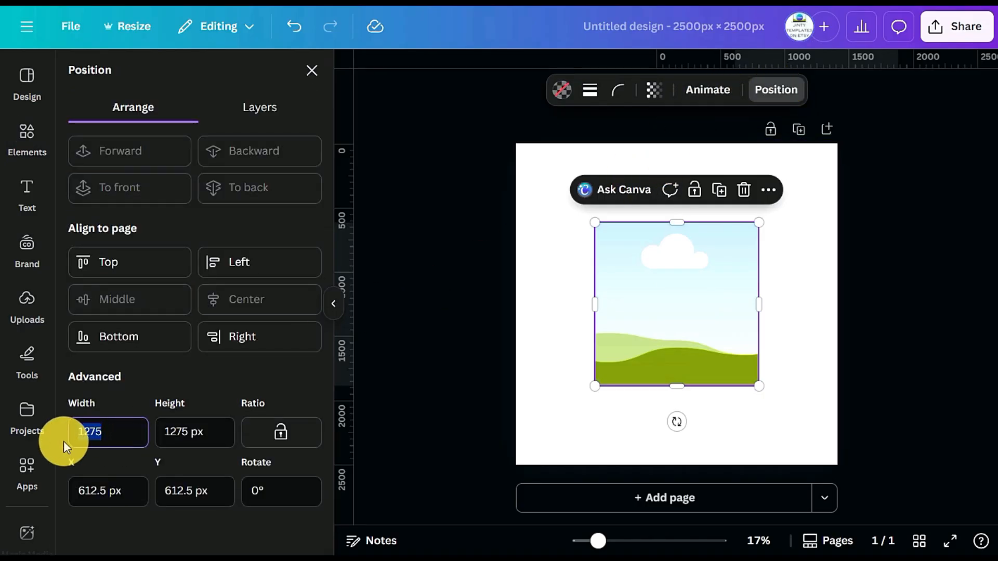
pyautogui.write('500')
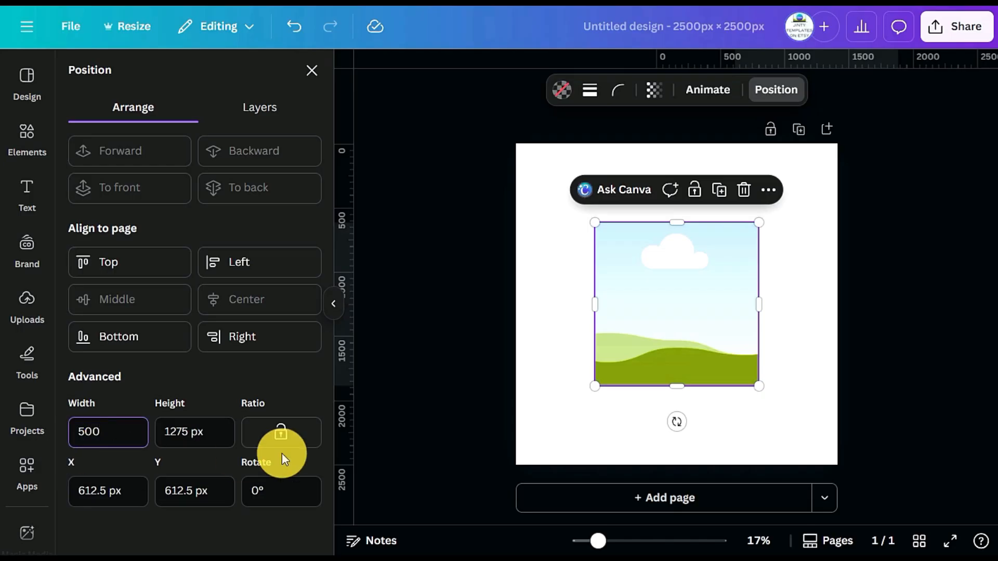
pyautogui.moveTo(214, 439); pyautogui.dragTo(151, 443)
pyautogui.write('700')
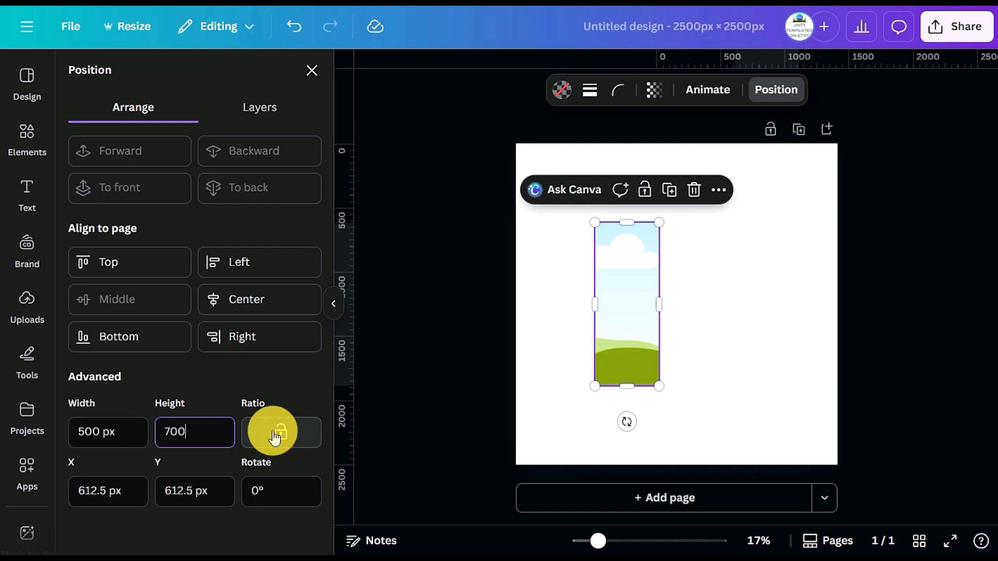
pyautogui.click(276, 438)
pyautogui.click(725, 360)
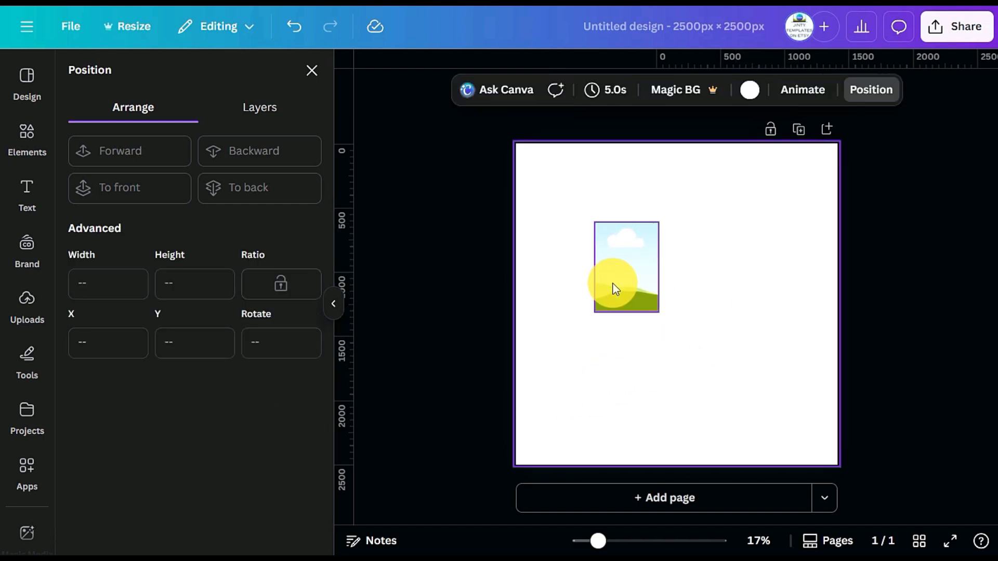
# Enlarge the frame proportionally to nearly half the page width and centre it on the page
pyautogui.click(612, 286)
pyautogui.moveTo(658, 311); pyautogui.dragTo(761, 430)
pyautogui.moveTo(710, 366); pyautogui.dragTo(710, 326)
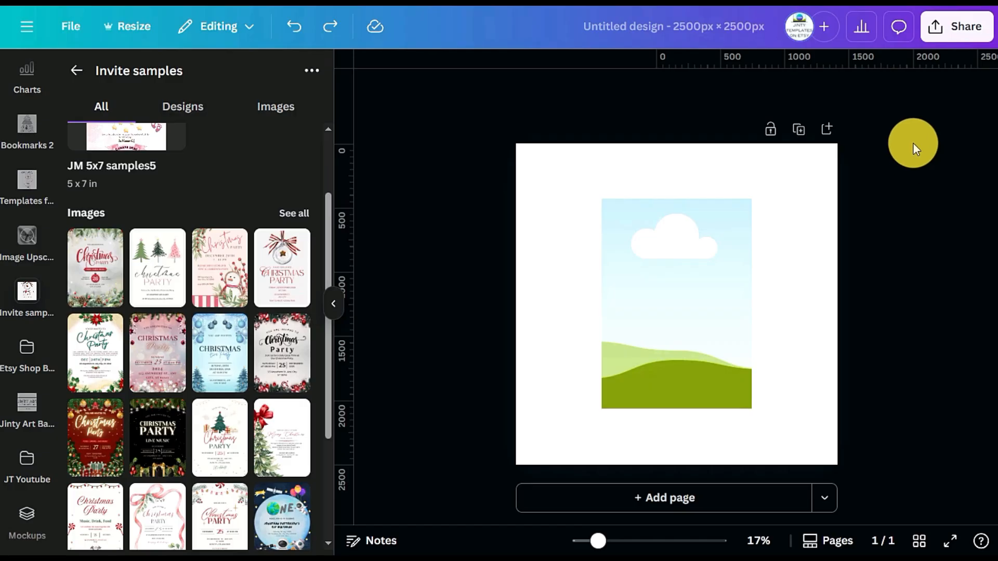
# Fill the frame with several invitation samples in turn, ending with the candy-cane bordered "You are invited to Christmas Party" design
pyautogui.moveTo(152, 285); pyautogui.dragTo(675, 313)
pyautogui.moveTo(271, 292); pyautogui.dragTo(633, 301)
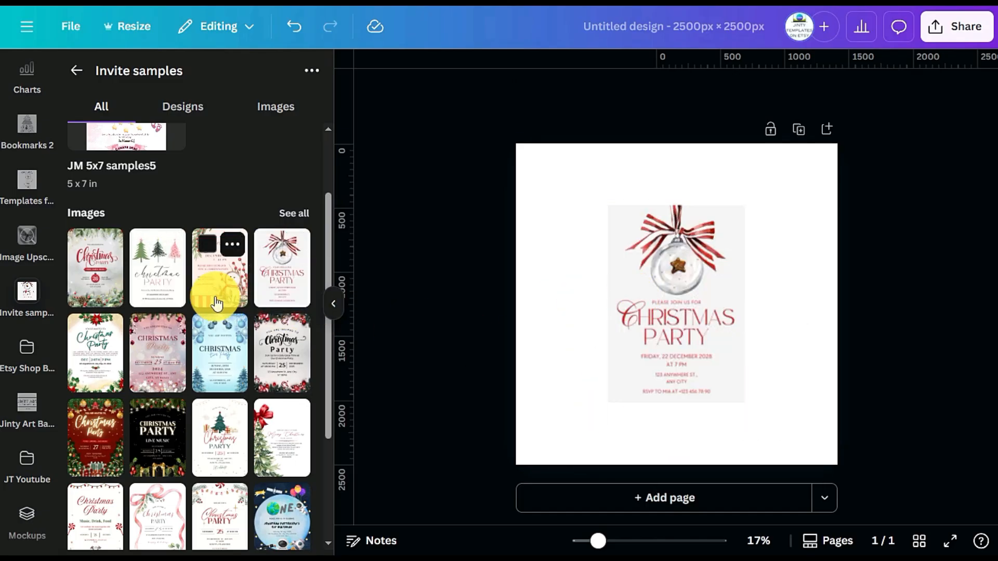
pyautogui.moveTo(234, 372); pyautogui.dragTo(640, 326)
pyautogui.moveTo(283, 439); pyautogui.dragTo(650, 354)
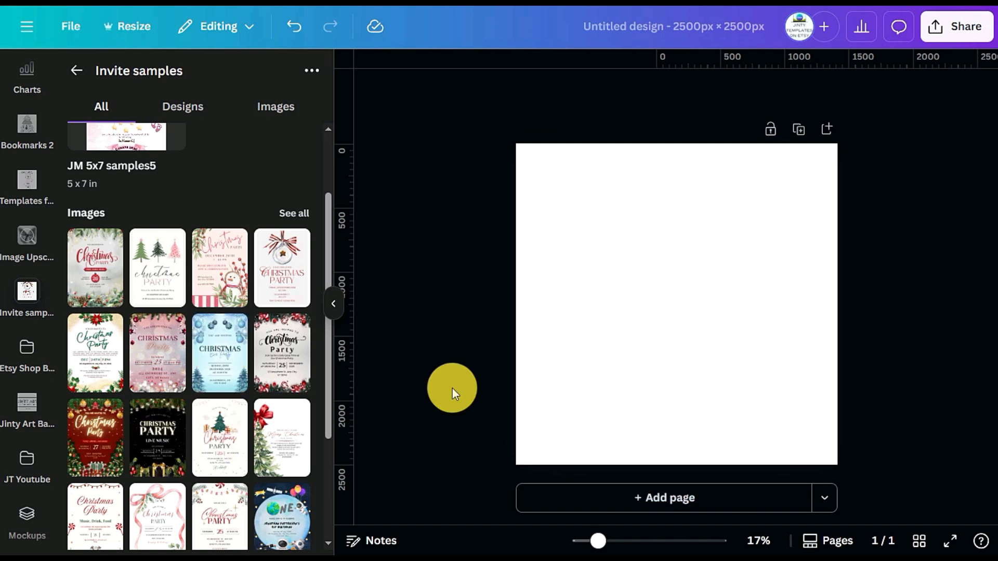
pyautogui.moveTo(276, 365); pyautogui.dragTo(686, 322)
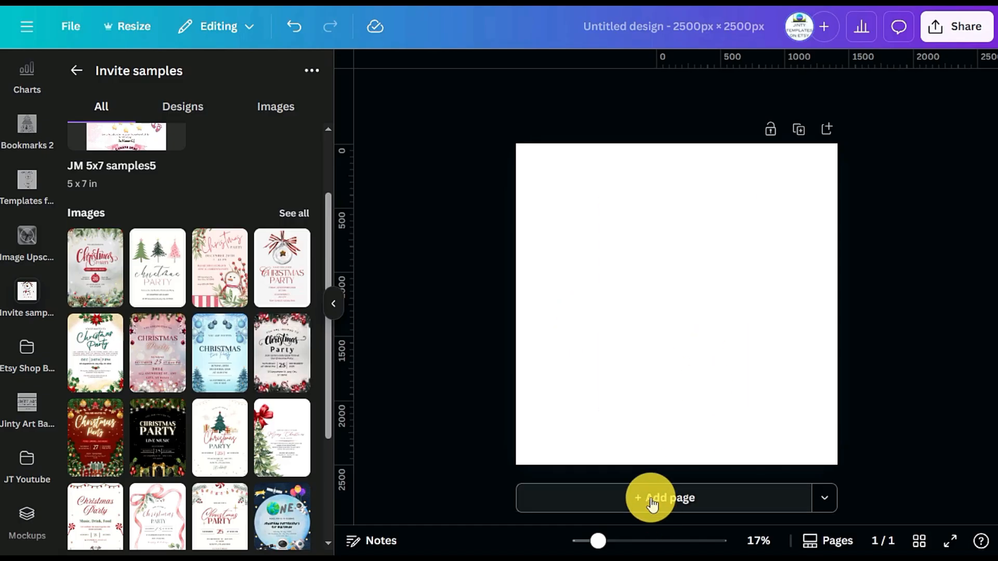
# Add a second page and place the candy-cane bordered Christmas Party image on its left side without a frame
pyautogui.click(652, 501)
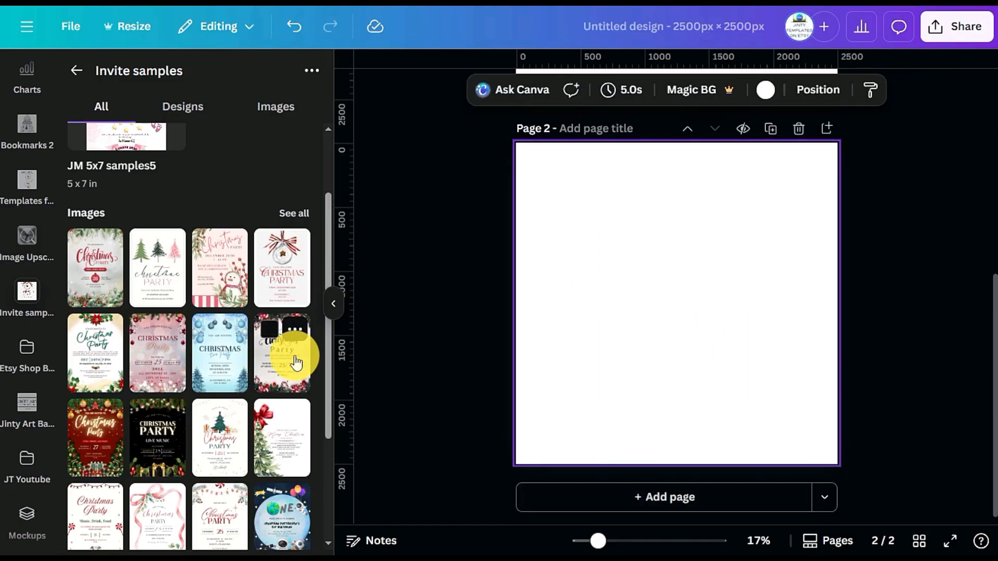
pyautogui.click(297, 362)
pyautogui.moveTo(691, 334); pyautogui.dragTo(635, 307)
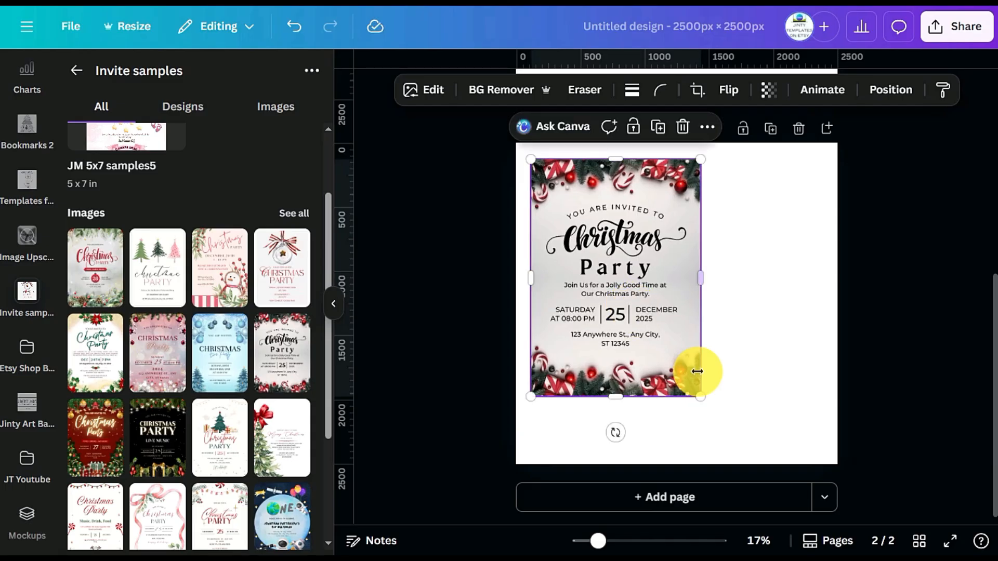
# Add the blue Christmas Eve Party image to page 2, shrink it and place it at the page's right side
pyautogui.click(212, 373)
pyautogui.moveTo(763, 420); pyautogui.dragTo(717, 387)
pyautogui.moveTo(642, 306); pyautogui.dragTo(827, 312)
pyautogui.click(584, 330)
# Move the filled frame on page 1 to the upper-left area and replace its image with the blue Christmas Eve Party invitation
pyautogui.scroll(3, 679, 301)
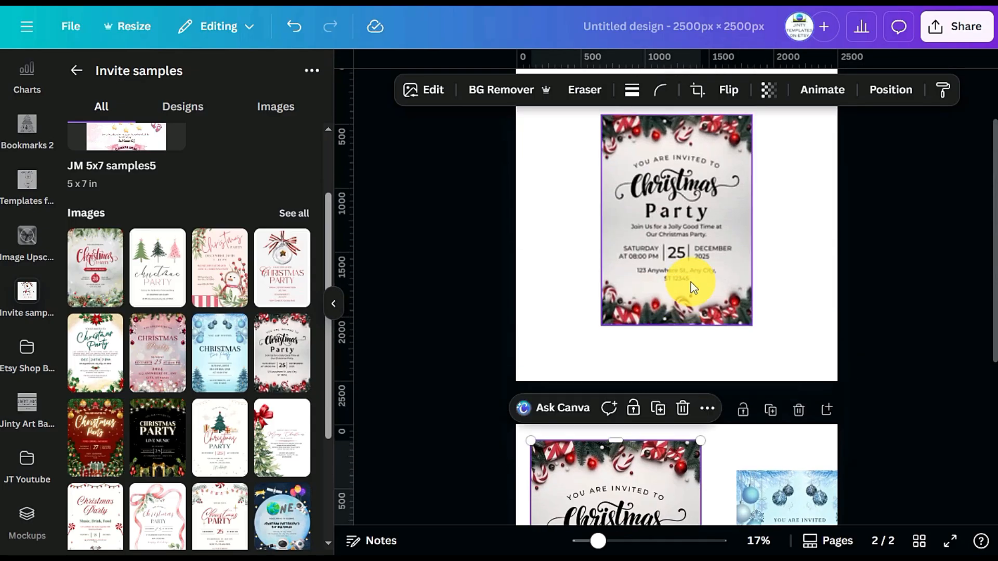
pyautogui.scroll(2, 691, 283)
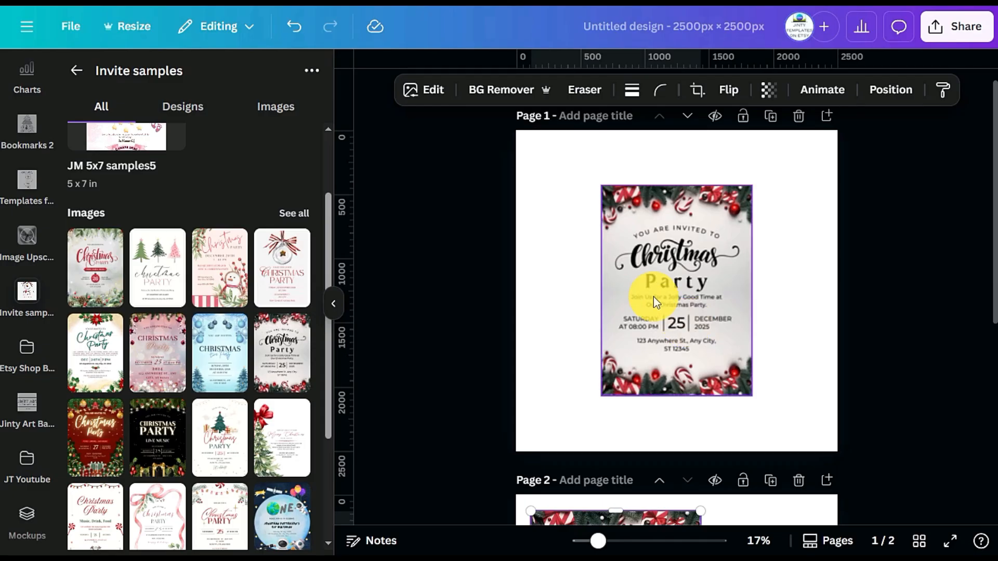
pyautogui.click(774, 308)
pyautogui.moveTo(685, 317); pyautogui.dragTo(606, 281)
pyautogui.moveTo(229, 354); pyautogui.dragTo(602, 264)
pyautogui.click(738, 322)
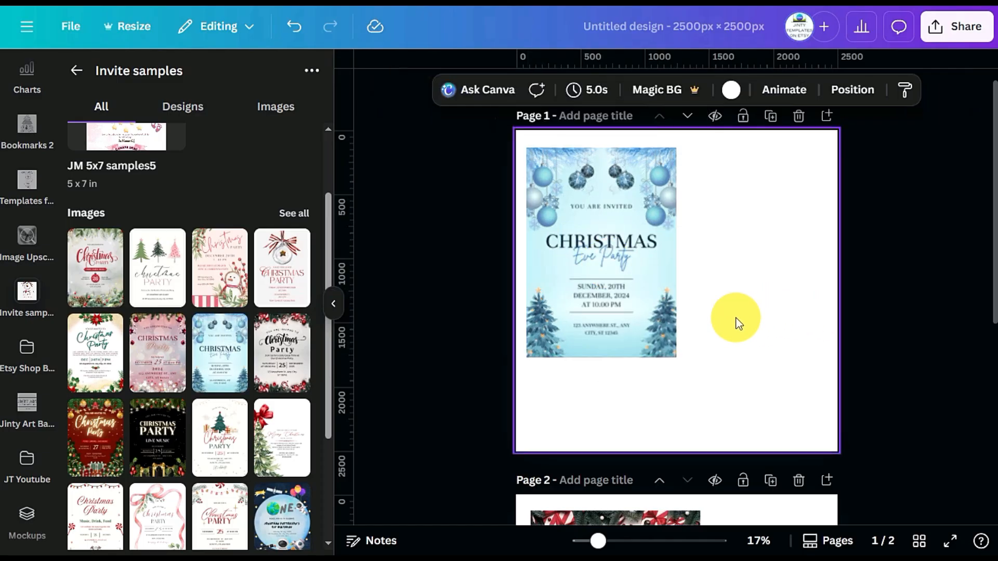
# Tilt the blue invitation's frame slightly counterclockwise and move it back toward the middle of page 1
pyautogui.click(610, 330)
pyautogui.moveTo(593, 390); pyautogui.dragTo(632, 390)
pyautogui.moveTo(575, 314); pyautogui.dragTo(641, 345)
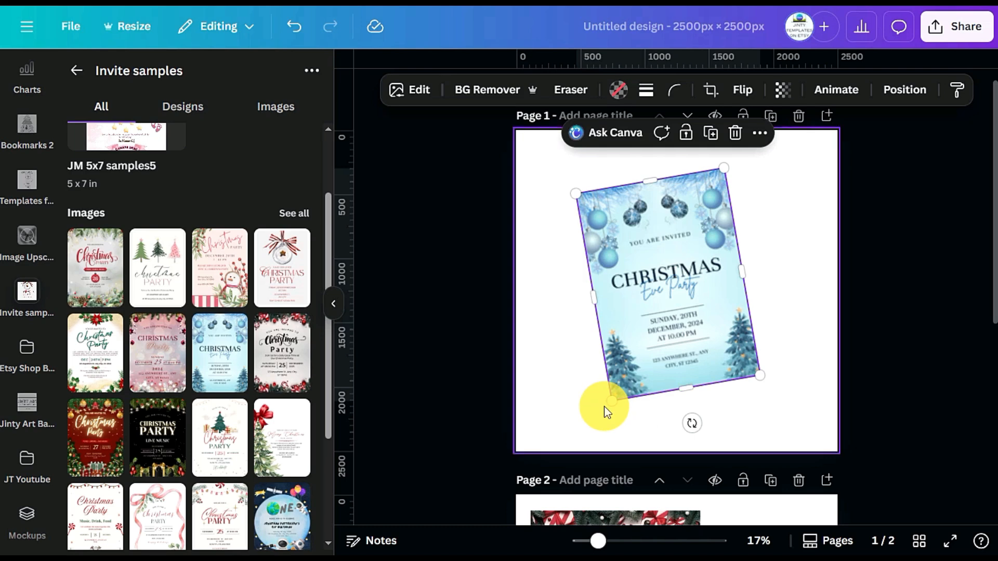
# Enlarge the tilted frame and replace its image with the black "Christmas Party Live Music" invitation
pyautogui.moveTo(606, 403); pyautogui.dragTo(570, 435)
pyautogui.moveTo(158, 438); pyautogui.dragTo(683, 323)
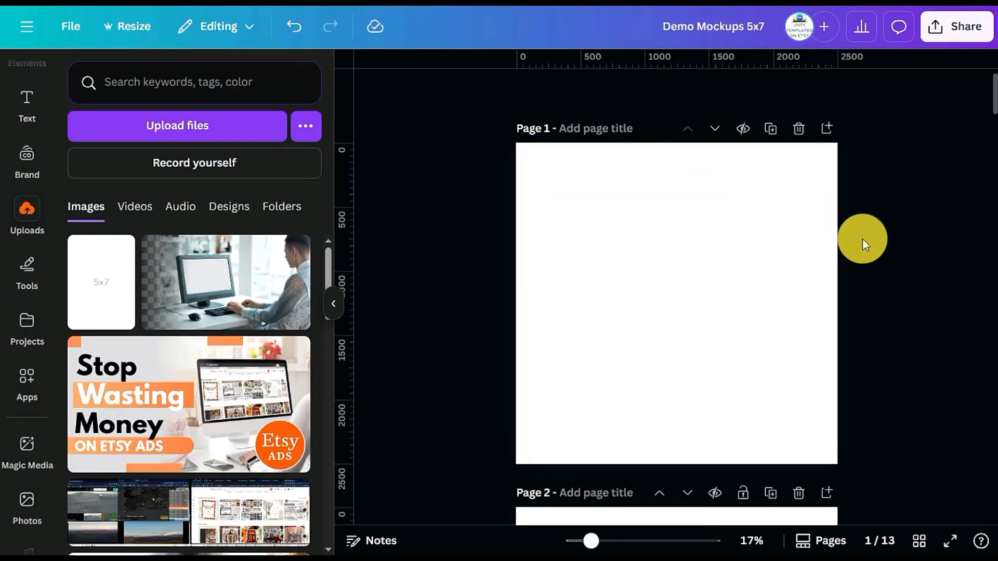
pyautogui.scroll(-6, 863, 244)
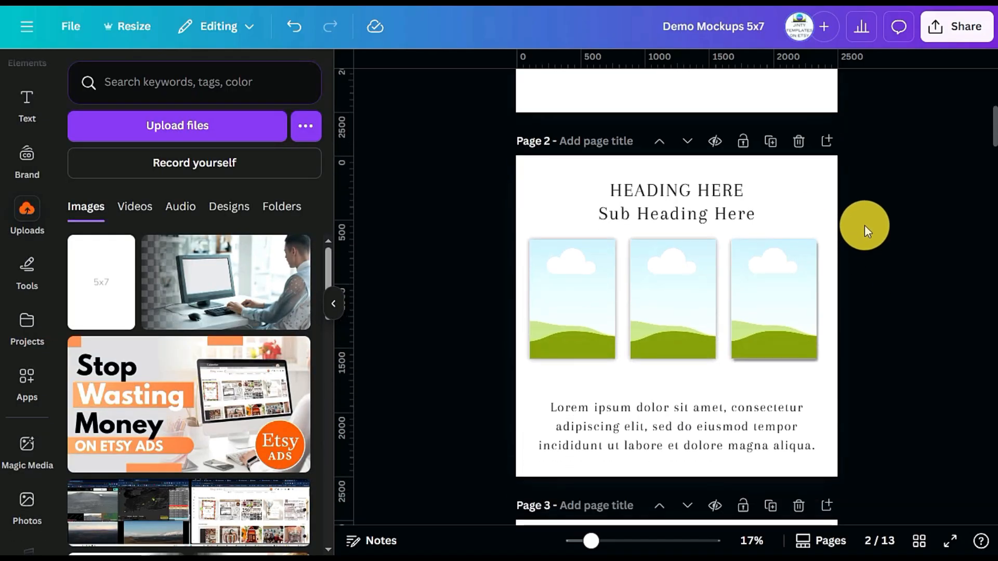
pyautogui.scroll(-6, 884, 225)
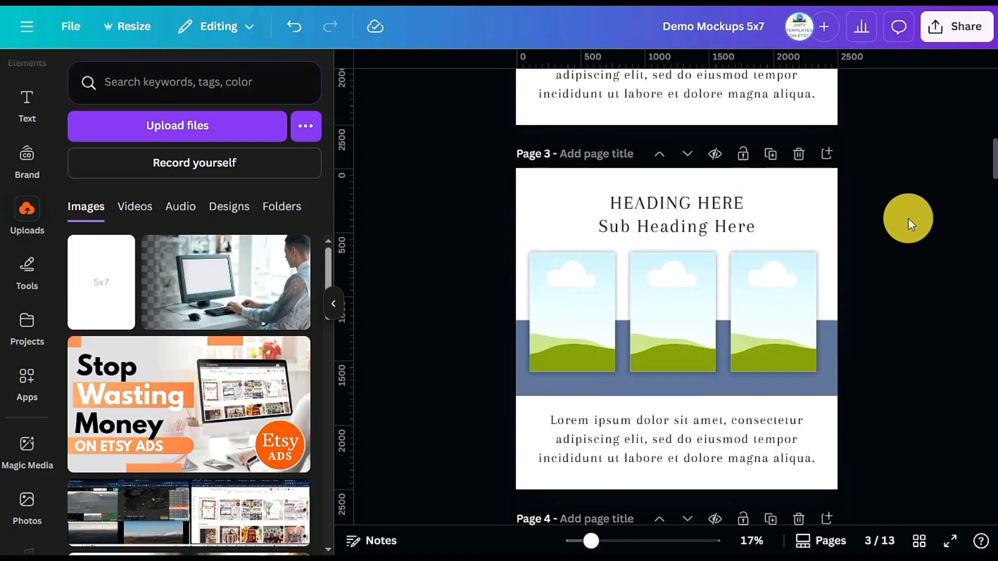
pyautogui.scroll(-6, 909, 217)
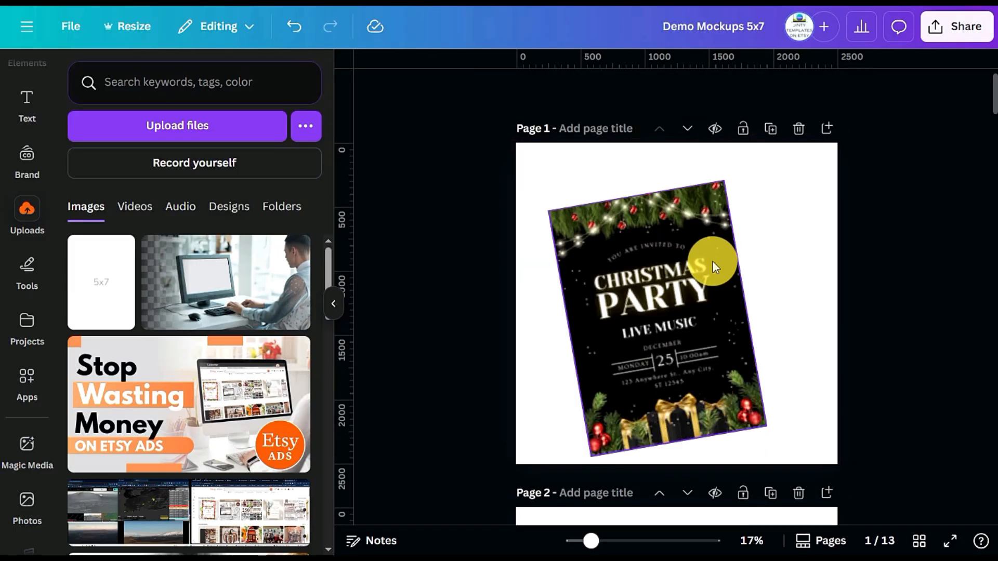
# Detach the black Christmas Party image from the tilted frame on page 1 and move it off the page
pyautogui.click(643, 307)
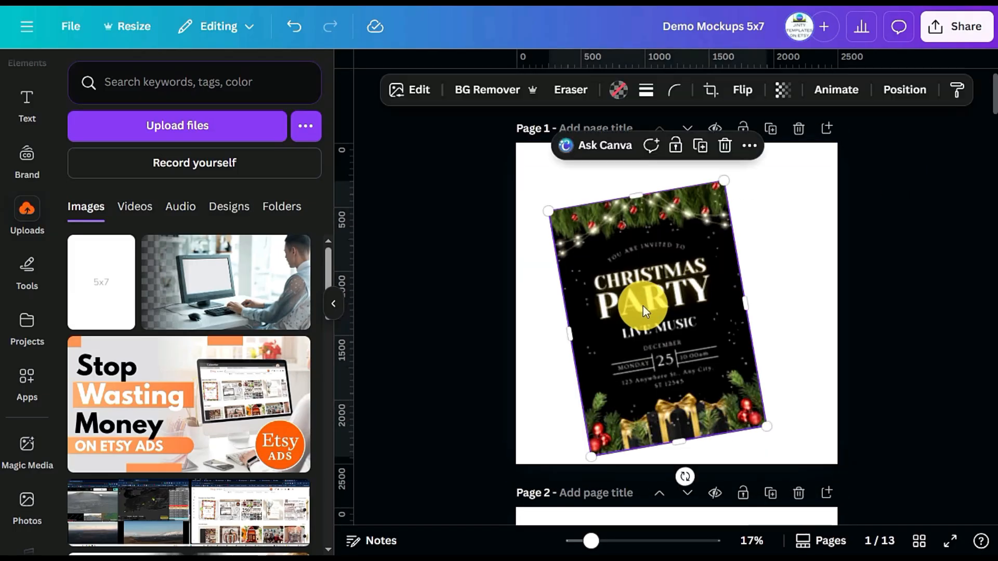
pyautogui.rightClick(670, 320)
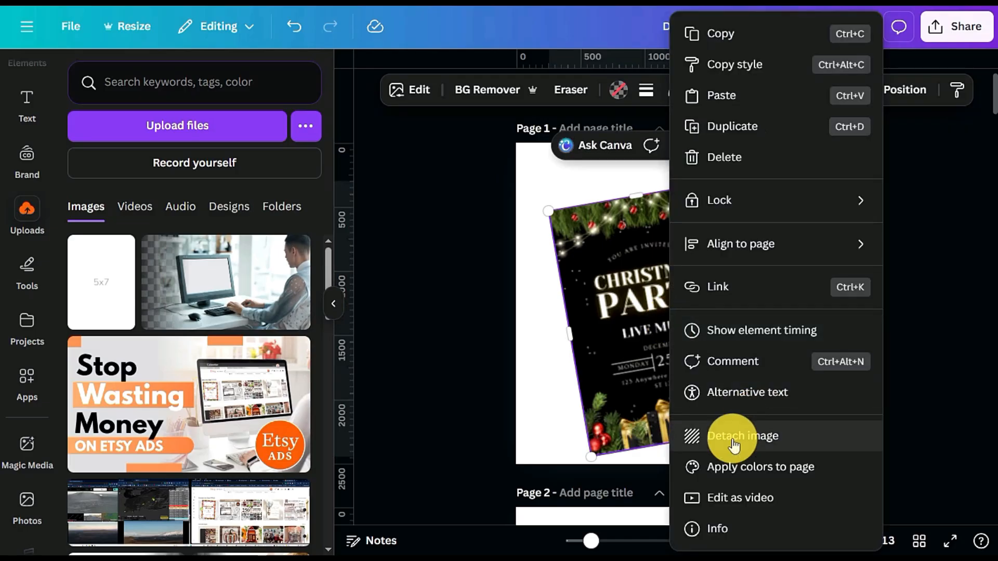
pyautogui.click(691, 437)
pyautogui.moveTo(676, 359); pyautogui.dragTo(953, 350)
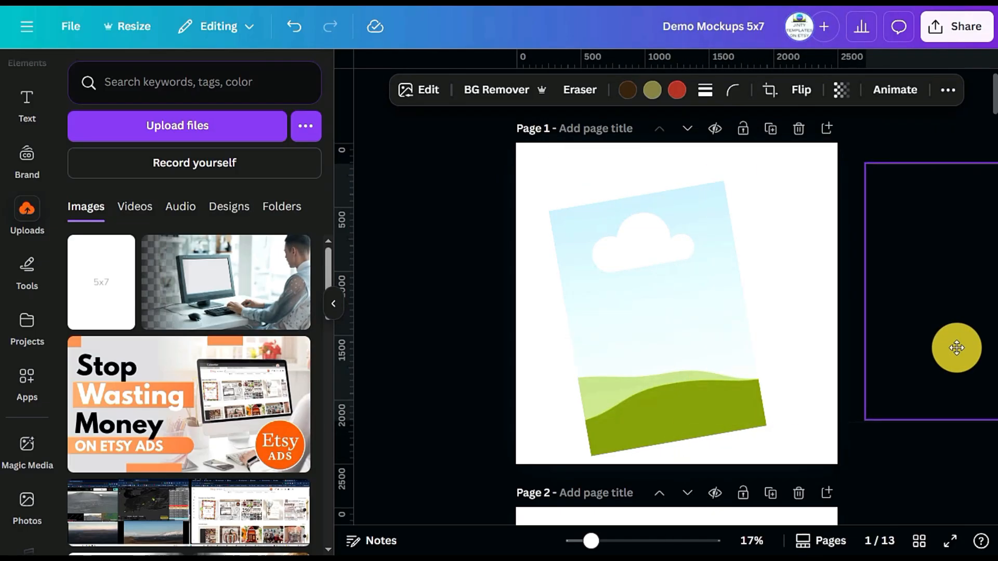
# Rotate the empty frame on page 1 back upright and centre it on the page
pyautogui.click(654, 357)
pyautogui.moveTo(686, 477); pyautogui.dragTo(661, 492)
pyautogui.moveTo(685, 357); pyautogui.dragTo(675, 344)
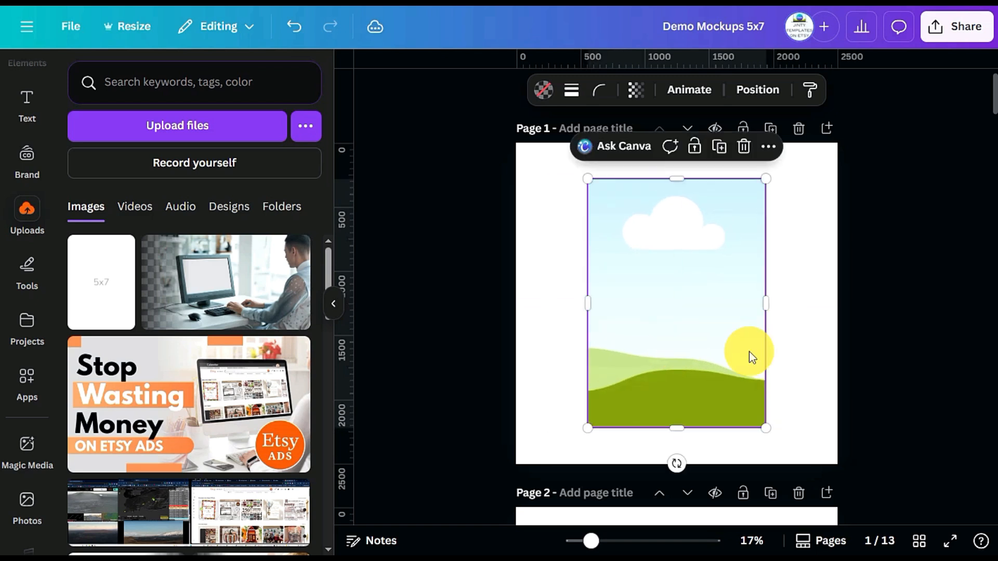
pyautogui.click(874, 347)
pyautogui.click(737, 323)
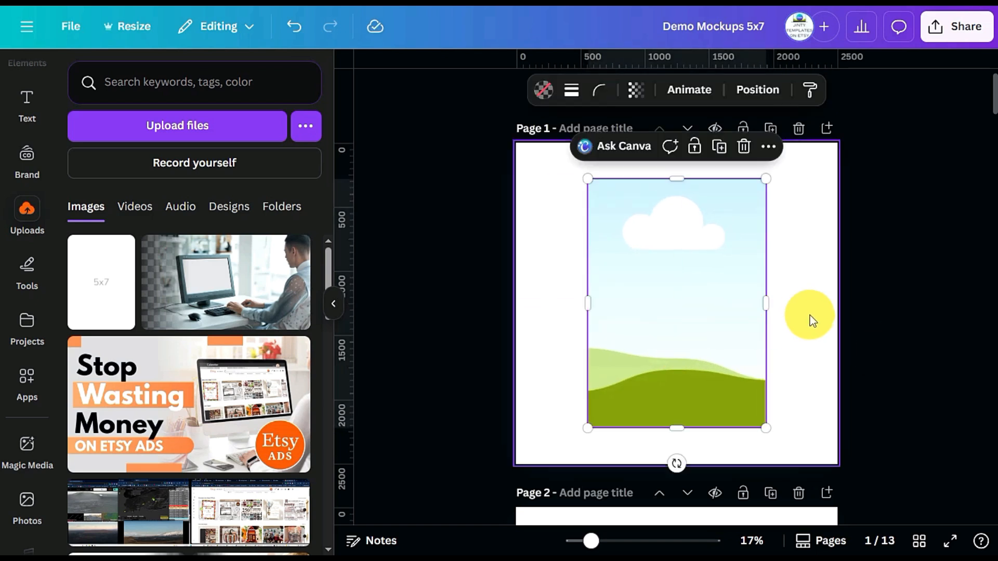
pyautogui.scroll(-2, 813, 327)
pyautogui.scroll(-3, 817, 337)
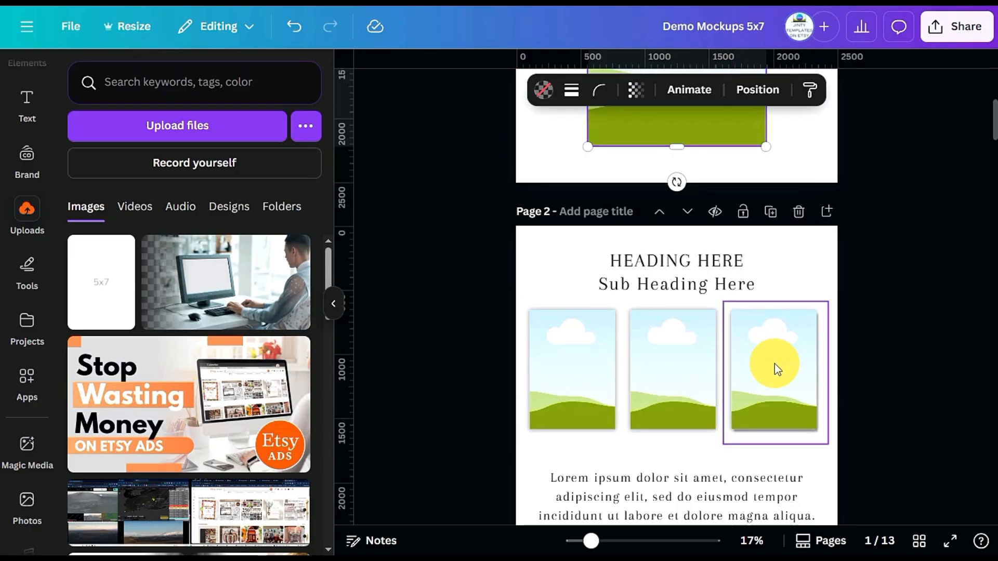
pyautogui.scroll(5, 903, 322)
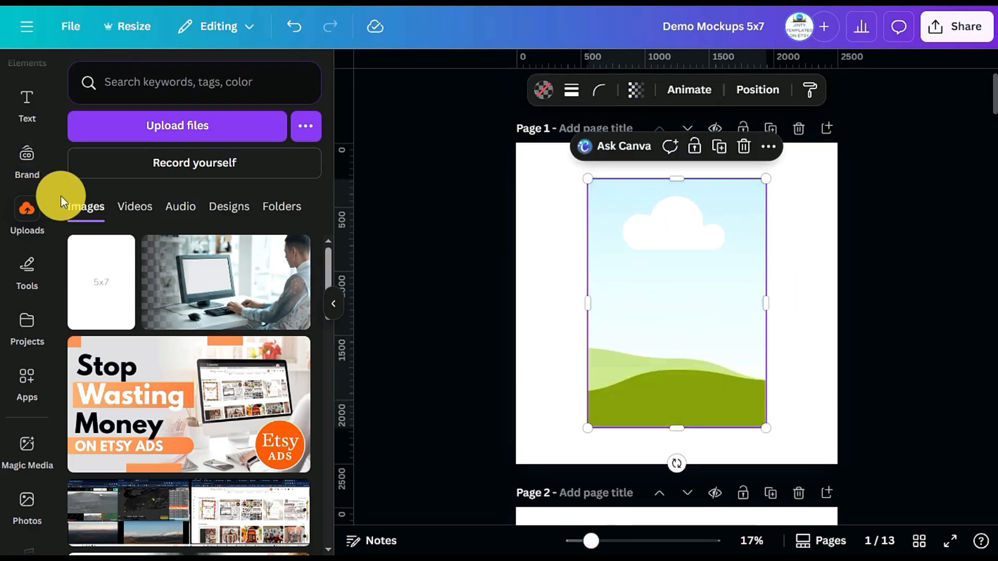
# Browse the SHADOW graphics in the element library and add a long, soft horizontal shadow to page 1
pyautogui.scroll(2, 31, 166)
pyautogui.click(24, 140)
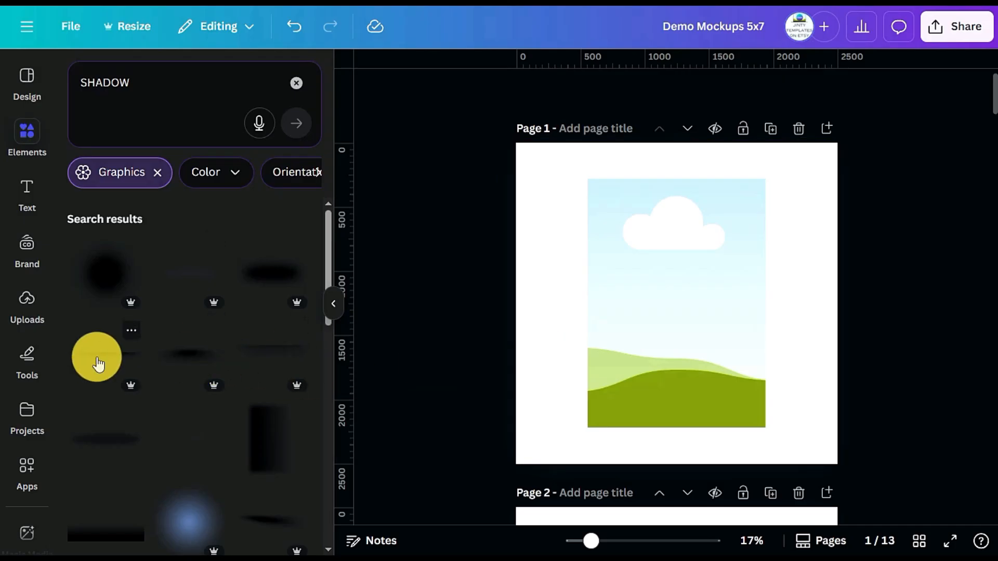
pyautogui.scroll(-3, 100, 374)
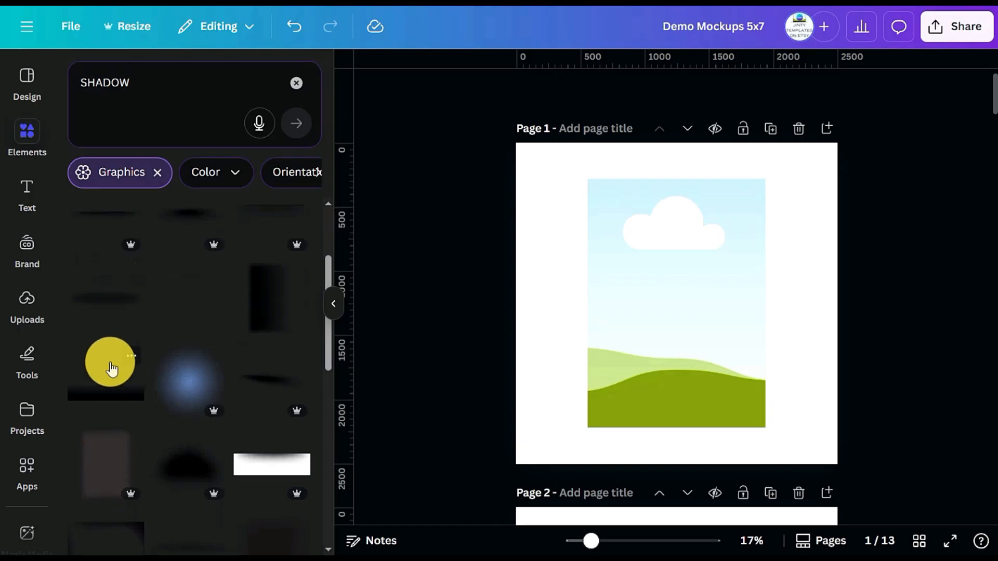
pyautogui.scroll(3, 125, 349)
pyautogui.moveTo(130, 389)
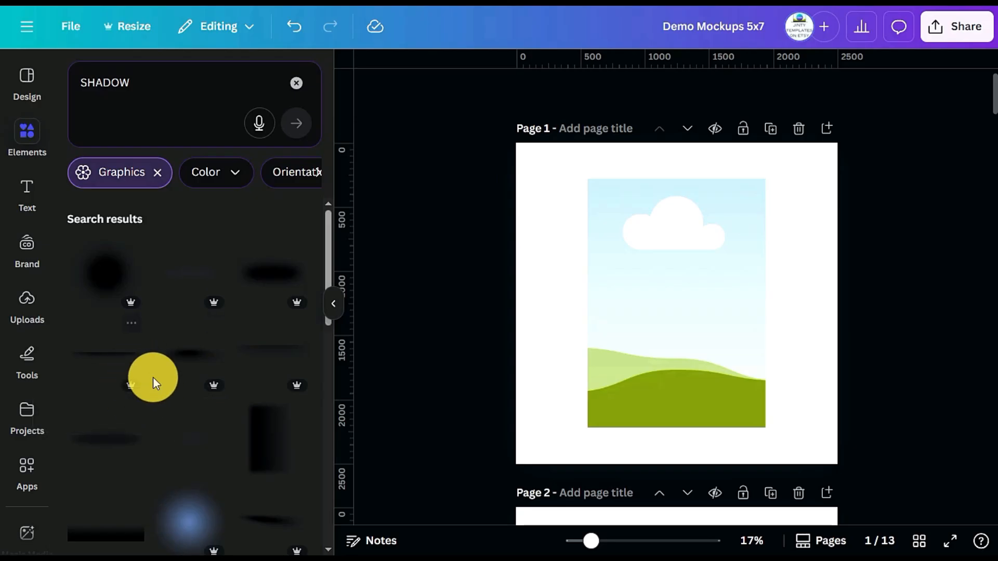
pyautogui.scroll(-3, 177, 457)
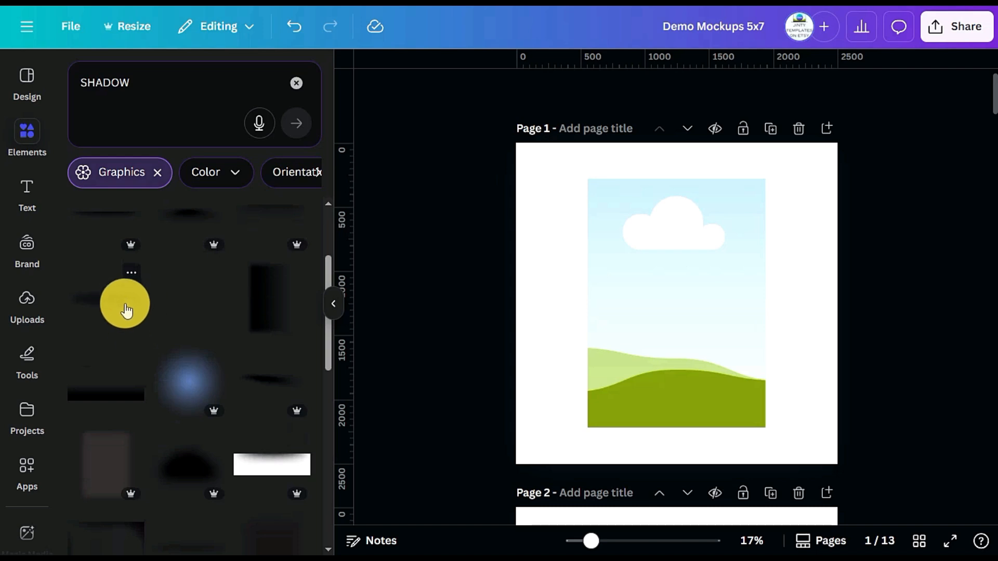
pyautogui.scroll(-5, 306, 395)
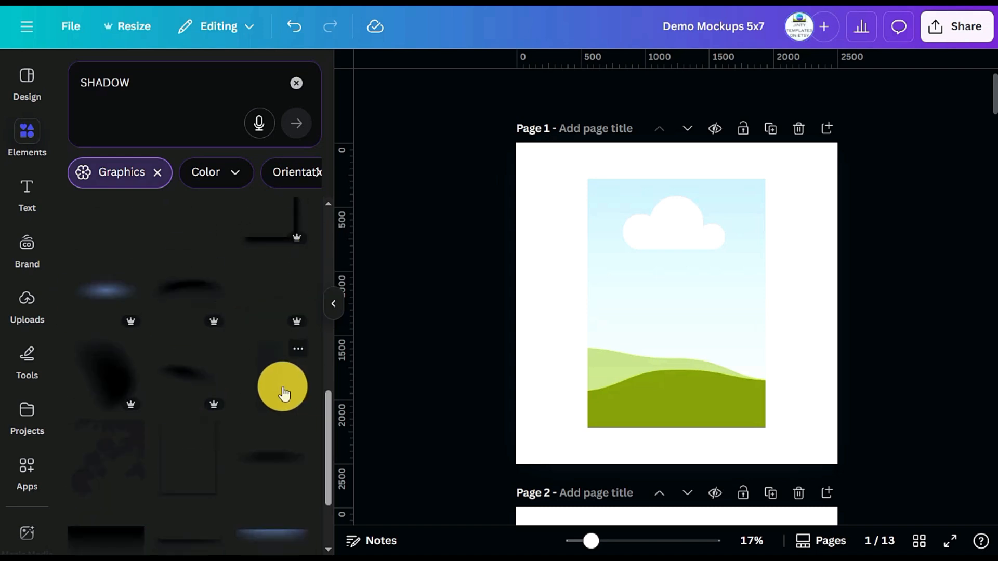
pyautogui.scroll(4, 256, 395)
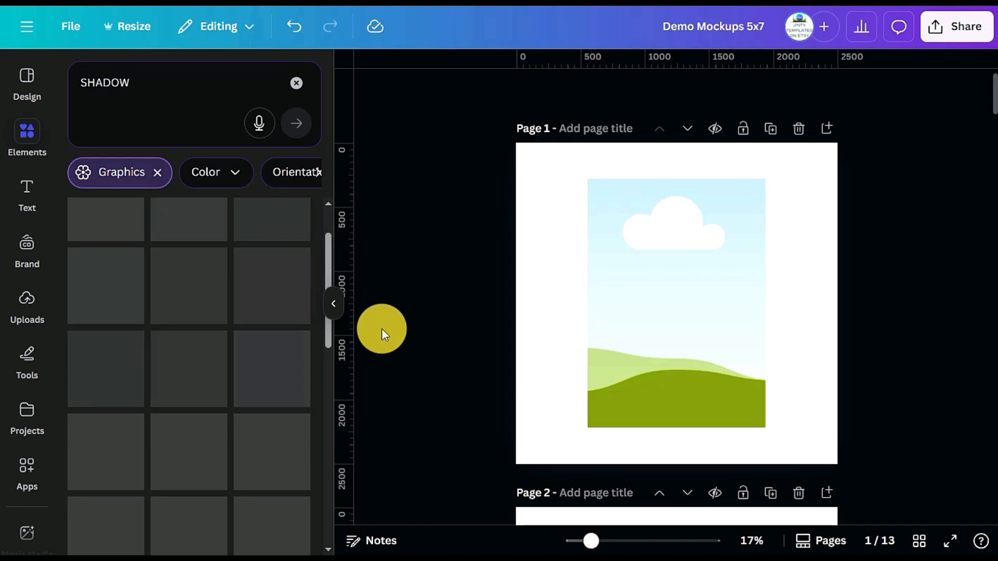
pyautogui.scroll(-1, 238, 359)
pyautogui.scroll(-5, 239, 359)
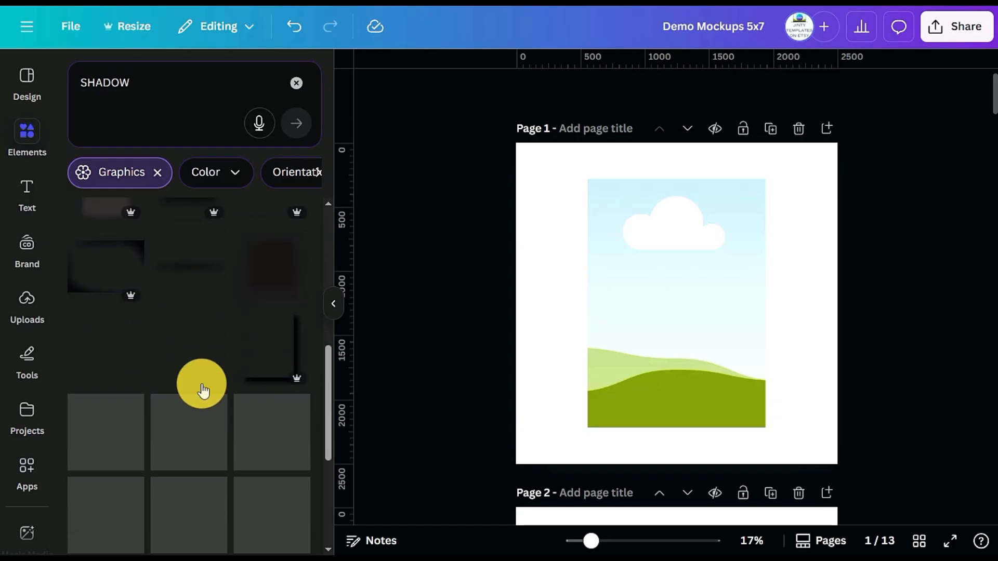
pyautogui.click(203, 277)
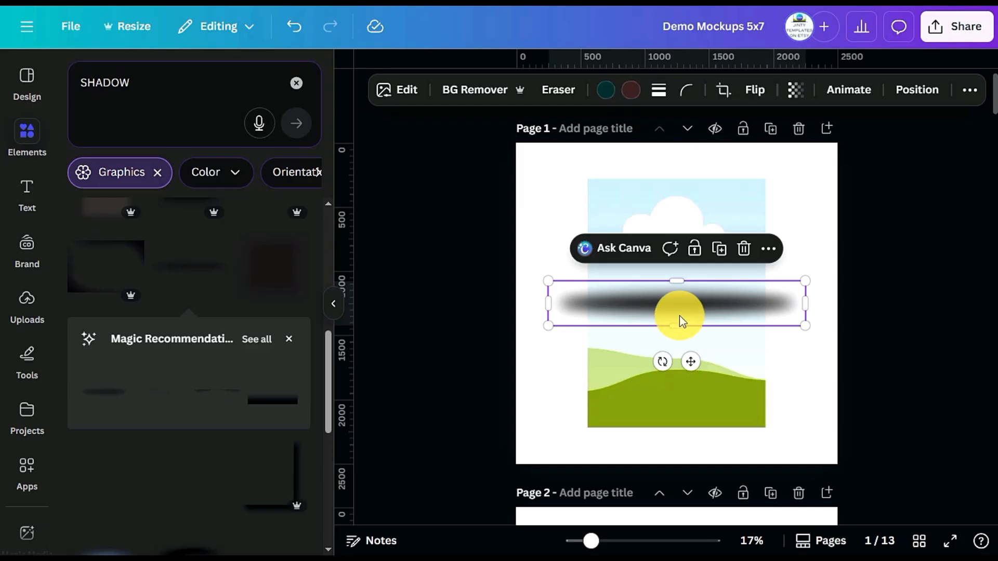
# Place the horizontal shadow over the frame's bottom edge without inserting it into the frame, and shrink it to slightly wider than the frame
pyautogui.moveTo(688, 308)
pyautogui.mouseDown()
pyautogui.moveTo(790, 328)
pyautogui.moveTo(700, 321)
pyautogui.mouseUp()
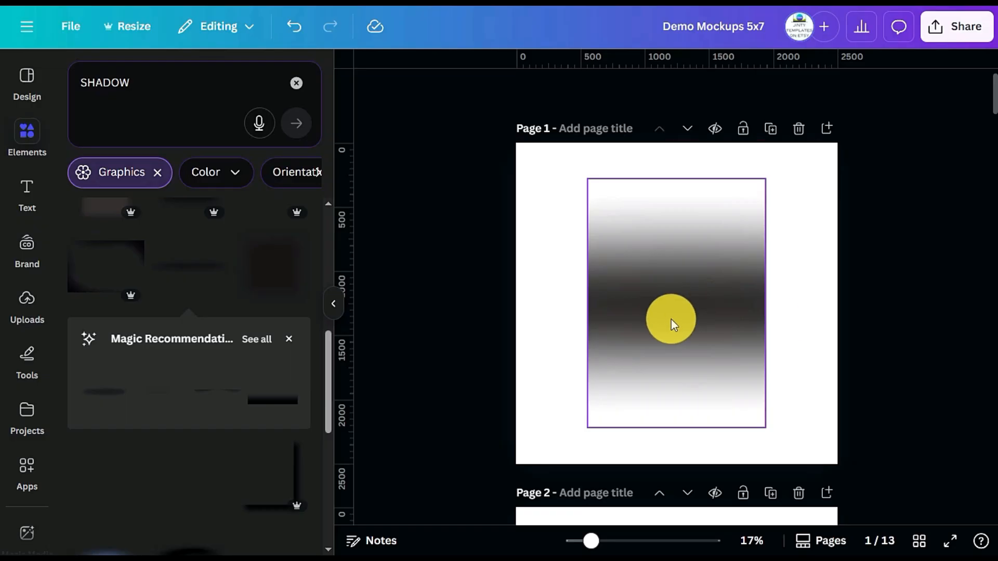
pyautogui.hotkey('ctrl', 'z')
pyautogui.moveTo(685, 301); pyautogui.dragTo(623, 240)
pyautogui.moveTo(703, 375); pyautogui.dragTo(681, 430)
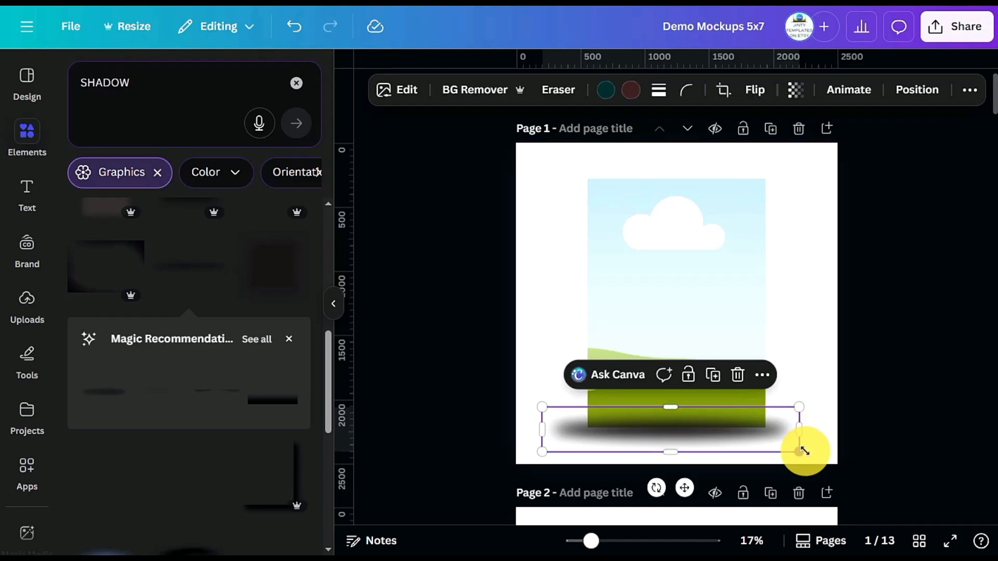
pyautogui.moveTo(801, 452); pyautogui.dragTo(778, 442)
pyautogui.moveTo(543, 449); pyautogui.dragTo(573, 447)
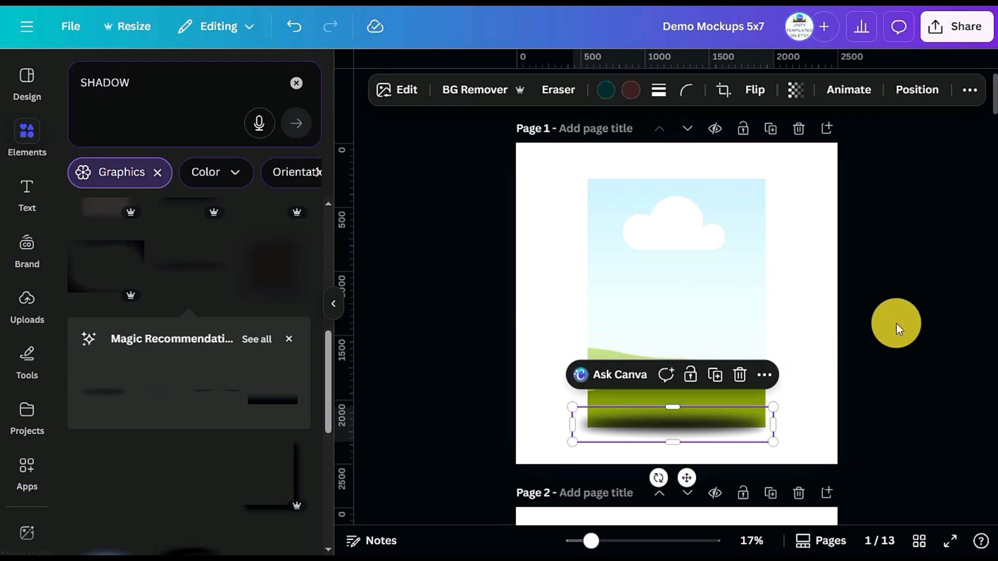
# Reorder the layers on page 1 so the bottom shadow sits behind the frame
pyautogui.click(911, 89)
pyautogui.click(255, 109)
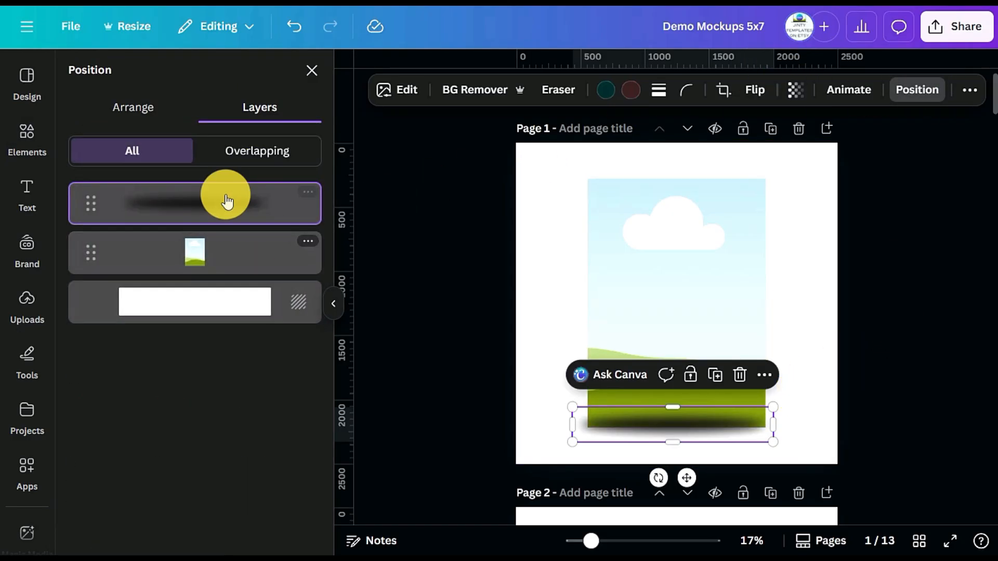
pyautogui.moveTo(217, 221); pyautogui.dragTo(216, 282)
pyautogui.click(969, 425)
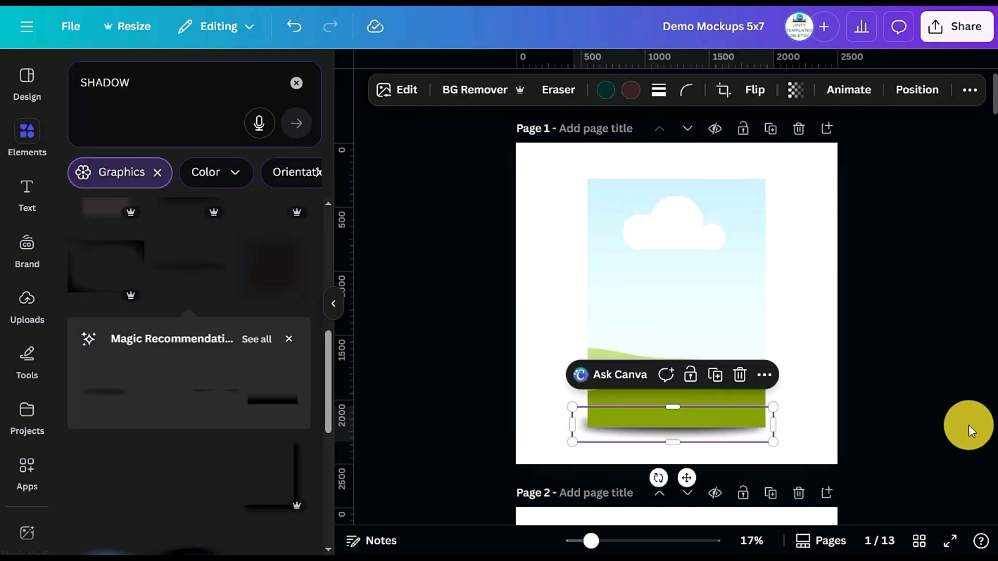
pyautogui.click(969, 425)
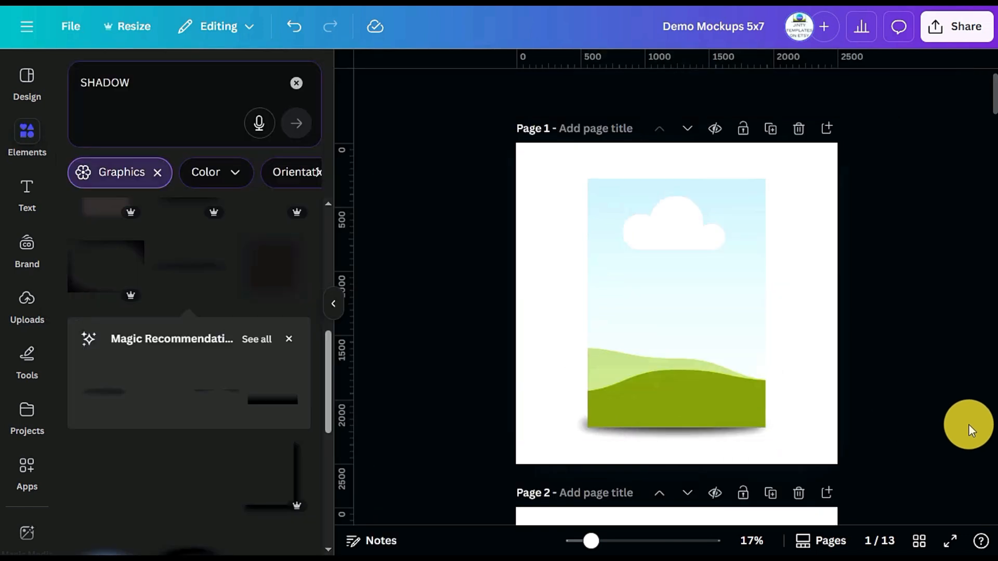
# Nudge the bottom shadow slightly right so it is centred under the frame
pyautogui.click(709, 436)
pyautogui.moveTo(710, 438); pyautogui.dragTo(715, 440)
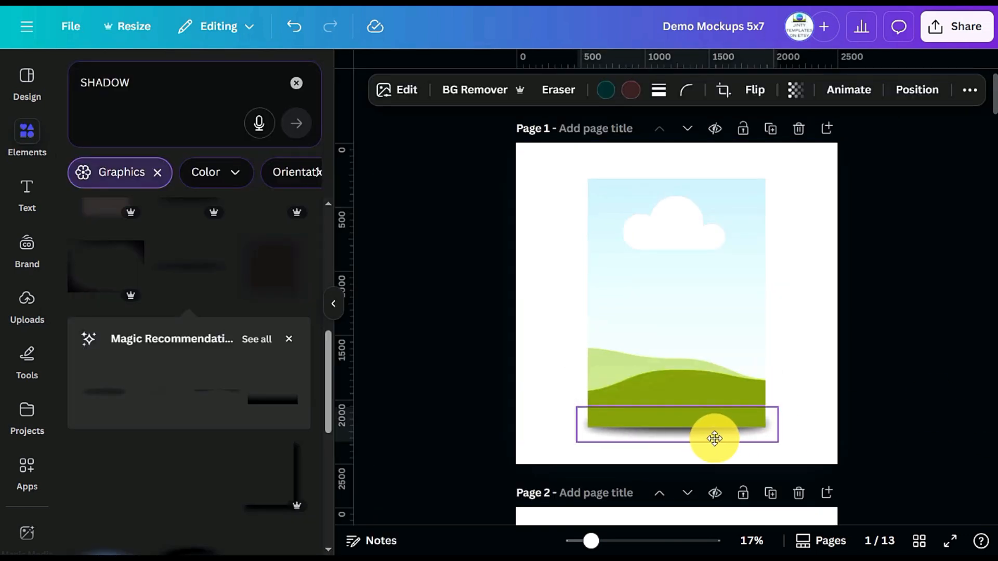
pyautogui.click(893, 405)
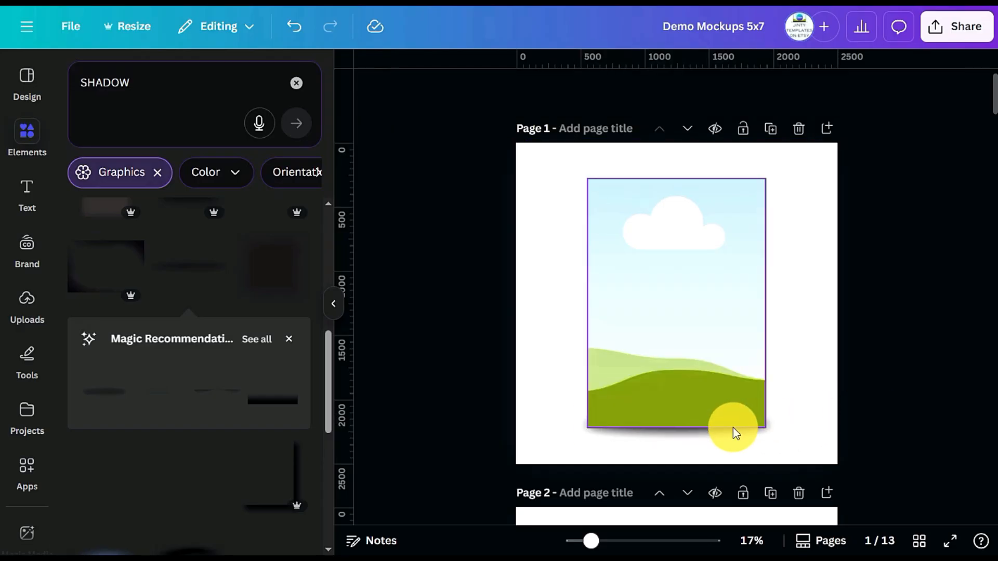
# Duplicate the bottom shadow, rotate the copy to vertical and align it along the frame's right edge
pyautogui.click(722, 437)
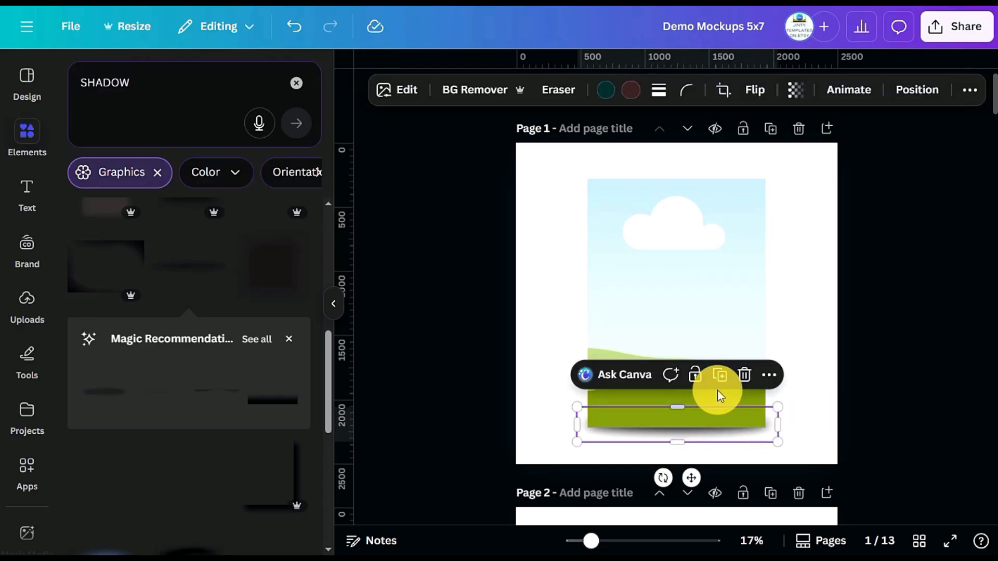
pyautogui.click(725, 375)
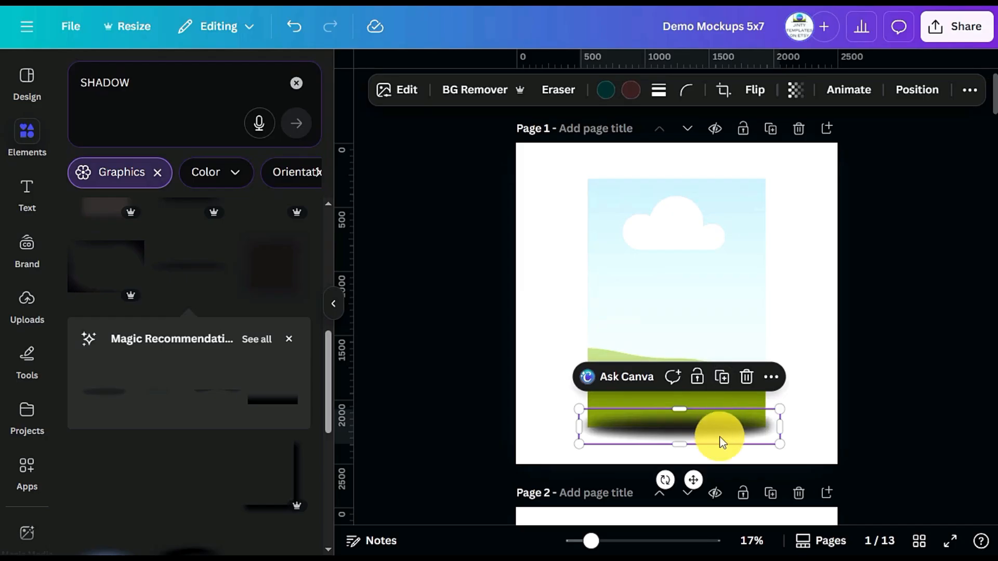
pyautogui.moveTo(717, 433); pyautogui.dragTo(780, 274)
pyautogui.moveTo(717, 326); pyautogui.dragTo(954, 286)
pyautogui.moveTo(733, 294); pyautogui.dragTo(768, 290)
pyautogui.moveTo(784, 366)
pyautogui.mouseDown()
pyautogui.moveTo(794, 438)
pyautogui.moveTo(769, 357)
pyautogui.mouseUp()
# Send the vertical shadow behind the frame in the layer order
pyautogui.click(935, 93)
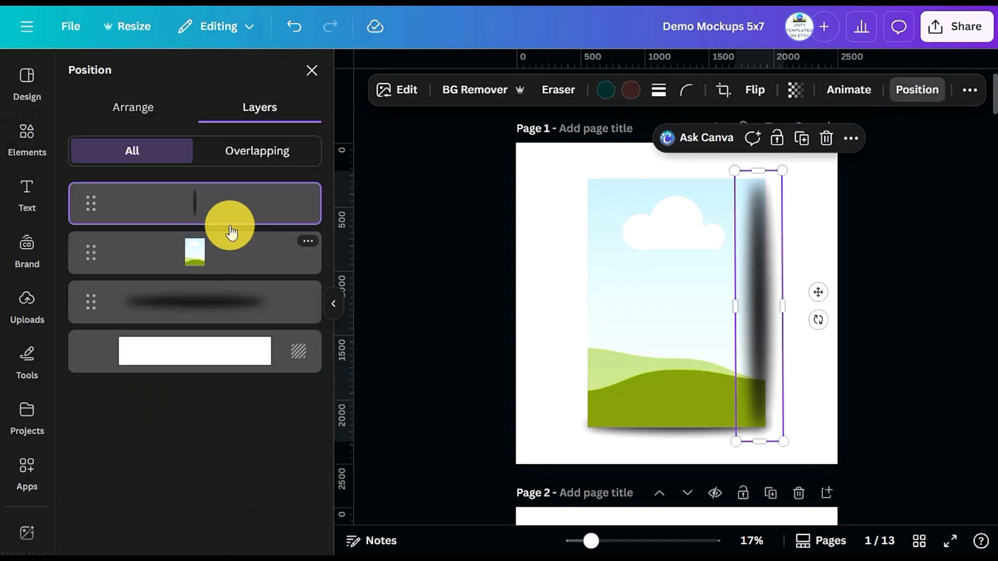
pyautogui.moveTo(208, 225); pyautogui.dragTo(210, 279)
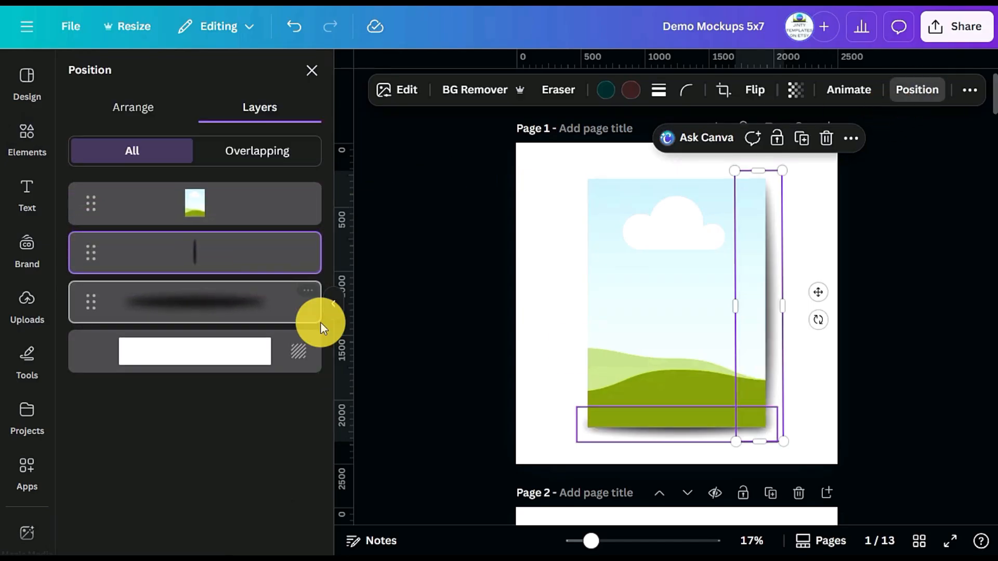
pyautogui.click(924, 361)
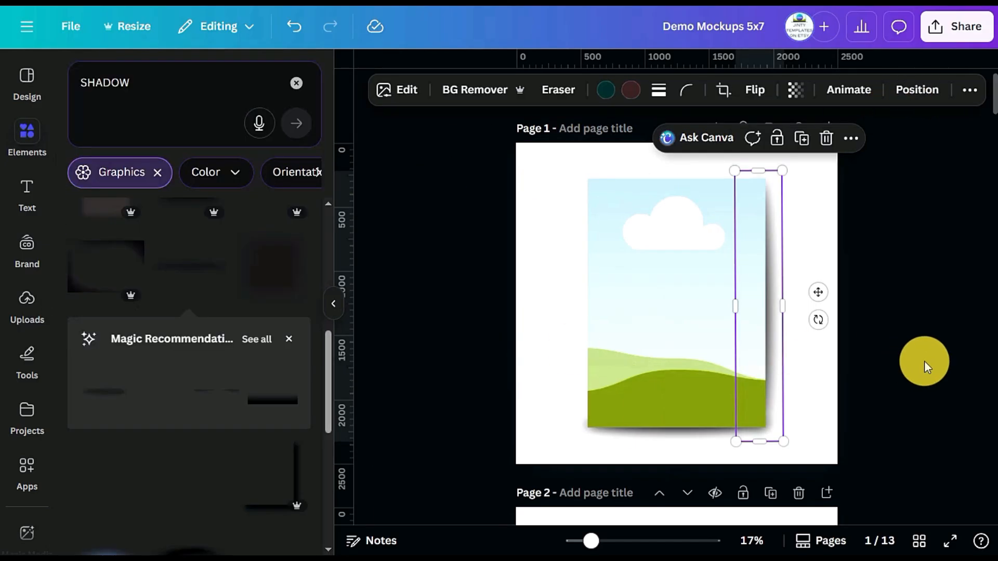
pyautogui.click(954, 332)
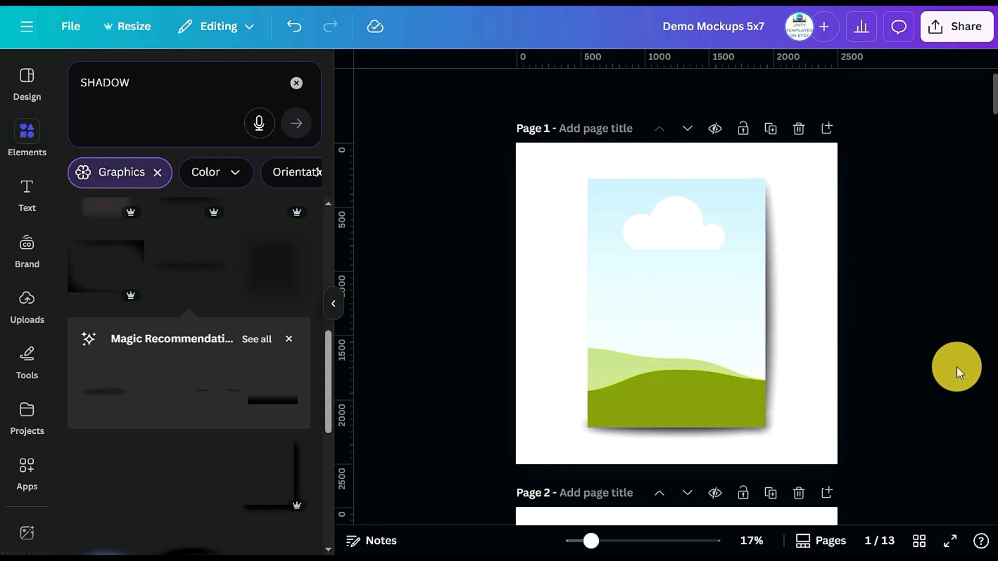
# Group the frame with its two shadows on page 1 and move the group slightly down and right
pyautogui.moveTo(907, 432); pyautogui.dragTo(603, 351)
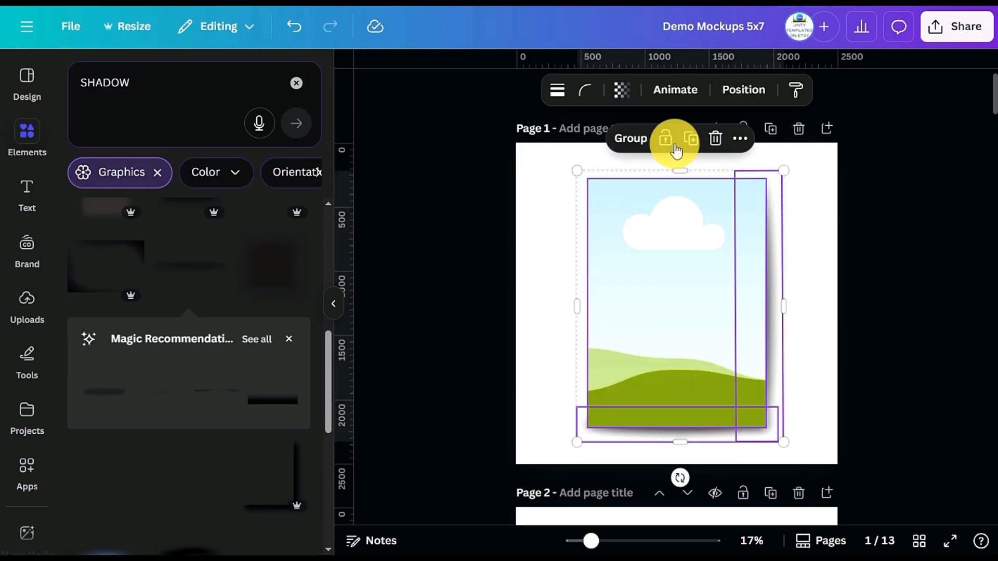
pyautogui.click(630, 138)
pyautogui.click(909, 262)
pyautogui.moveTo(676, 297)
pyautogui.mouseDown()
pyautogui.moveTo(646, 279)
pyautogui.moveTo(685, 305)
pyautogui.moveTo(671, 309)
pyautogui.mouseUp()
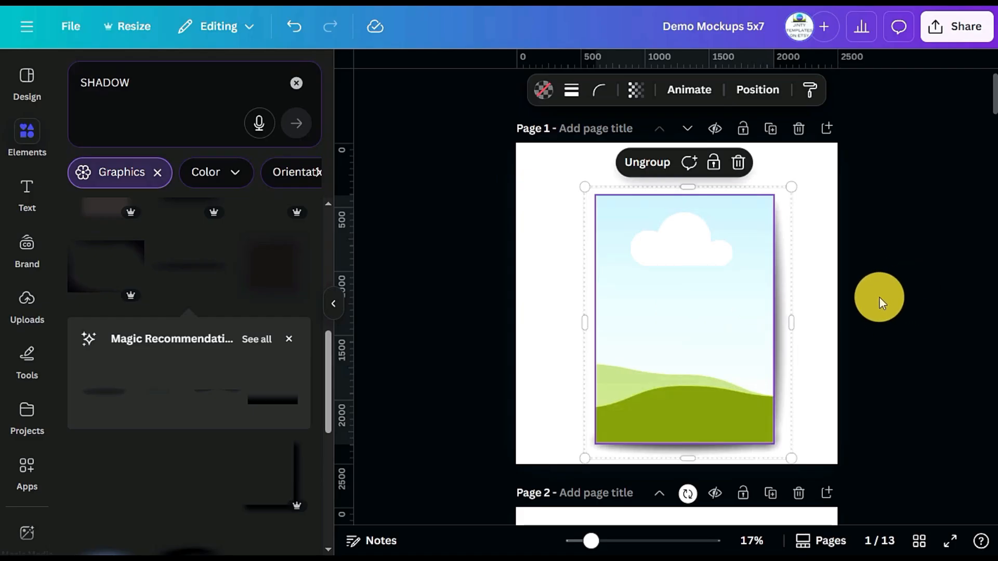
# Duplicate page 2, then reduce page 2 to a single enlarged frame by deleting the other two
pyautogui.scroll(-4, 880, 298)
pyautogui.scroll(3, 879, 297)
pyautogui.scroll(-3, 881, 295)
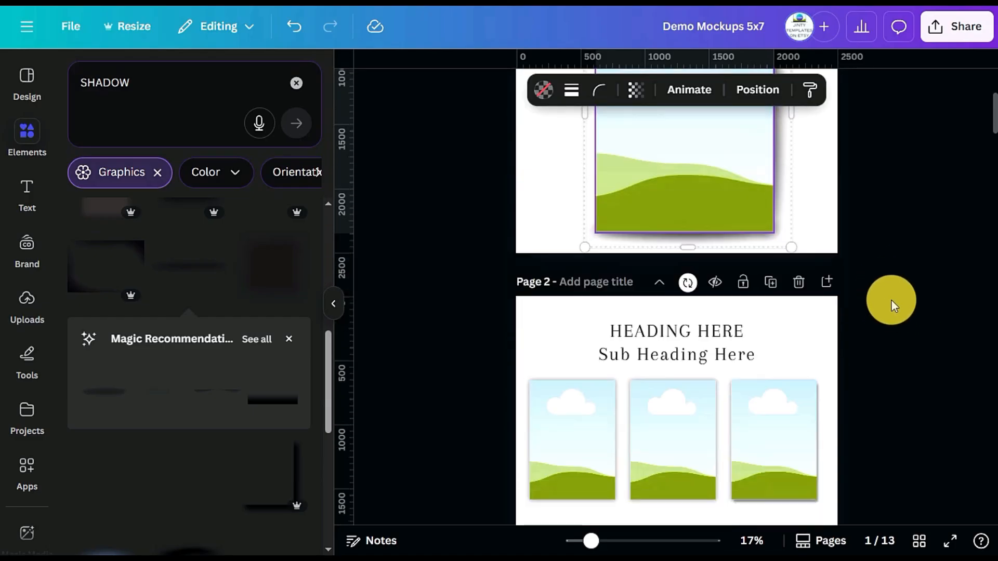
pyautogui.scroll(-3, 891, 301)
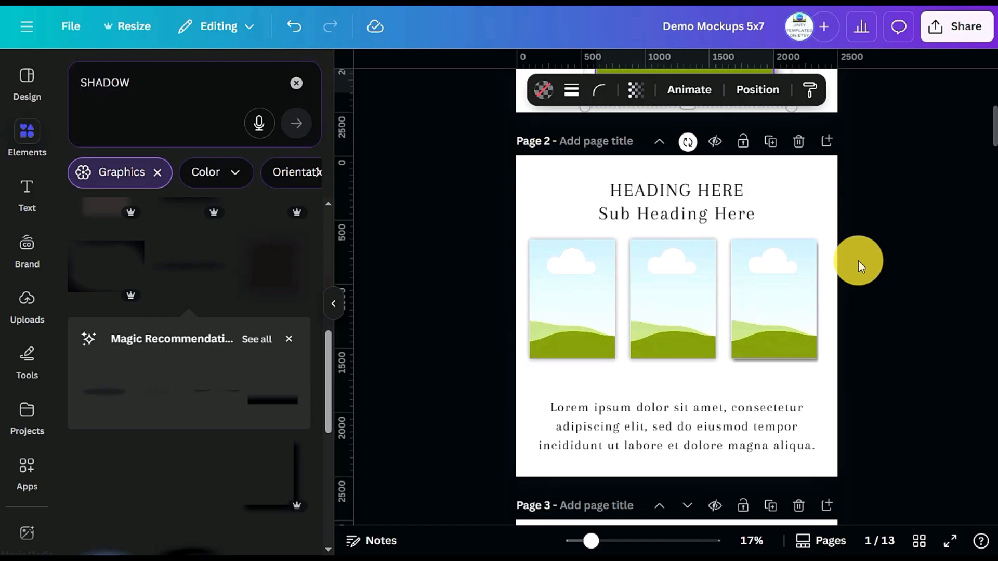
pyautogui.click(769, 143)
pyautogui.moveTo(866, 242); pyautogui.dragTo(639, 236)
pyautogui.press('Delete')
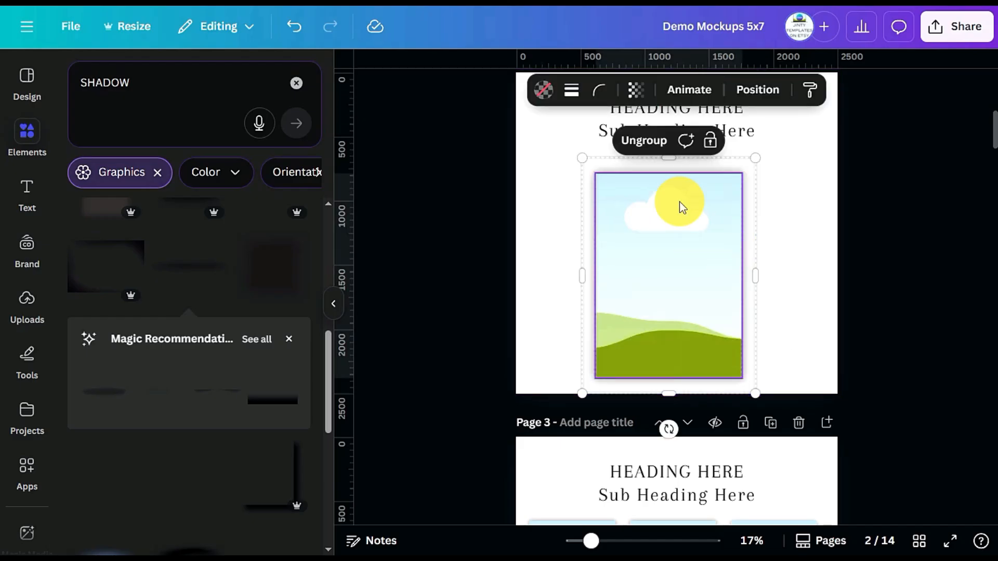
# Ungroup the mockup on page 2 and separate the frame from the 5 x 7 shadow image, with the frame on the right
pyautogui.click(643, 143)
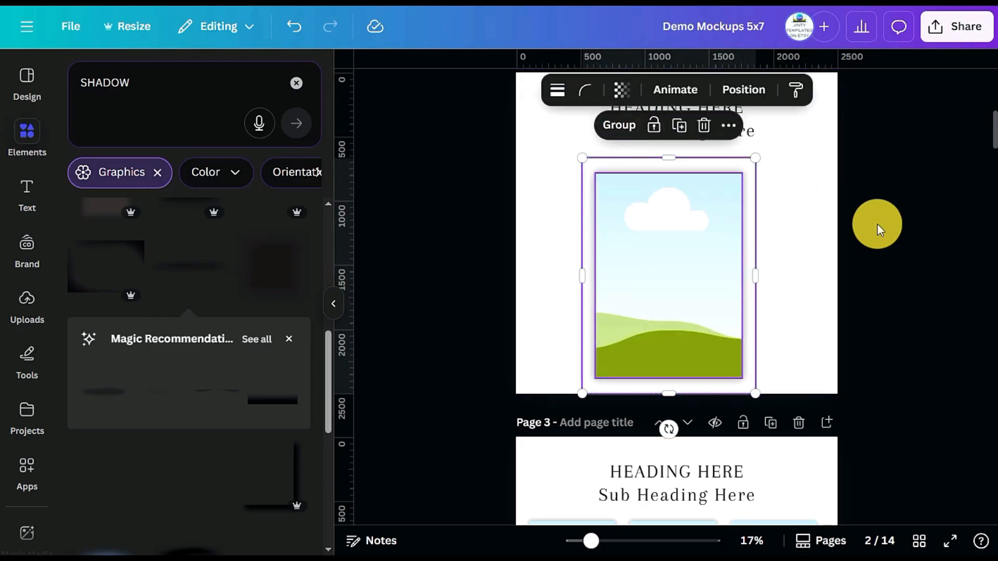
pyautogui.click(877, 224)
pyautogui.click(677, 252)
pyautogui.moveTo(677, 253); pyautogui.dragTo(649, 254)
pyautogui.moveTo(806, 285)
pyautogui.mouseDown()
pyautogui.moveTo(733, 272)
pyautogui.moveTo(650, 276)
pyautogui.moveTo(798, 285)
pyautogui.mouseUp()
# Try the Angled and Page lift shadow effects on the 5 x 7 image and apply the Curved one
pyautogui.click(629, 269)
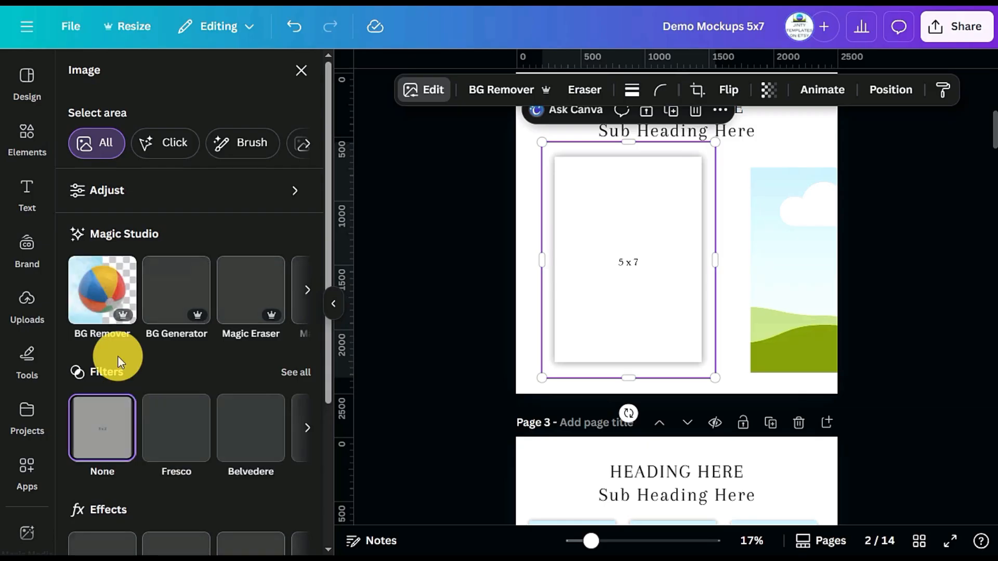
pyautogui.scroll(-1, 131, 372)
pyautogui.scroll(-3, 131, 371)
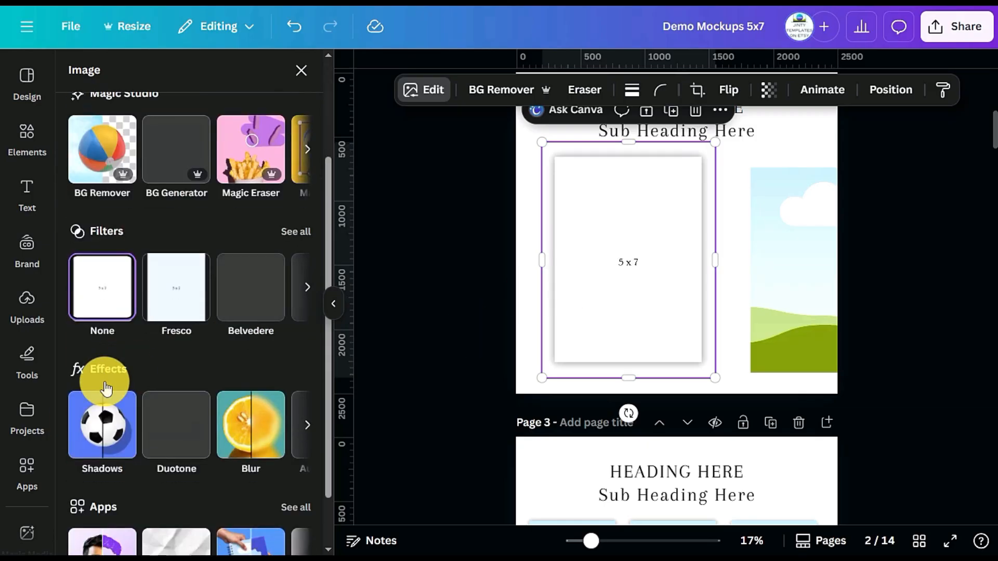
pyautogui.click(104, 418)
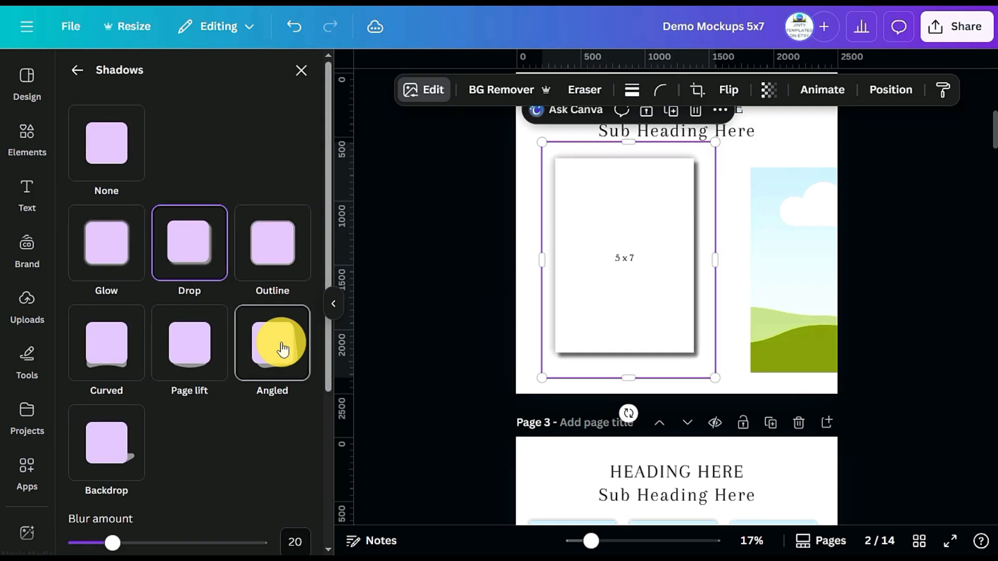
pyautogui.click(261, 356)
pyautogui.click(186, 352)
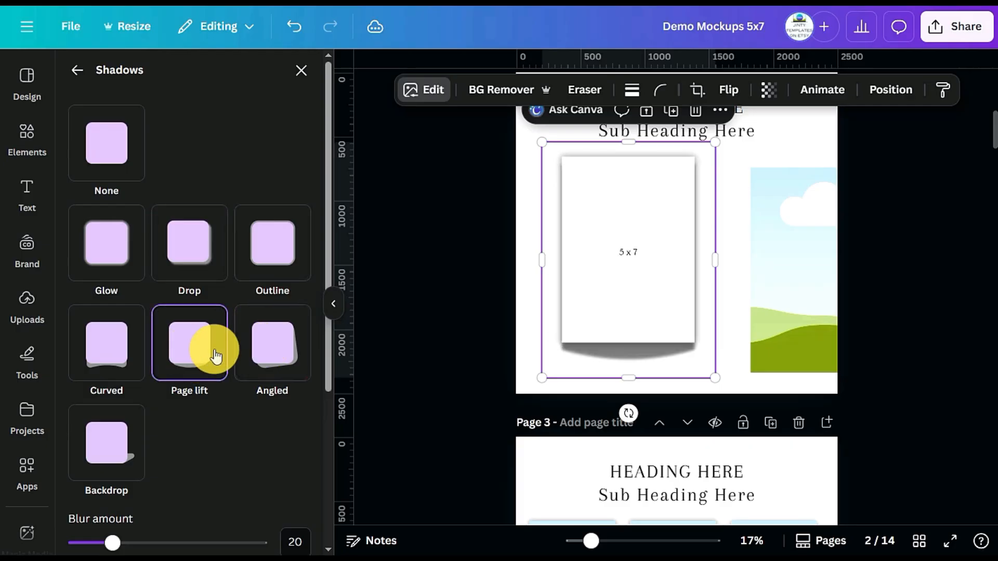
pyautogui.click(117, 378)
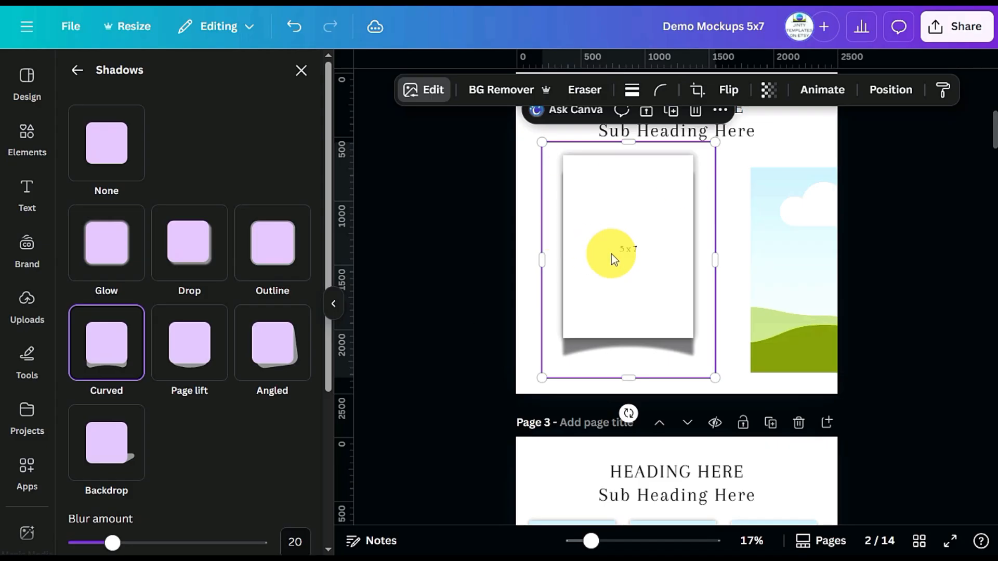
# Move the frame closer to the 5 x 7 image on page 2 and enlarge the image slightly
pyautogui.moveTo(653, 281); pyautogui.dragTo(651, 289)
pyautogui.click(652, 295)
pyautogui.moveTo(784, 306); pyautogui.dragTo(740, 278)
pyautogui.click(671, 211)
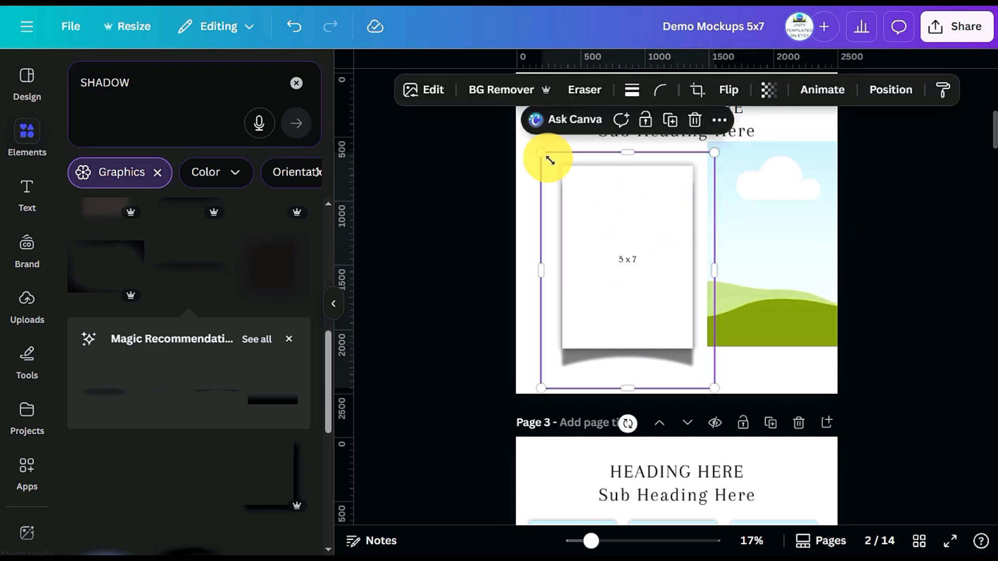
pyautogui.moveTo(542, 152); pyautogui.dragTo(528, 132)
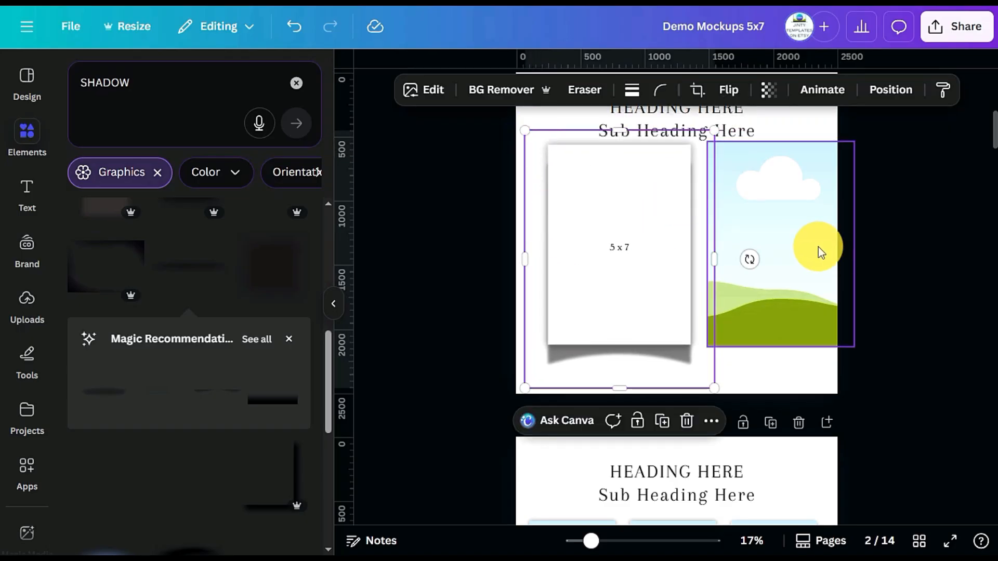
# Place the frame over the 5 x 7 shadow image on page 2 and enlarge the image slightly to line up with it
pyautogui.moveTo(793, 246); pyautogui.dragTo(630, 244)
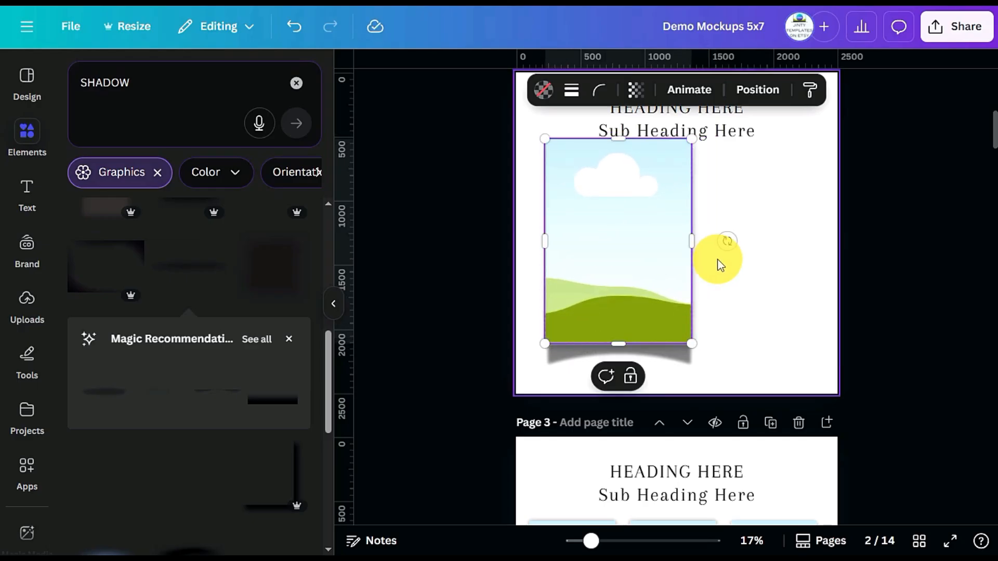
pyautogui.click(628, 374)
pyautogui.moveTo(521, 123); pyautogui.dragTo(523, 124)
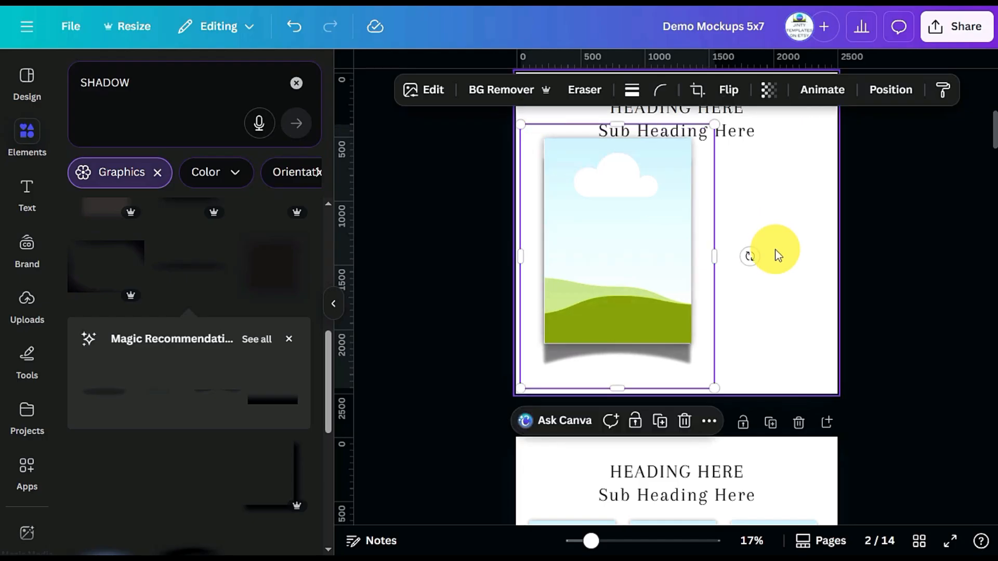
pyautogui.click(780, 252)
pyautogui.click(629, 384)
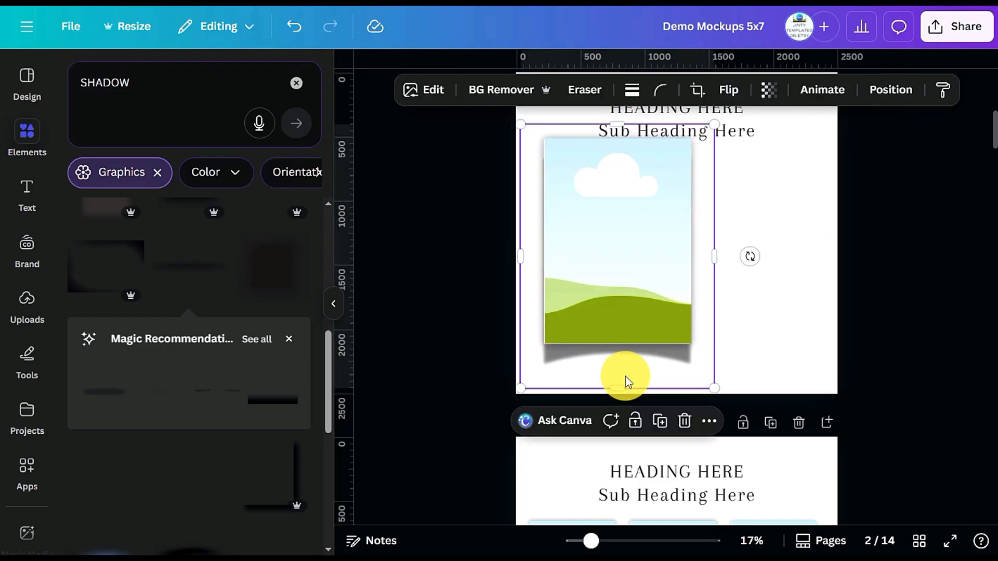
# Switch the shadow effect on page 2's 5 x 7 image to Glow
pyautogui.click(426, 96)
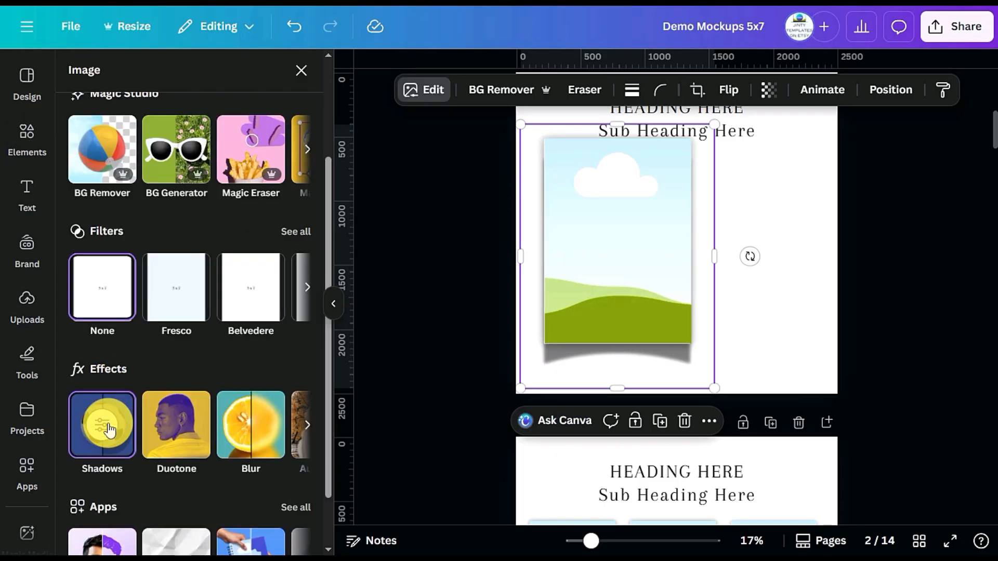
pyautogui.click(109, 429)
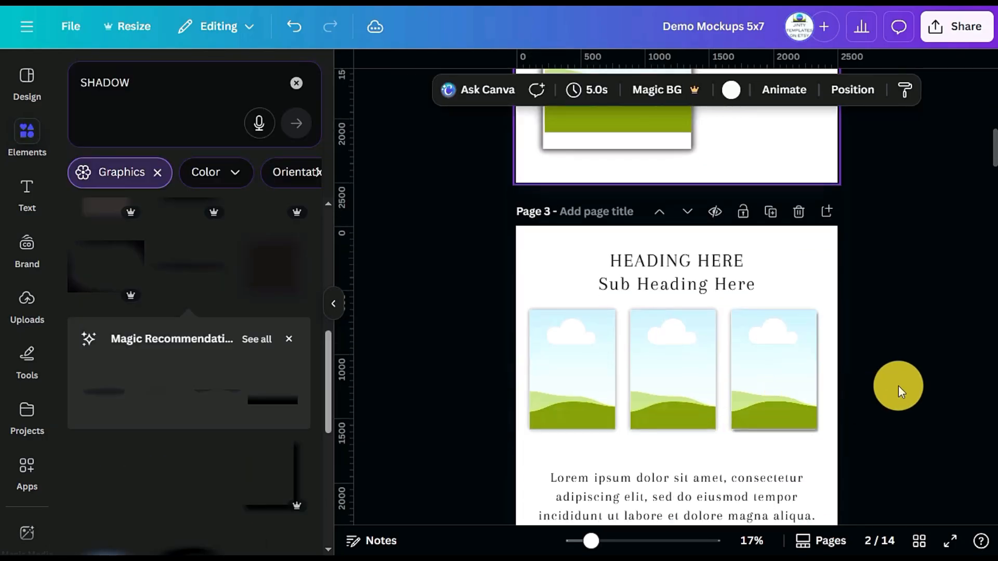
pyautogui.scroll(-2, 898, 387)
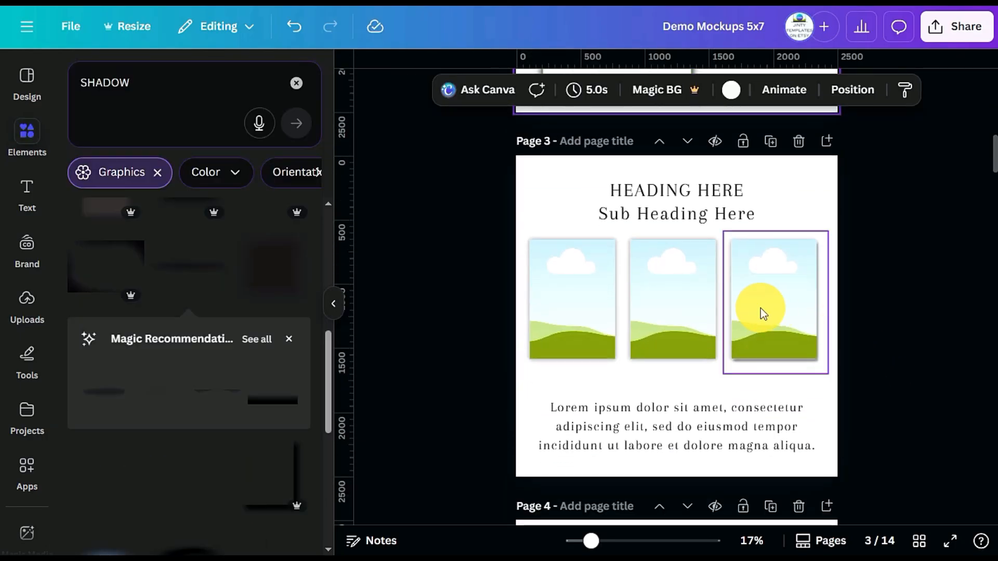
# Ungroup the rightmost mockup on page 3 and pull its frame away from the 5 x 7 shadow image
pyautogui.click(761, 310)
pyautogui.click(746, 211)
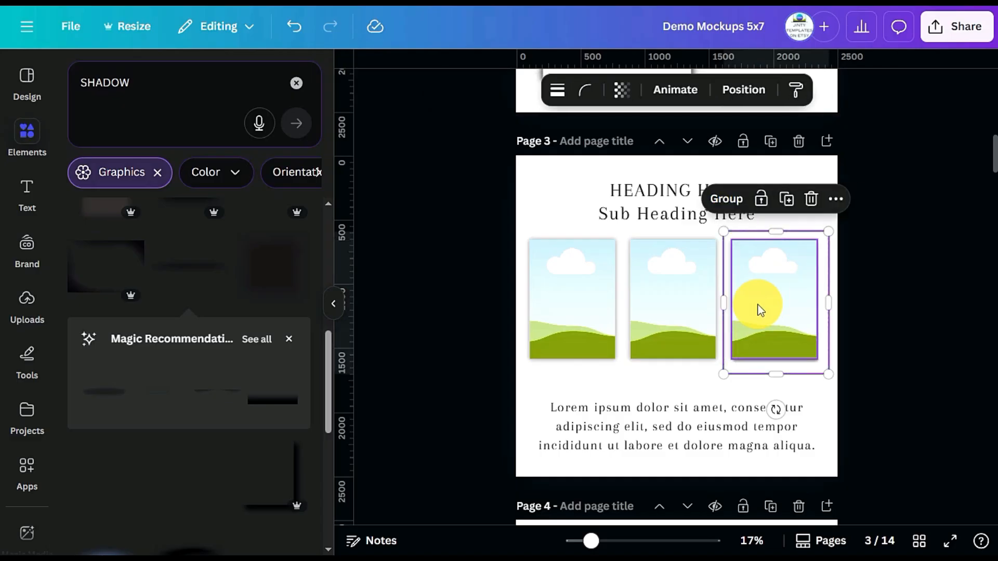
pyautogui.moveTo(773, 305); pyautogui.dragTo(831, 363)
pyautogui.click(757, 297)
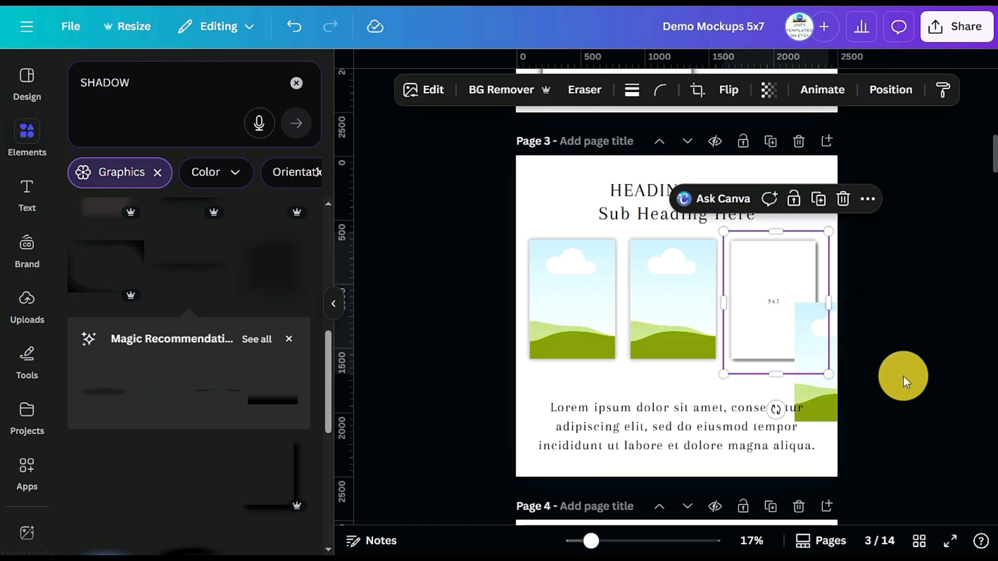
pyautogui.click(819, 397)
pyautogui.moveTo(821, 397); pyautogui.dragTo(782, 271)
pyautogui.moveTo(772, 307); pyautogui.dragTo(740, 256)
pyautogui.click(782, 239)
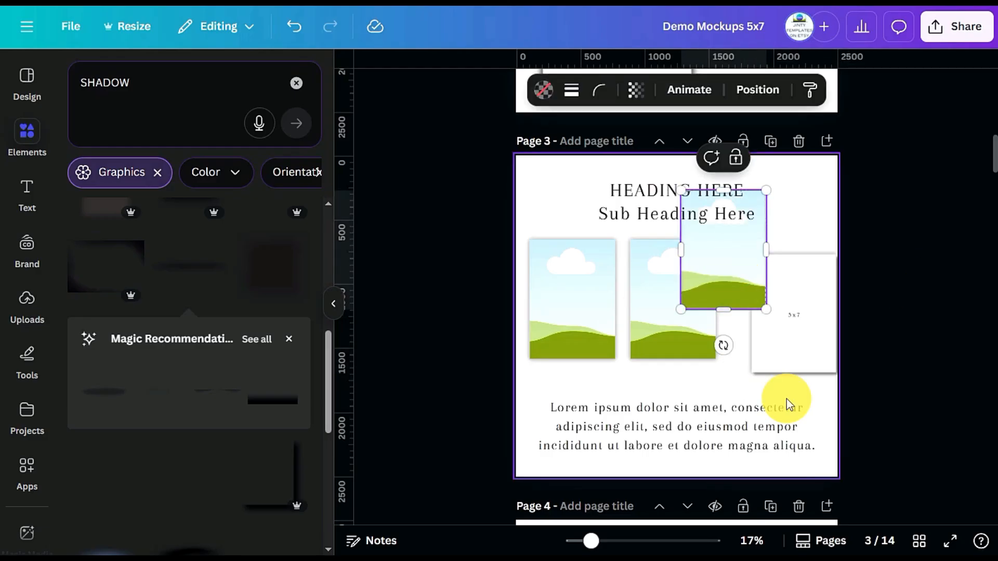
# Undo the last moves on page 3 and put the frame back over the 5 x 7 image in the row's third place
pyautogui.moveTo(798, 356); pyautogui.dragTo(773, 328)
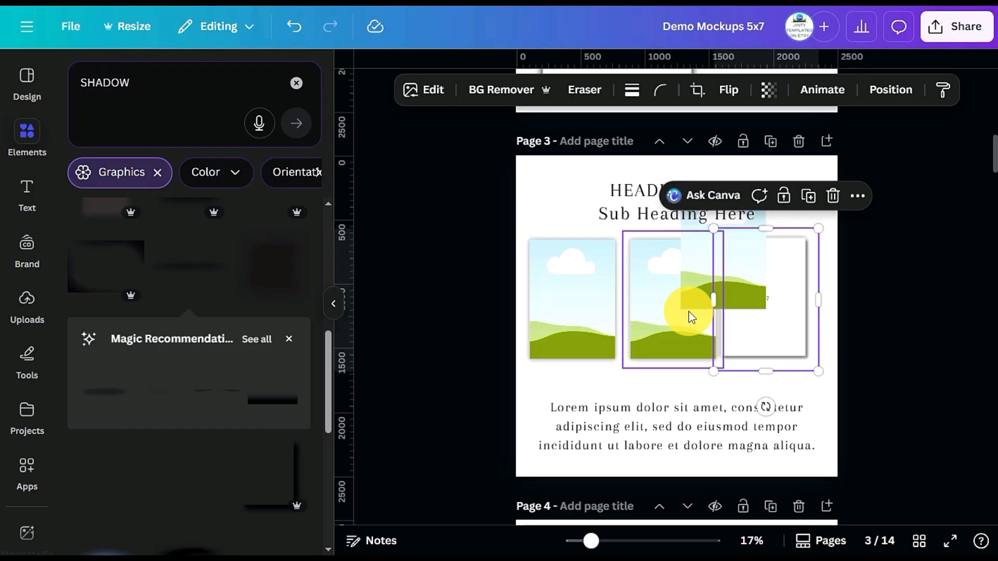
pyautogui.hotkey('ctrl', 'z')
pyautogui.hotkey('ctrl', 'z')
pyautogui.moveTo(775, 319)
pyautogui.mouseDown()
pyautogui.moveTo(763, 306)
pyautogui.moveTo(769, 316)
pyautogui.mouseUp()
pyautogui.click(883, 244)
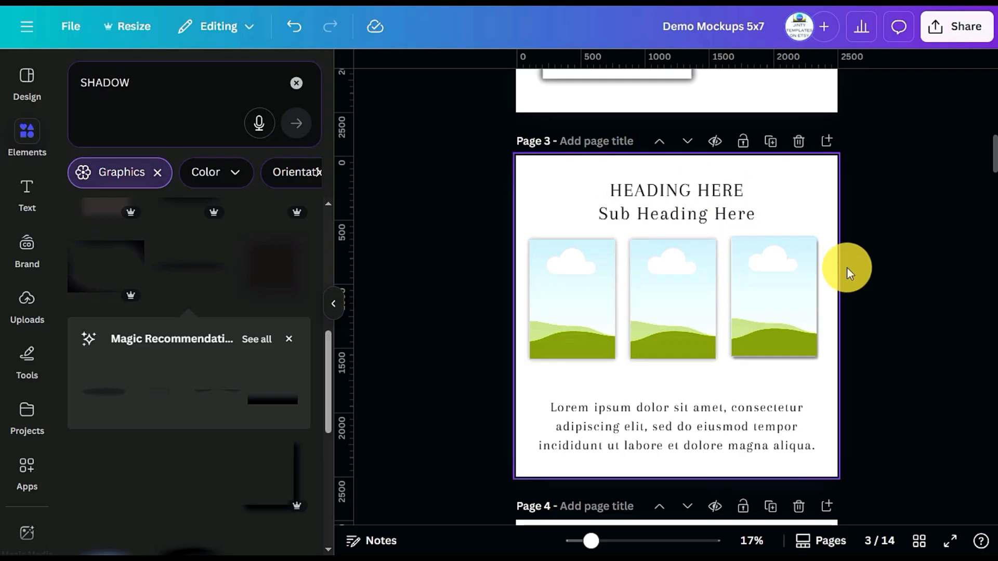
pyautogui.scroll(5, 906, 259)
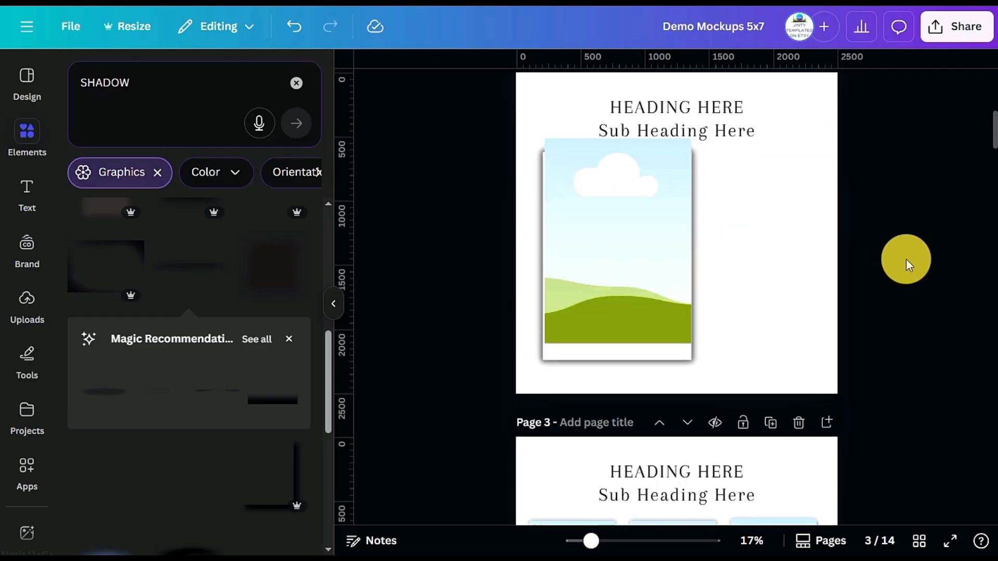
pyautogui.scroll(-3, 906, 259)
pyautogui.scroll(-2, 906, 259)
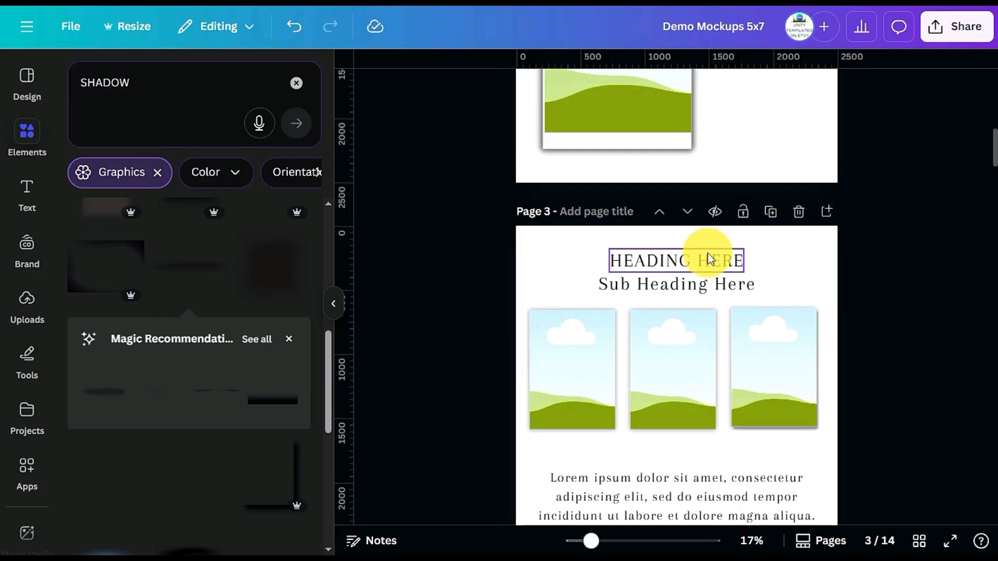
pyautogui.click(707, 266)
pyautogui.doubleClick(707, 267)
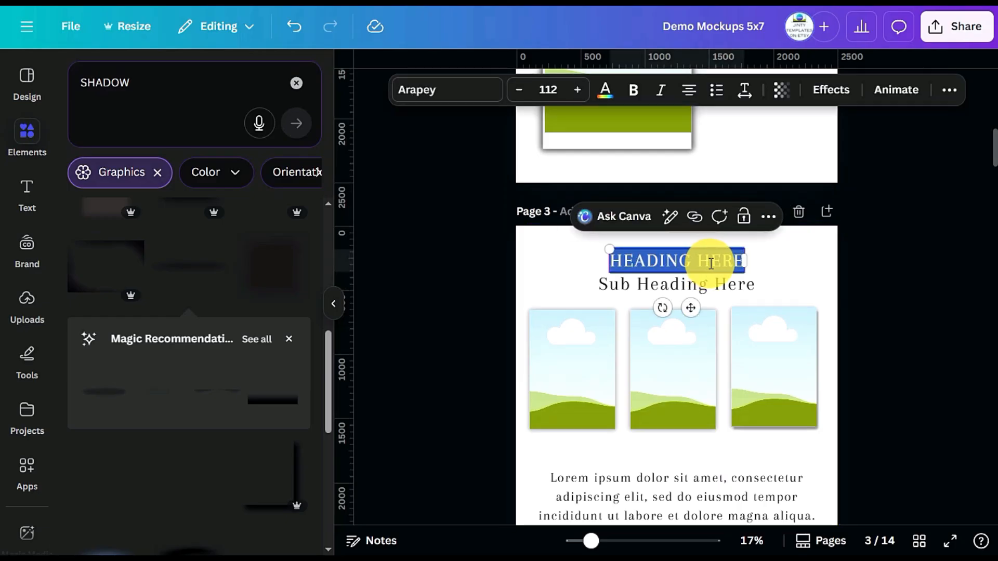
pyautogui.click(861, 236)
# Delete the middle and rightmost mockups and the lorem ipsum paragraph from page 3
pyautogui.scroll(-4, 863, 235)
pyautogui.scroll(-2, 907, 229)
pyautogui.moveTo(910, 216); pyautogui.dragTo(673, 175)
pyautogui.press('Delete')
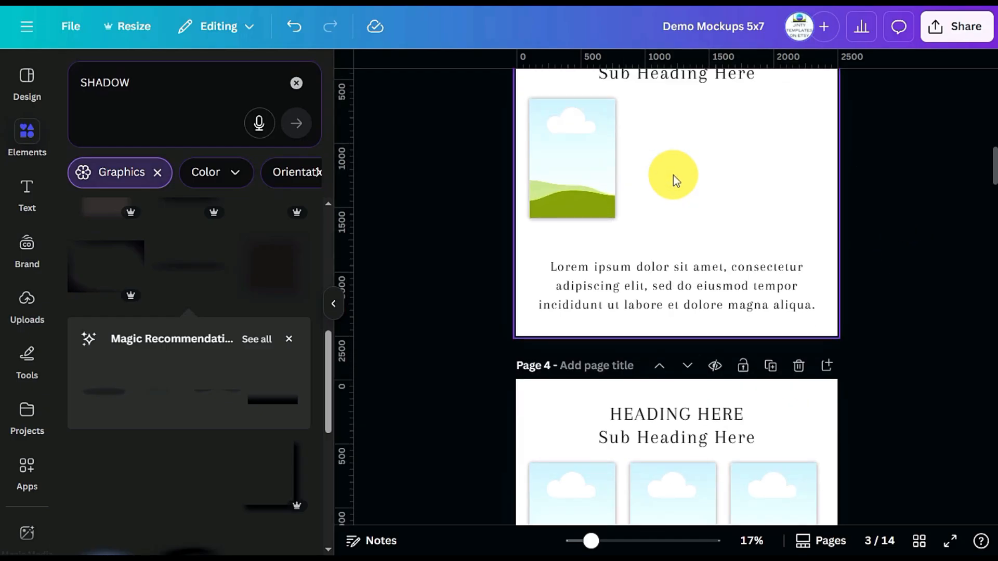
pyautogui.click(692, 306)
pyautogui.press('Delete')
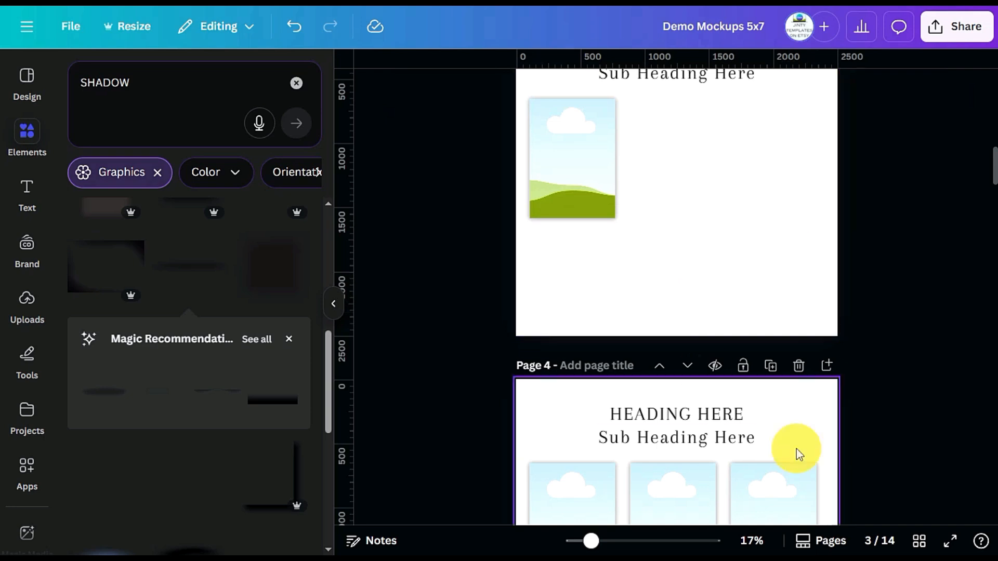
# Enlarge the remaining grouped mockup on page 3 and centre it beneath the subheading
pyautogui.click(592, 177)
pyautogui.moveTo(624, 228); pyautogui.dragTo(744, 322)
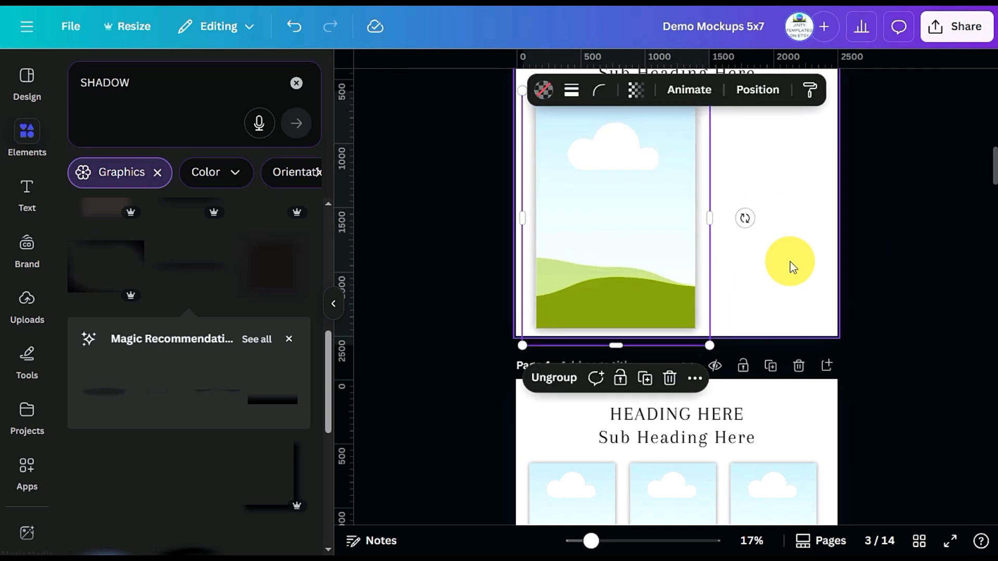
pyautogui.scroll(2, 791, 262)
pyautogui.moveTo(630, 290); pyautogui.dragTo(689, 279)
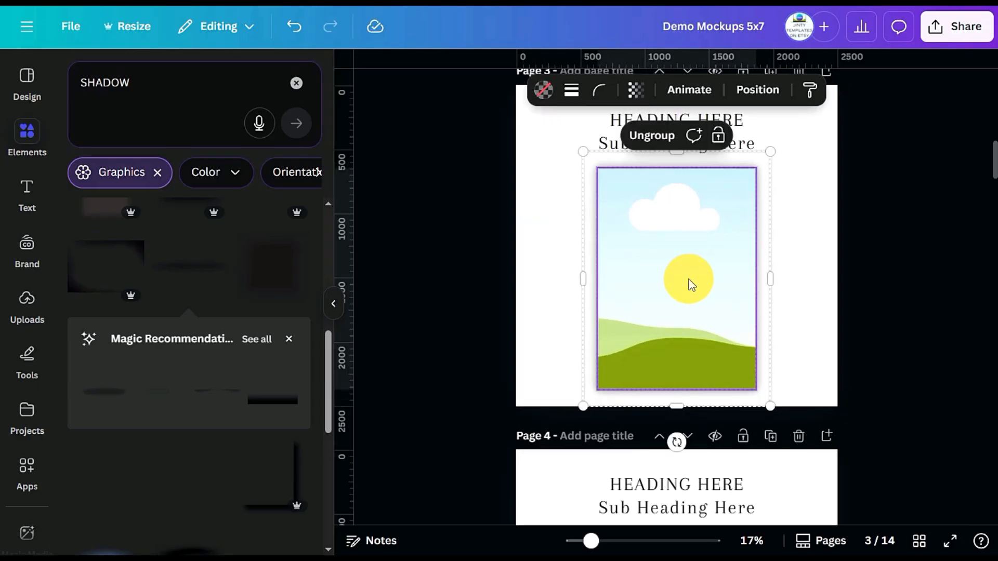
pyautogui.click(900, 251)
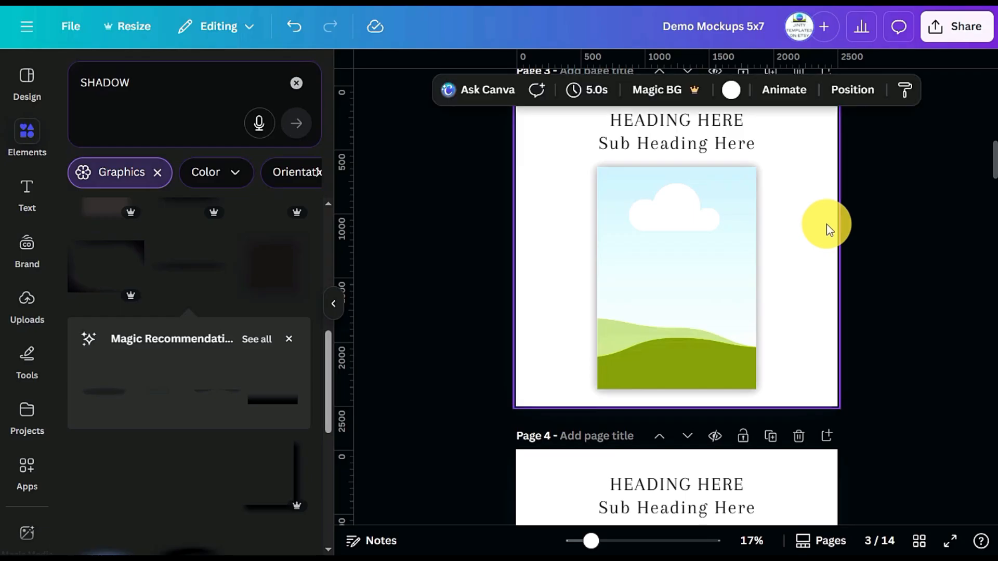
# Set page 3's background to the pink Jinty 2024 brand colour and apply it across all pages
pyautogui.scroll(3, 735, 97)
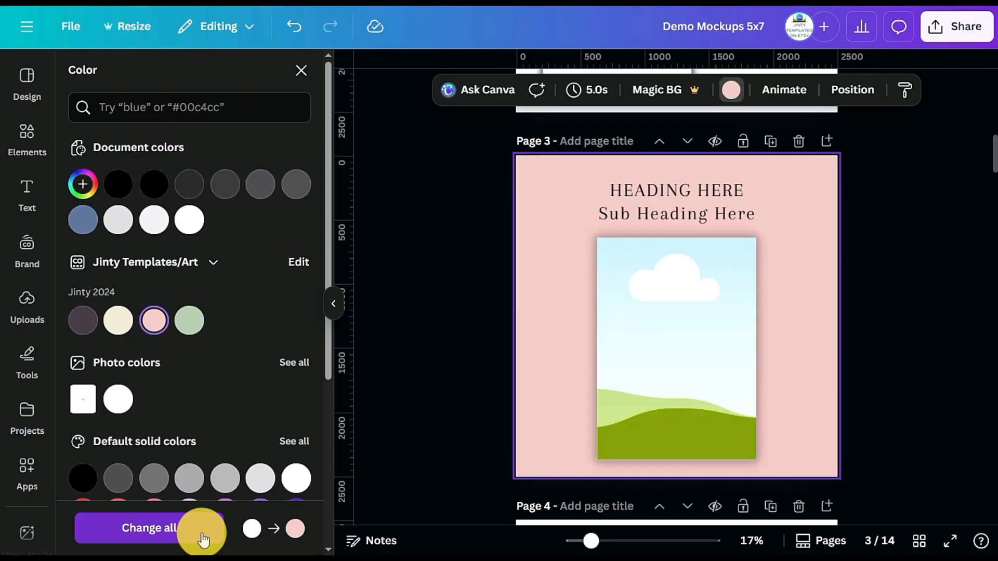
pyautogui.click(156, 535)
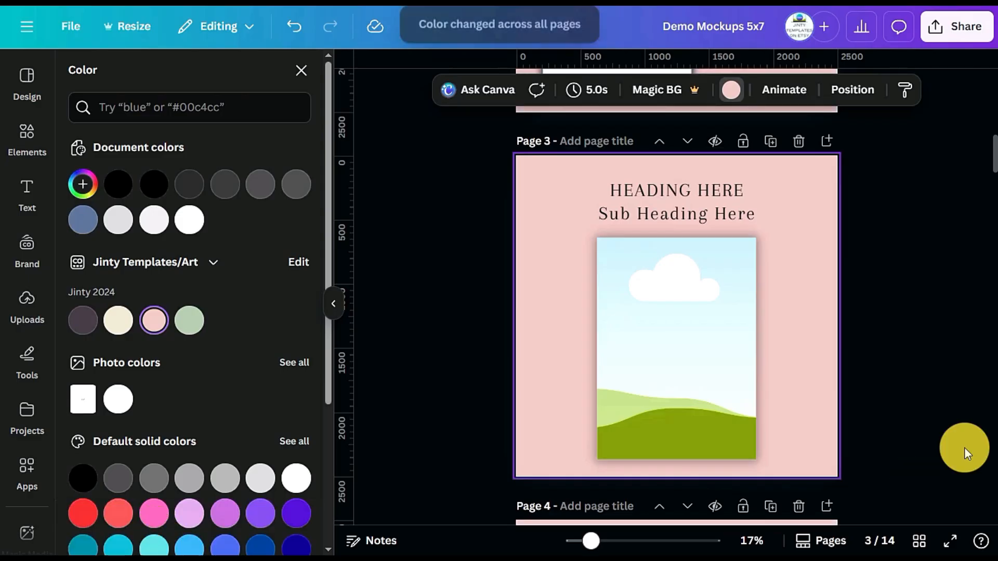
pyautogui.click(920, 394)
pyautogui.scroll(-10, 922, 391)
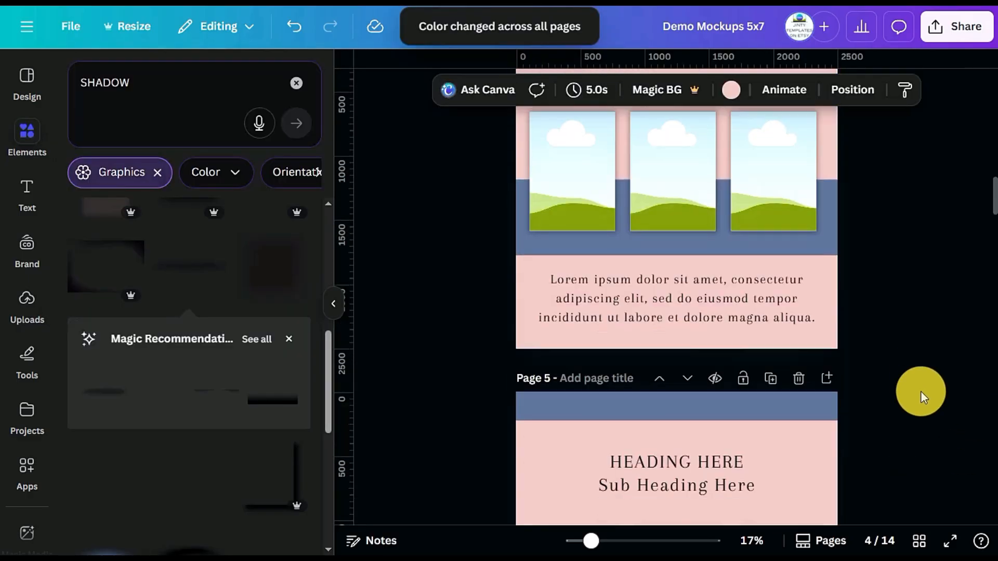
pyautogui.scroll(-10, 921, 391)
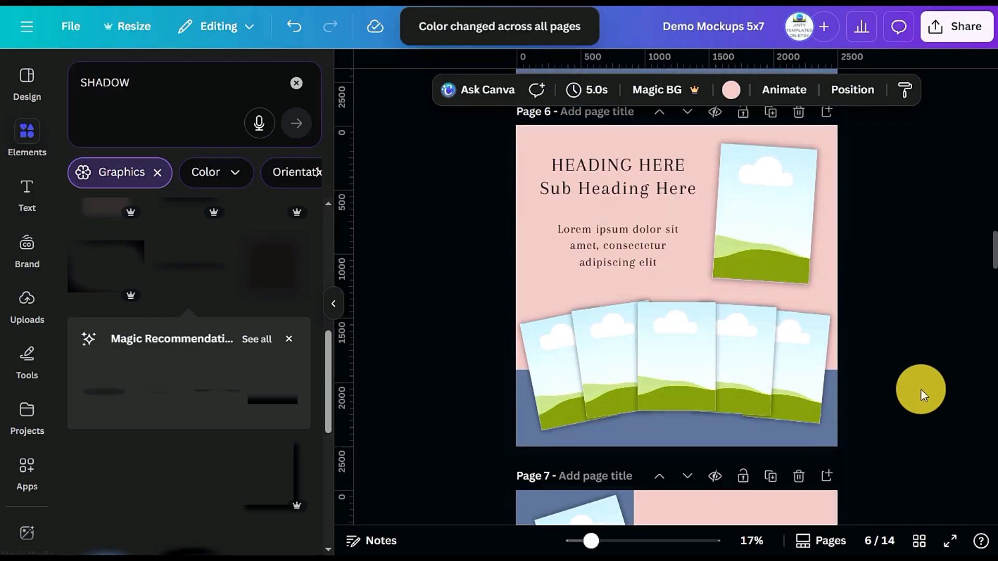
pyautogui.scroll(10, 918, 388)
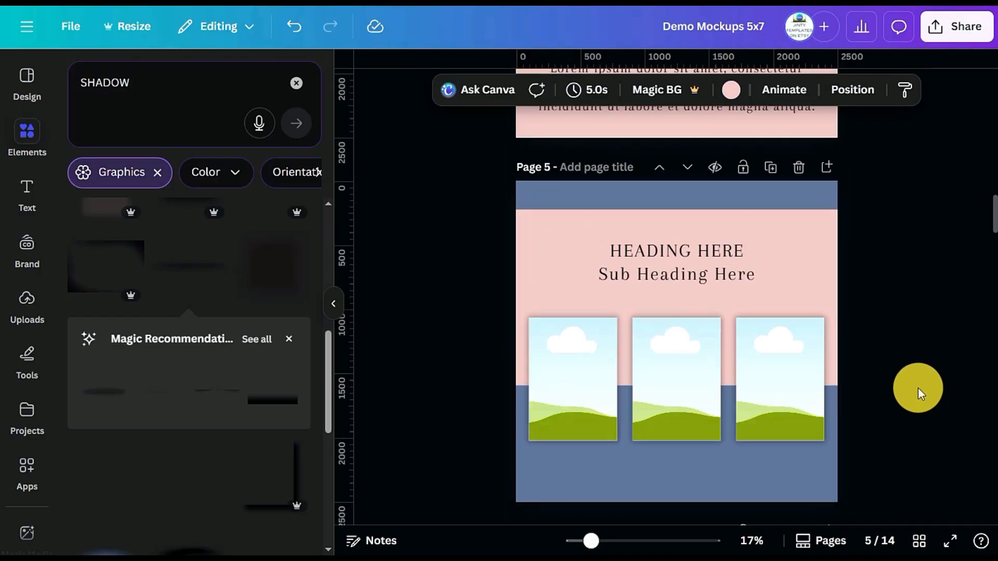
# Undo the background colour changes and delete page 2 with its ungrouped mockup
pyautogui.hotkey('ctrl', 'z')
pyautogui.scroll(10, 922, 366)
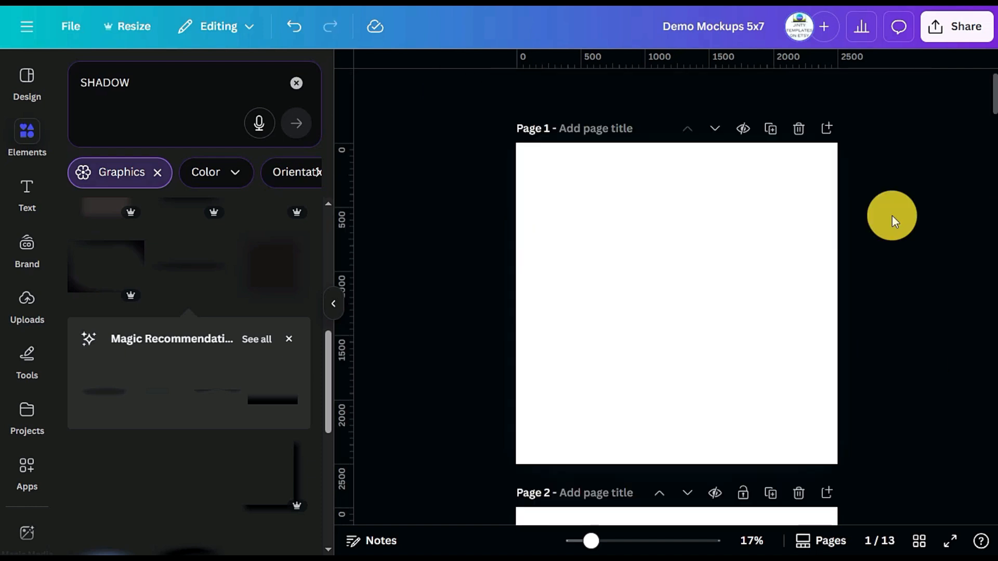
pyautogui.scroll(-4, 893, 219)
pyautogui.scroll(-4, 894, 224)
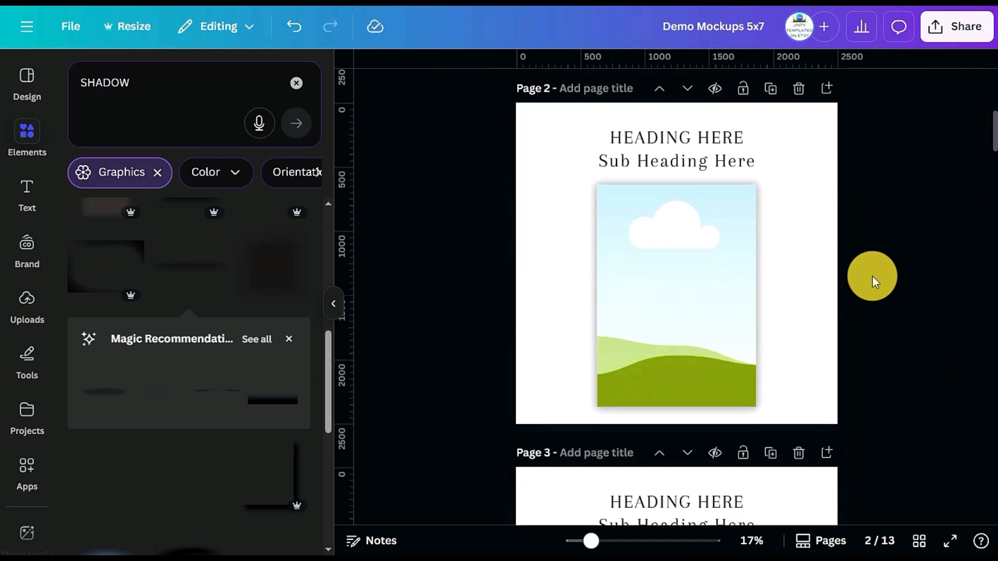
# Copy the single-frame mockup from page 2 onto the blank page 1 and centre it horizontally
pyautogui.click(670, 271)
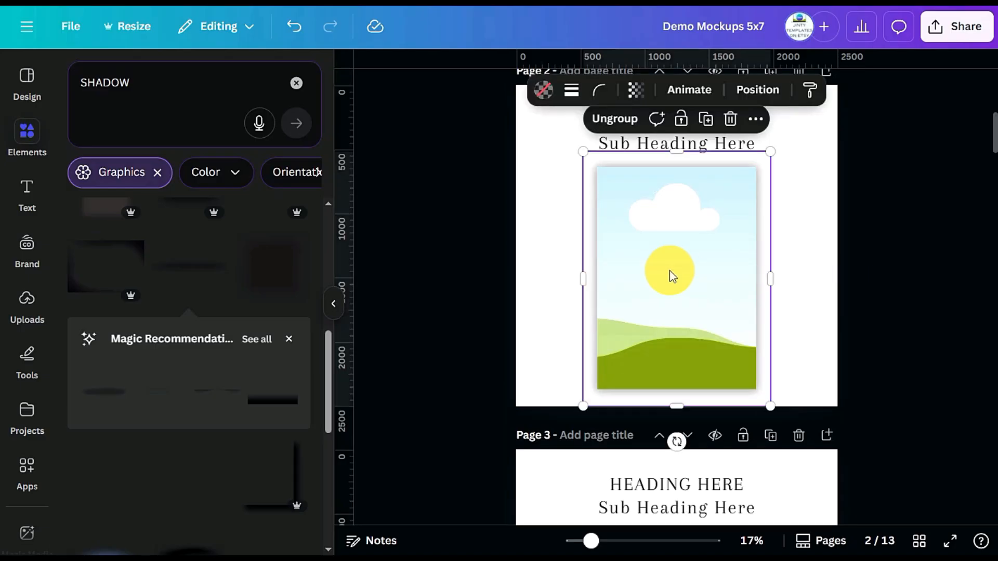
pyautogui.moveTo(669, 270); pyautogui.dragTo(669, 251)
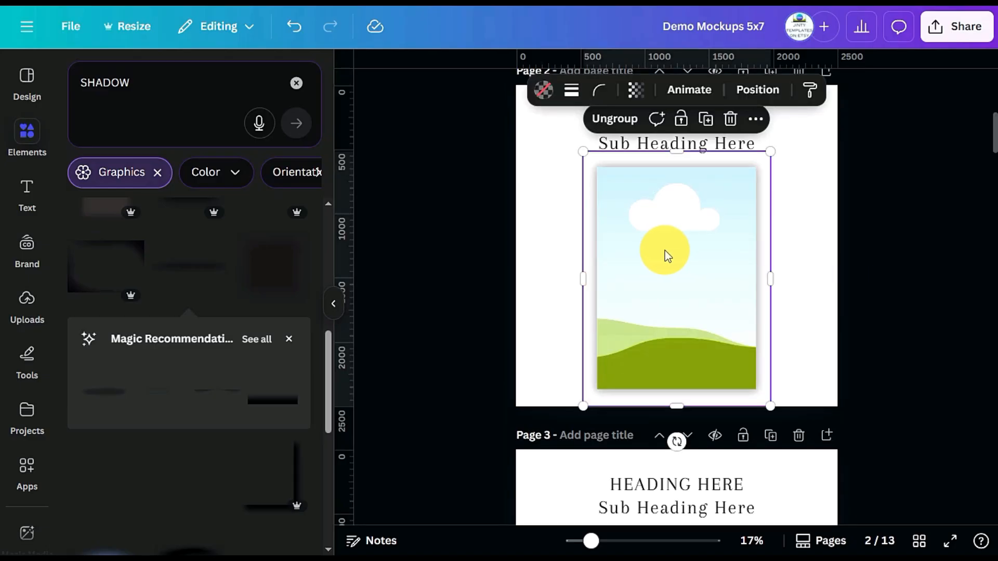
pyautogui.scroll(5, 665, 251)
pyautogui.click(682, 203)
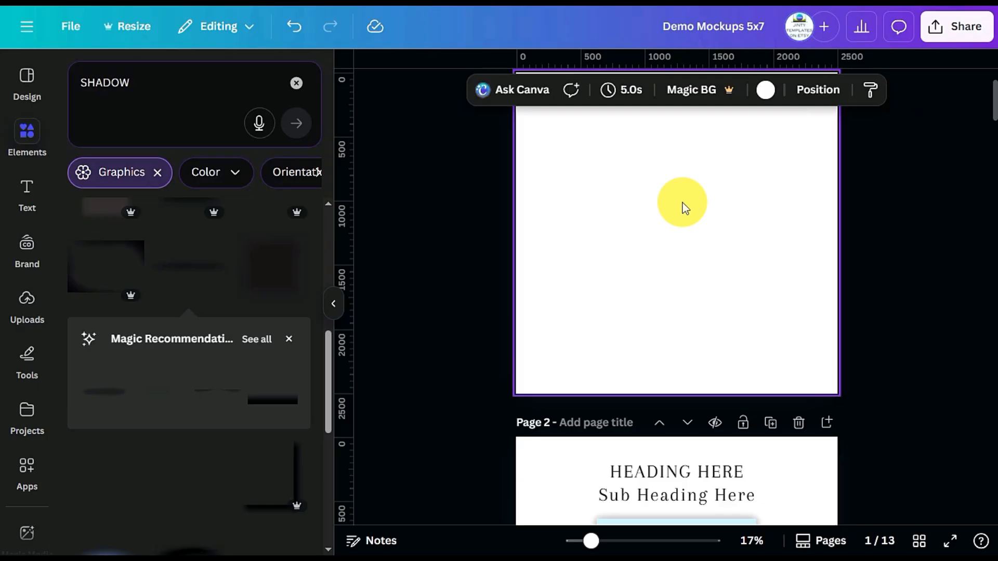
pyautogui.hotkey('ctrl', 'v')
pyautogui.click(934, 235)
pyautogui.scroll(2, 668, 355)
pyautogui.moveTo(675, 326); pyautogui.dragTo(677, 303)
pyautogui.click(908, 350)
# Add a blank page after page 2 and place a blue rectangle as a full-width band along its lower edge
pyautogui.scroll(-5, 908, 351)
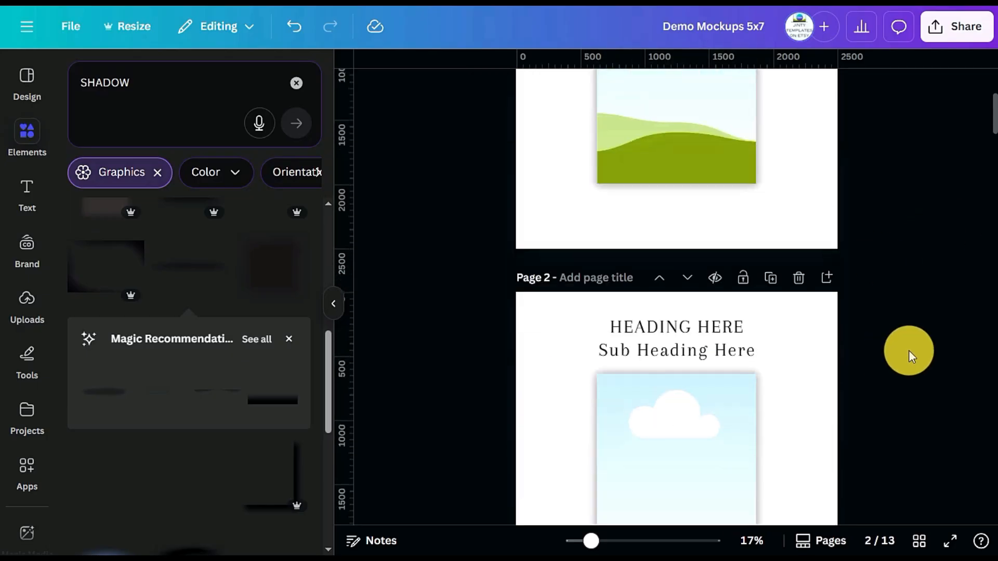
pyautogui.scroll(-2, 900, 283)
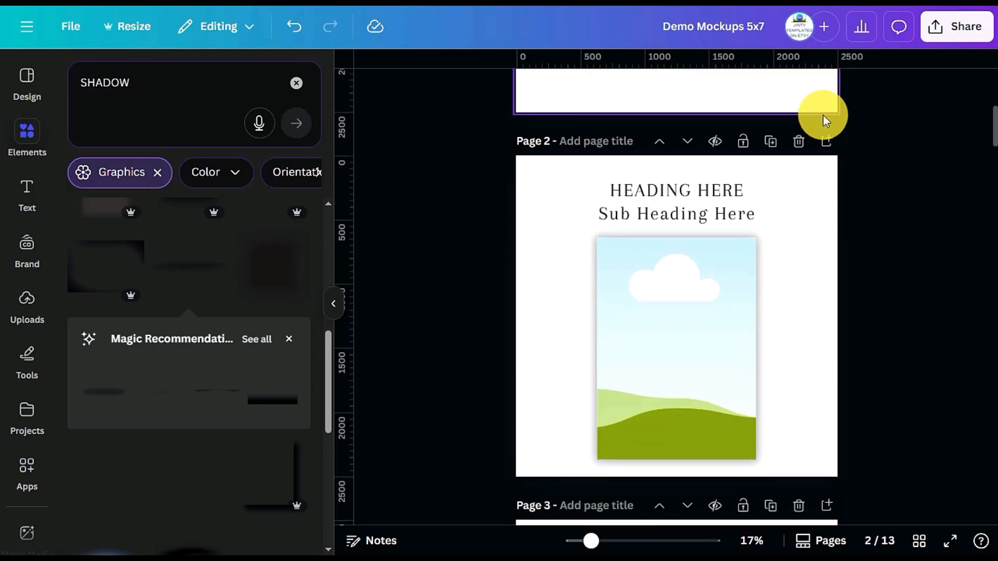
pyautogui.click(827, 142)
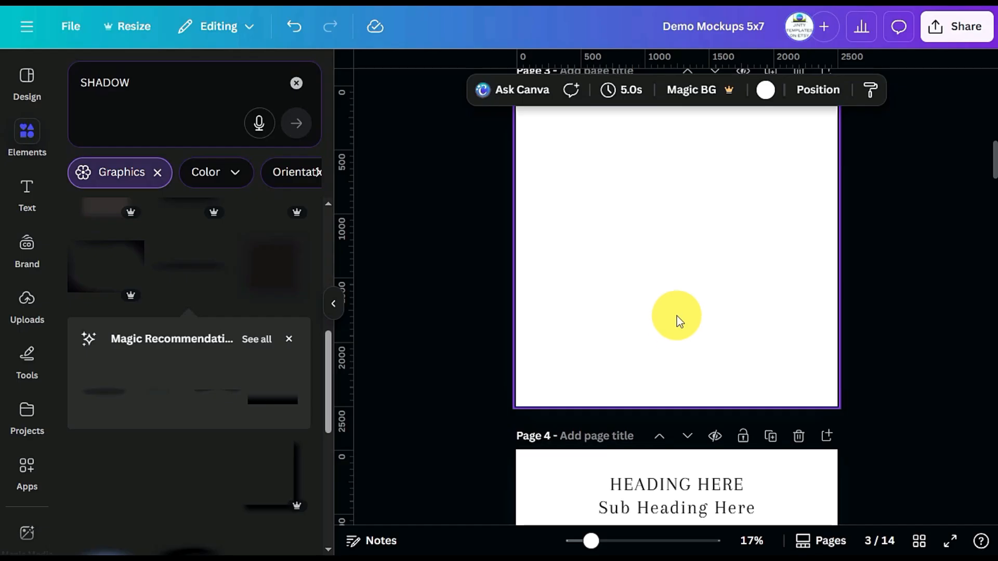
pyautogui.press('r')
pyautogui.scroll(2, 577, 345)
pyautogui.click(762, 359)
pyautogui.moveTo(684, 323); pyautogui.dragTo(863, 417)
pyautogui.click(929, 413)
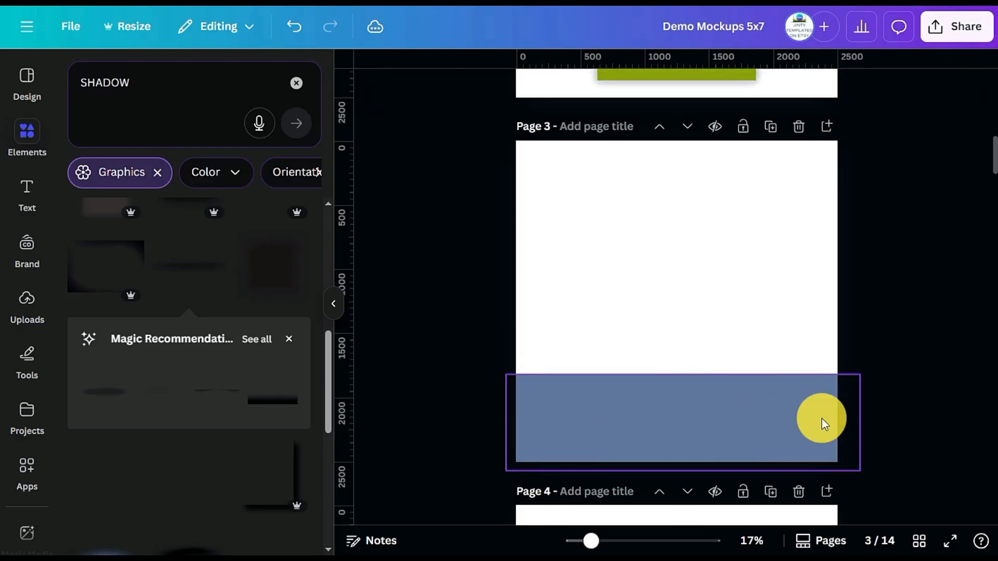
# Duplicate the blue band on page 3 and place the copy across the page's upper edge
pyautogui.click(766, 422)
pyautogui.click(685, 345)
pyautogui.moveTo(747, 435); pyautogui.dragTo(737, 157)
pyautogui.click(860, 226)
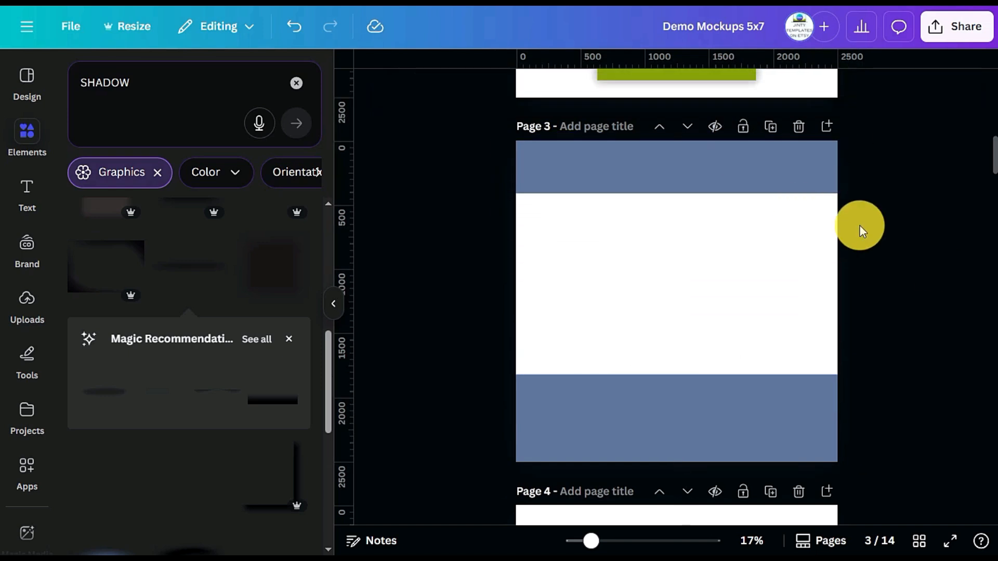
pyautogui.click(784, 169)
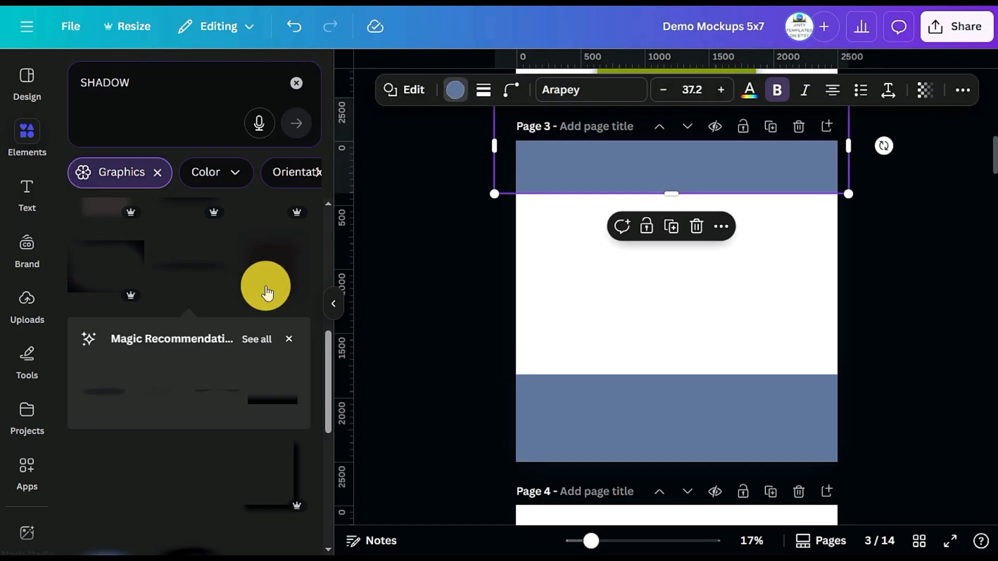
# Recolour both blue bands on page 3 with the pink swatch from the Jinty 2024 brand colours
pyautogui.click(153, 321)
pyautogui.click(560, 410)
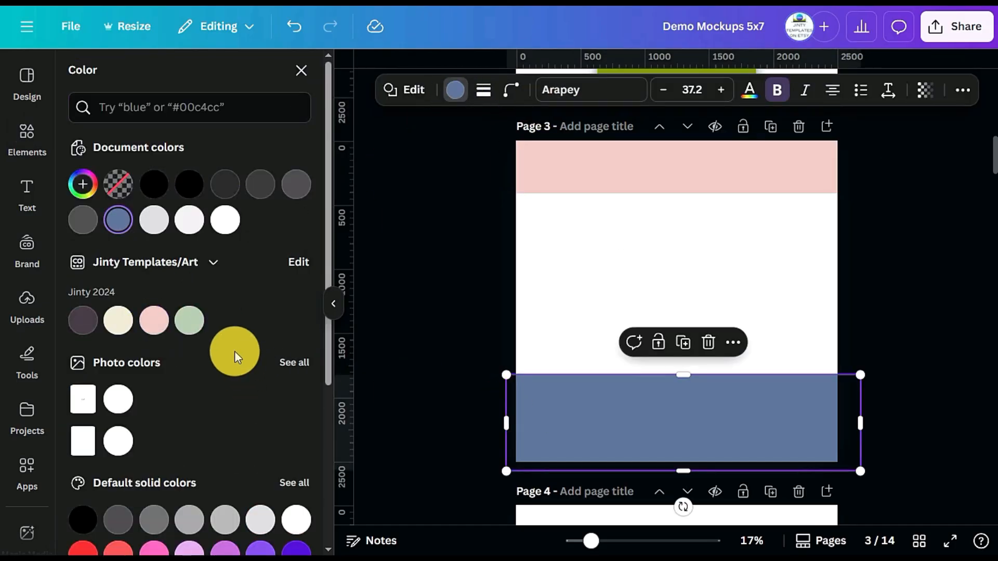
pyautogui.click(152, 324)
pyautogui.scroll(-1, 765, 287)
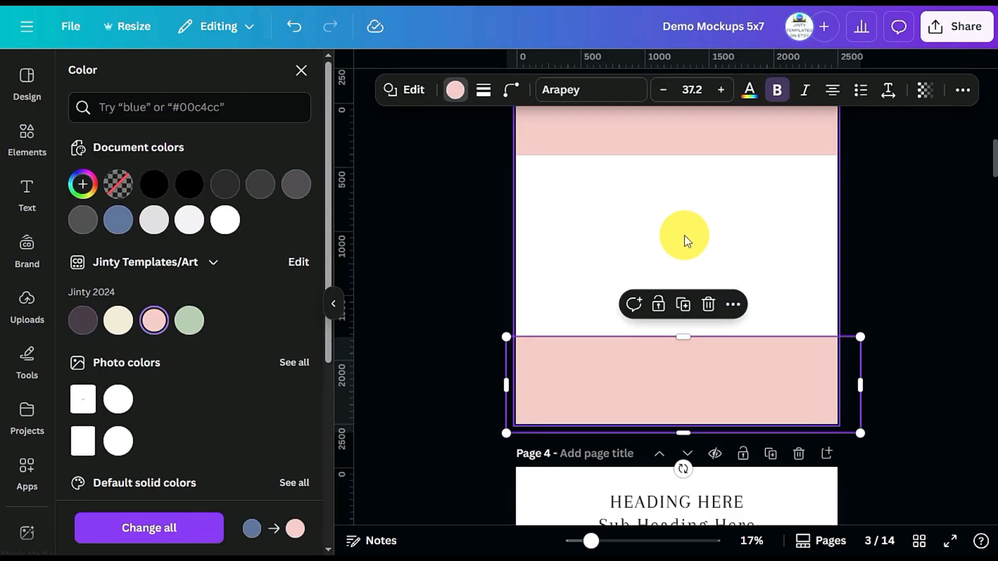
# Copy the HEADING HERE text from page 4 onto the upper pink band of page 3
pyautogui.click(685, 236)
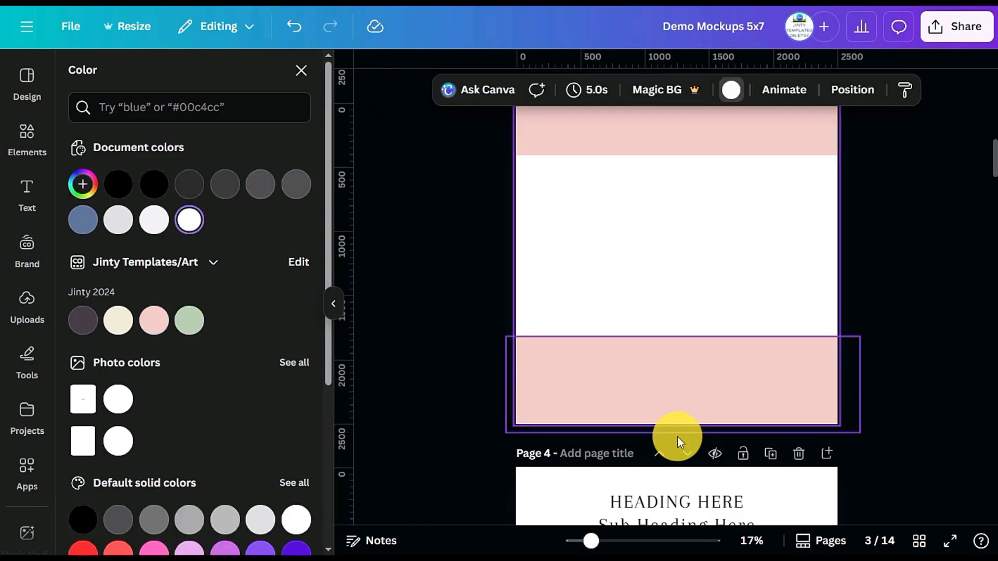
pyautogui.click(665, 494)
pyautogui.scroll(2, 910, 167)
pyautogui.click(910, 168)
# Copy the single-frame mockup from page 2 onto page 3, below the heading
pyautogui.scroll(2, 713, 211)
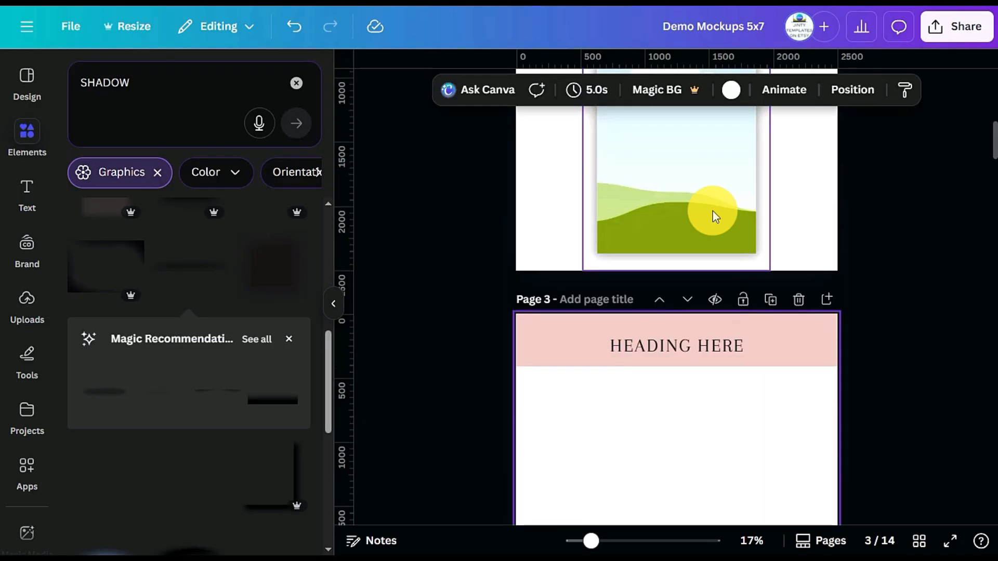
pyautogui.click(683, 189)
pyautogui.hotkey('ctrl', 'c')
pyautogui.scroll(-3, 671, 369)
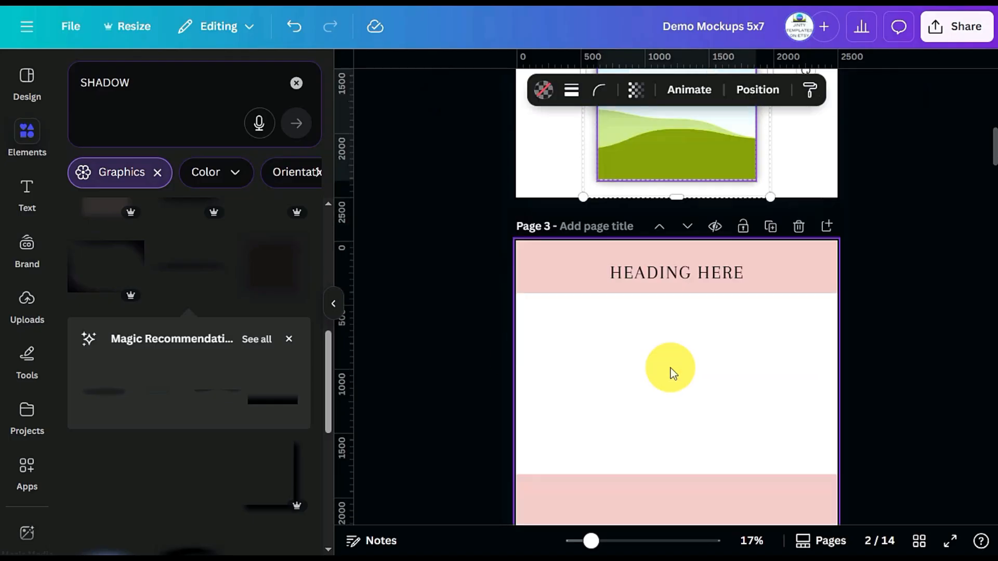
pyautogui.click(655, 312)
pyautogui.hotkey('ctrl', 'v')
pyautogui.moveTo(675, 334); pyautogui.dragTo(635, 336)
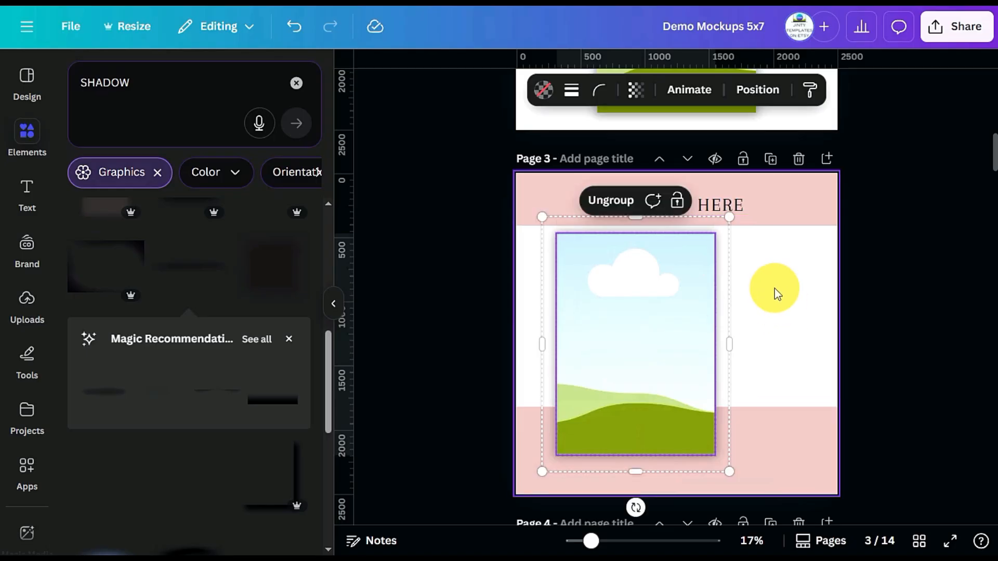
# Resize the mockup on page 3 to fit below the heading and centre it horizontally across the lower band
pyautogui.moveTo(792, 271); pyautogui.dragTo(653, 346)
pyautogui.click(888, 341)
pyautogui.click(689, 407)
pyautogui.moveTo(583, 474); pyautogui.dragTo(553, 490)
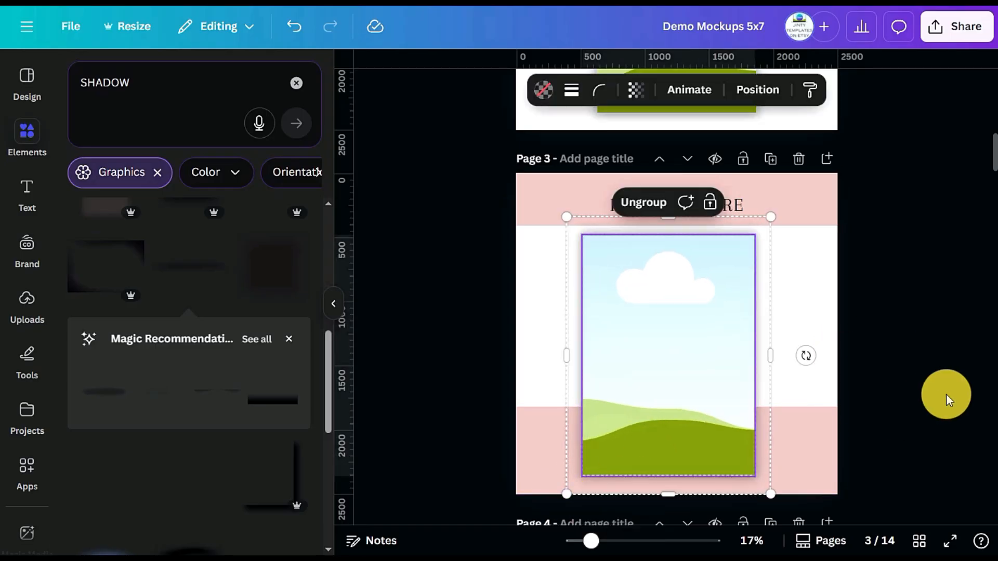
pyautogui.click(944, 396)
pyautogui.moveTo(726, 395)
pyautogui.mouseDown()
pyautogui.moveTo(748, 385)
pyautogui.moveTo(738, 383)
pyautogui.mouseUp()
pyautogui.click(929, 363)
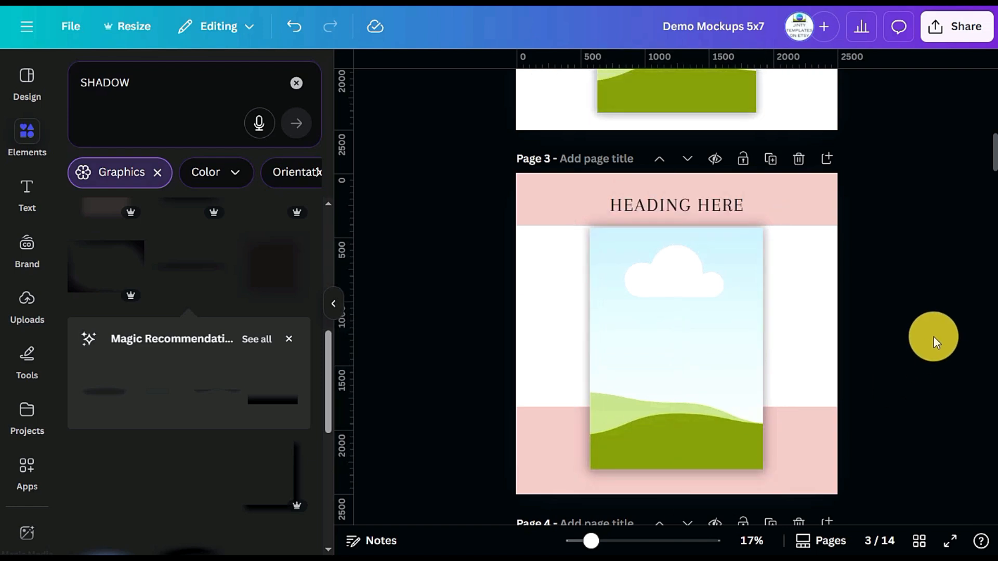
# Duplicate page 3 with its pink bands, heading and mockup
pyautogui.click(772, 162)
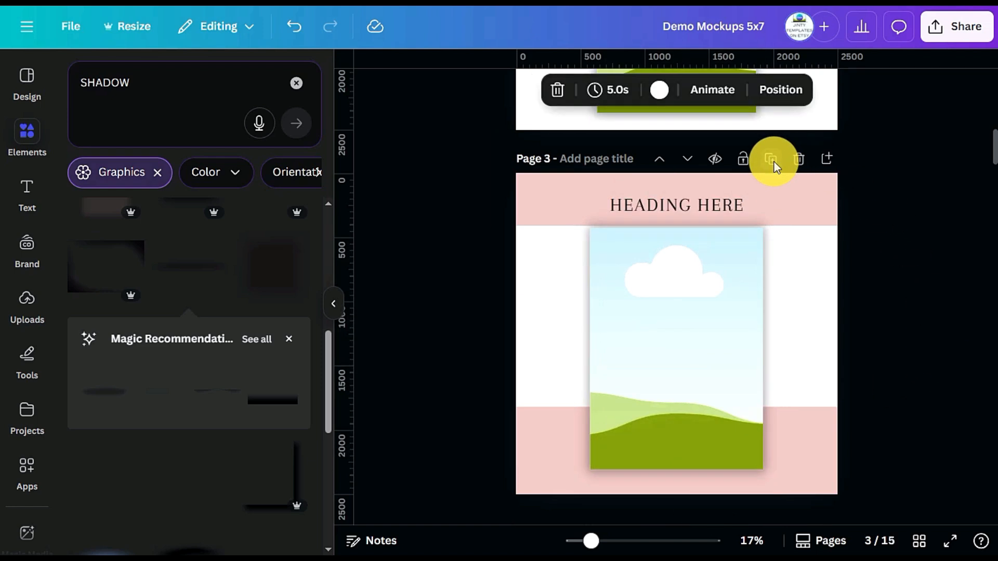
pyautogui.scroll(1, 945, 306)
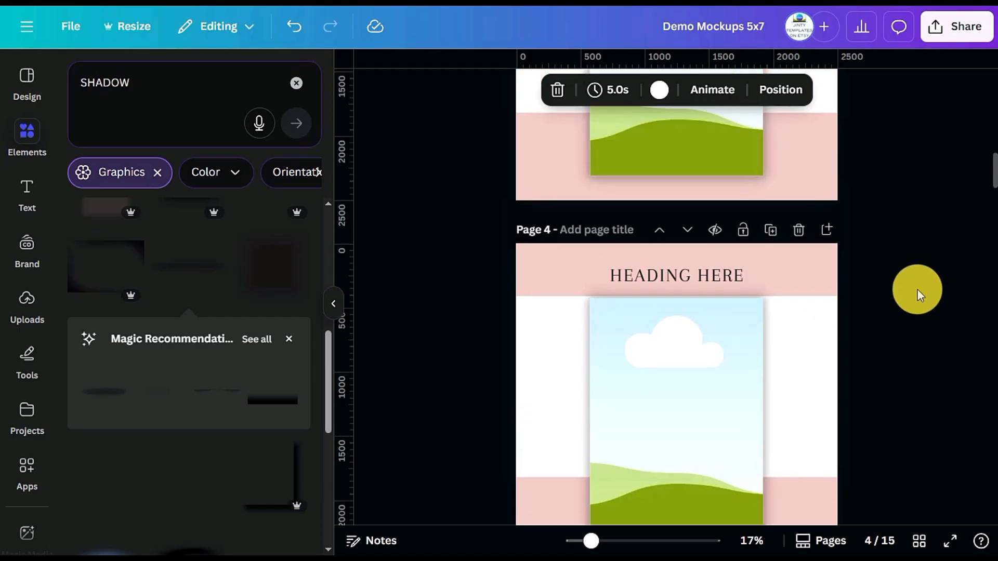
pyautogui.scroll(2, 918, 289)
pyautogui.scroll(-2, 918, 289)
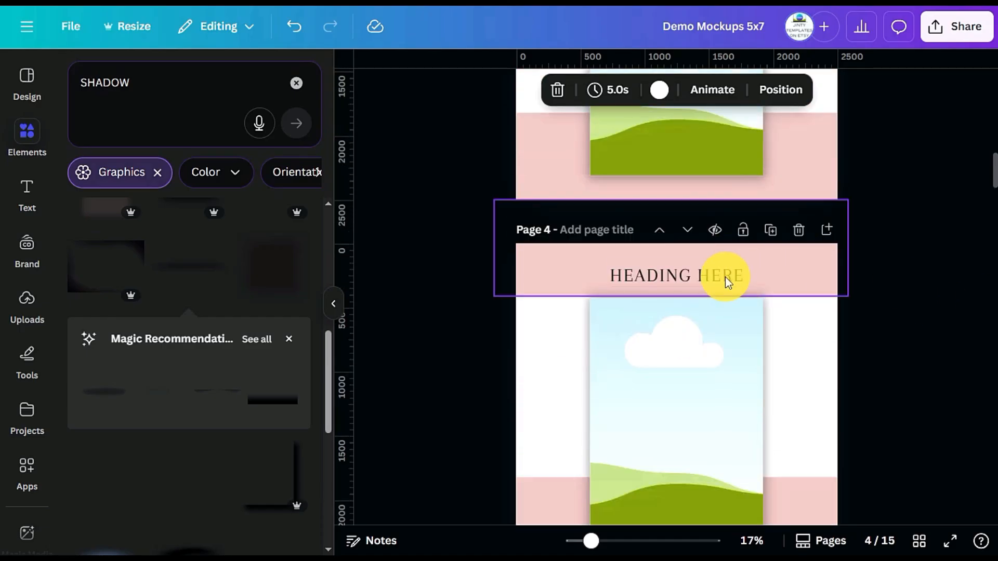
pyautogui.scroll(-1, 779, 283)
pyautogui.scroll(-1, 793, 277)
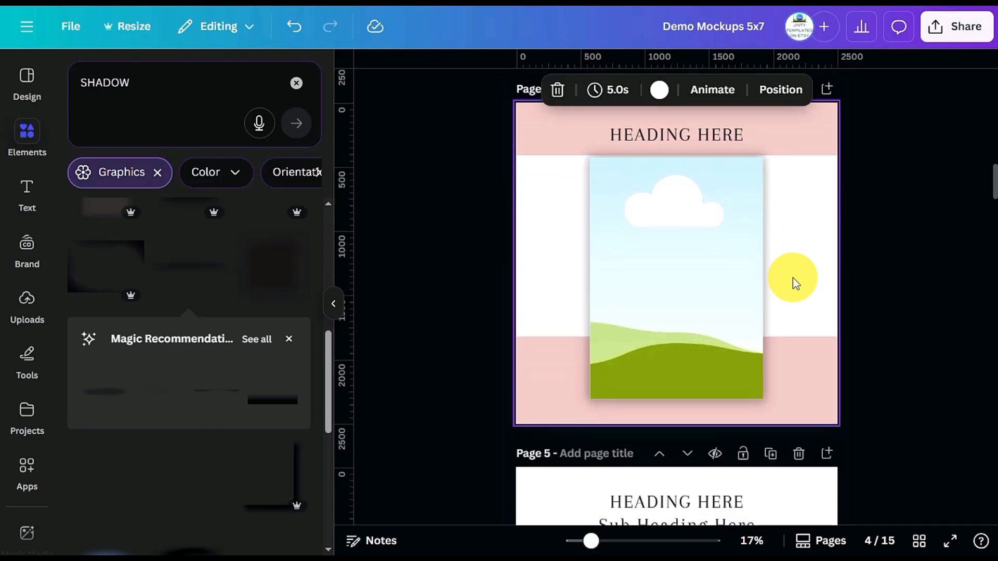
# Shrink the mockup on page 4 into the page's left half and place a duplicate level beside it in the right half
pyautogui.click(705, 263)
pyautogui.moveTo(774, 416); pyautogui.dragTo(697, 342)
pyautogui.moveTo(681, 262); pyautogui.dragTo(633, 301)
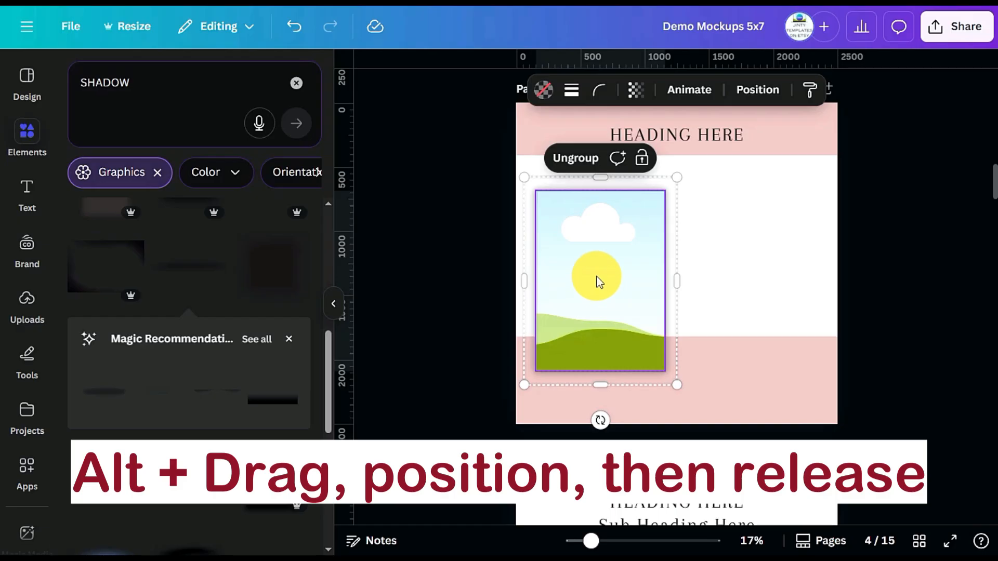
pyautogui.moveTo(608, 281); pyautogui.dragTo(749, 279)
pyautogui.click(934, 341)
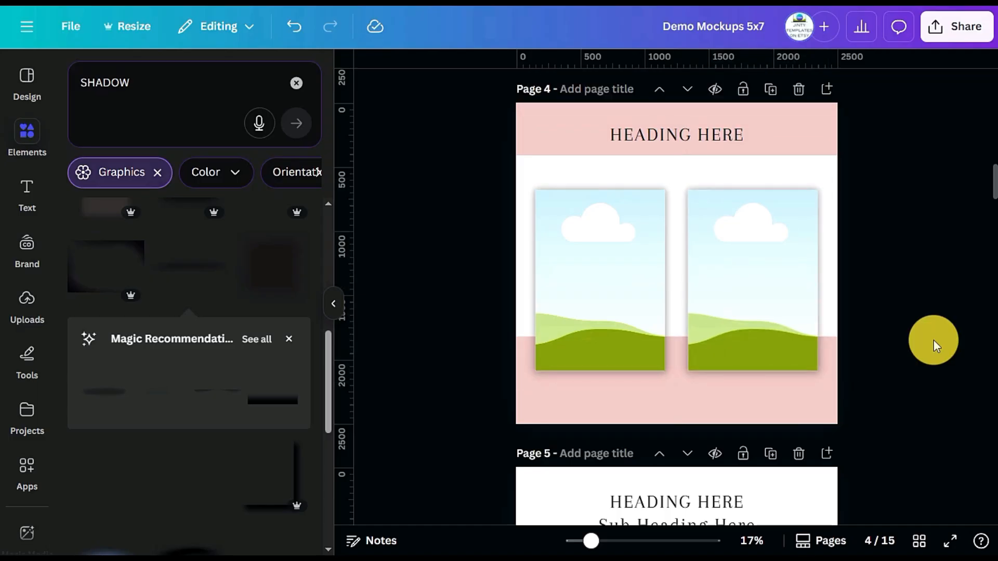
# Duplicate page 4 and delete the right-hand mockup from the new page 5
pyautogui.scroll(1, 851, 166)
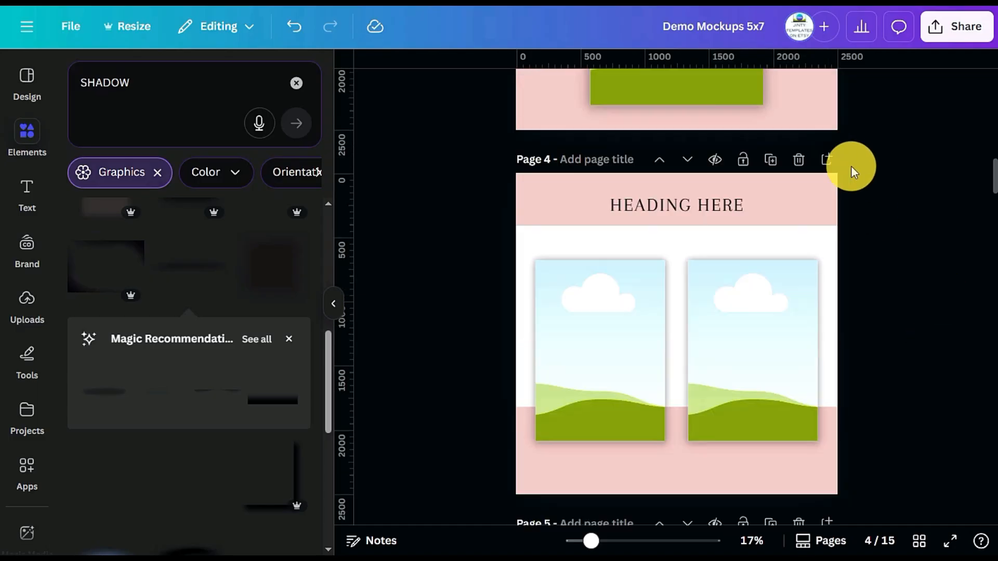
pyautogui.click(771, 169)
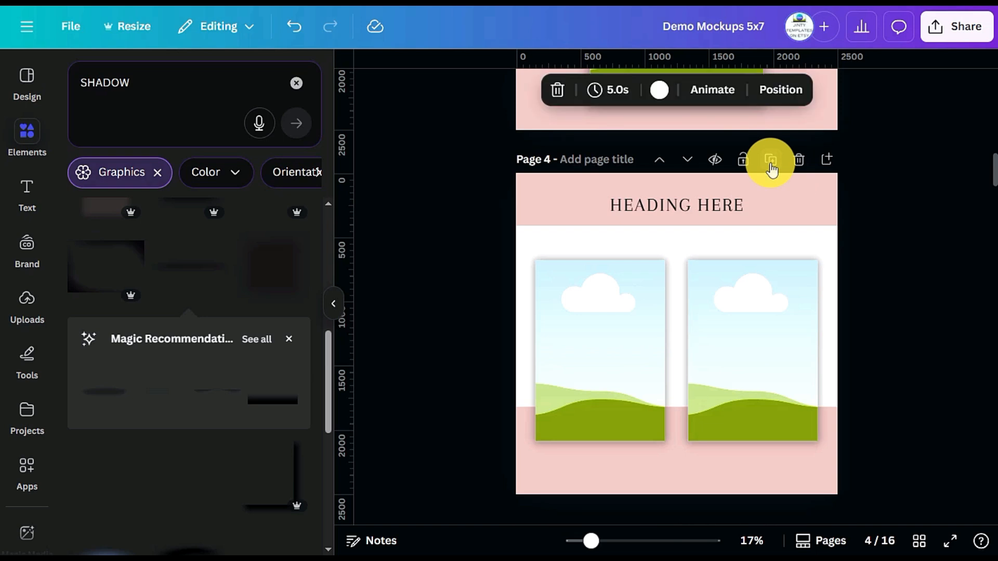
pyautogui.click(762, 267)
pyautogui.press('Delete')
# Shrink the remaining mockup on page 5 at the left of the white area and duplicate it into a row of three
pyautogui.moveTo(748, 251); pyautogui.dragTo(590, 236)
pyautogui.moveTo(674, 384); pyautogui.dragTo(640, 337)
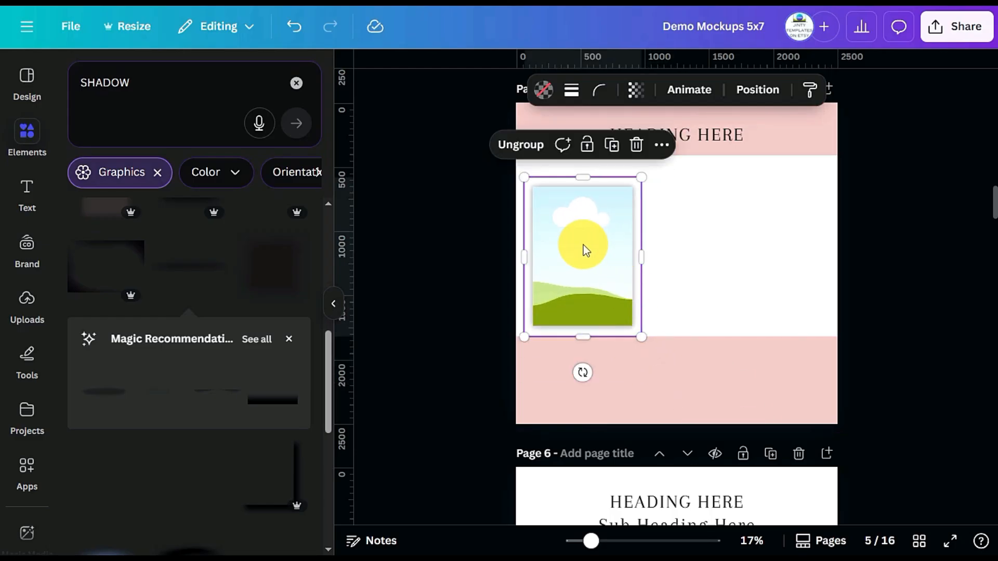
pyautogui.click(584, 246)
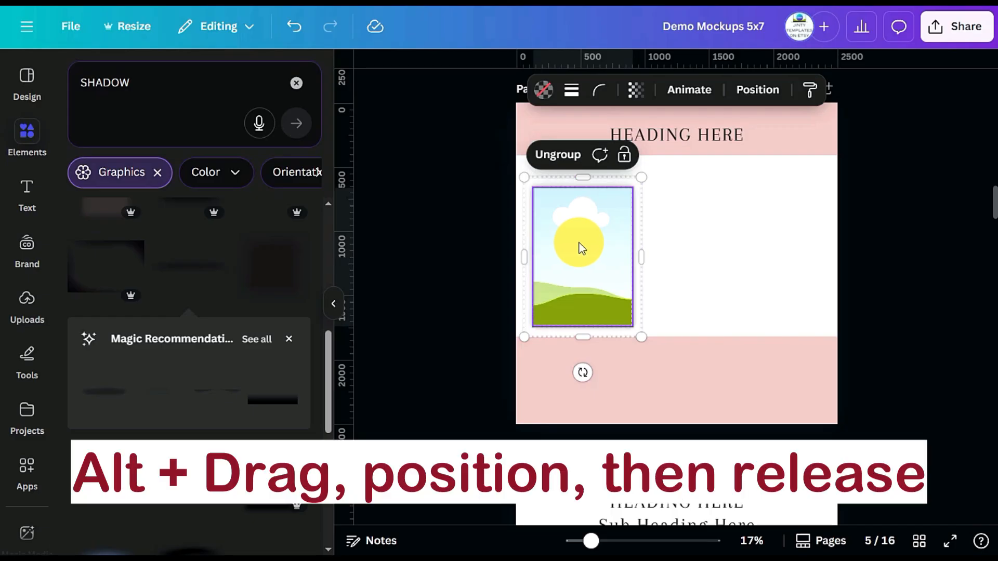
pyautogui.moveTo(579, 247); pyautogui.dragTo(800, 240)
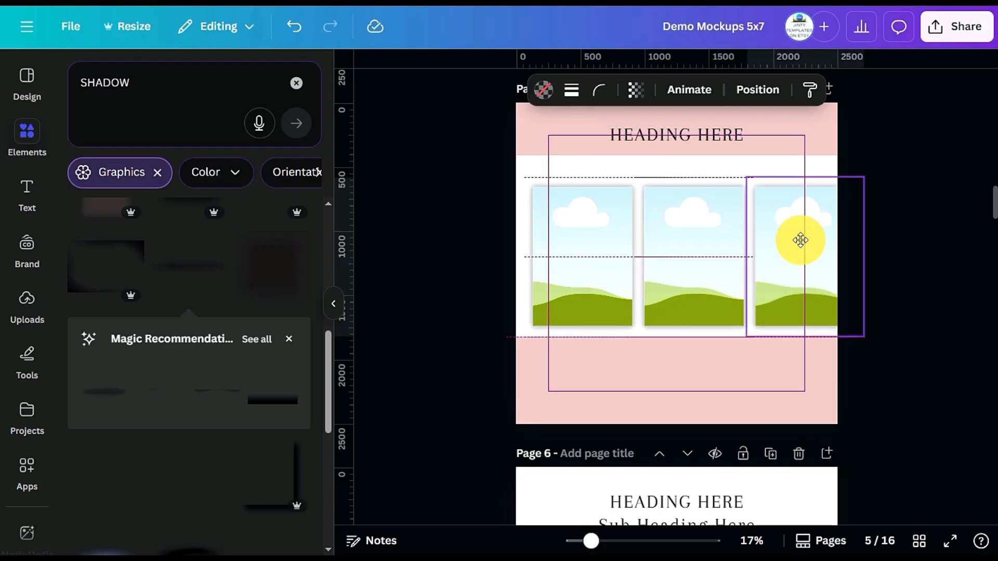
# Scale the row of three mockups to fit page 5 and duplicate it below to form a six-mockup grid
pyautogui.moveTo(956, 288); pyautogui.dragTo(435, 283)
pyautogui.click(624, 151)
pyautogui.moveTo(863, 340); pyautogui.dragTo(830, 321)
pyautogui.moveTo(769, 260); pyautogui.dragTo(762, 234)
pyautogui.click(922, 291)
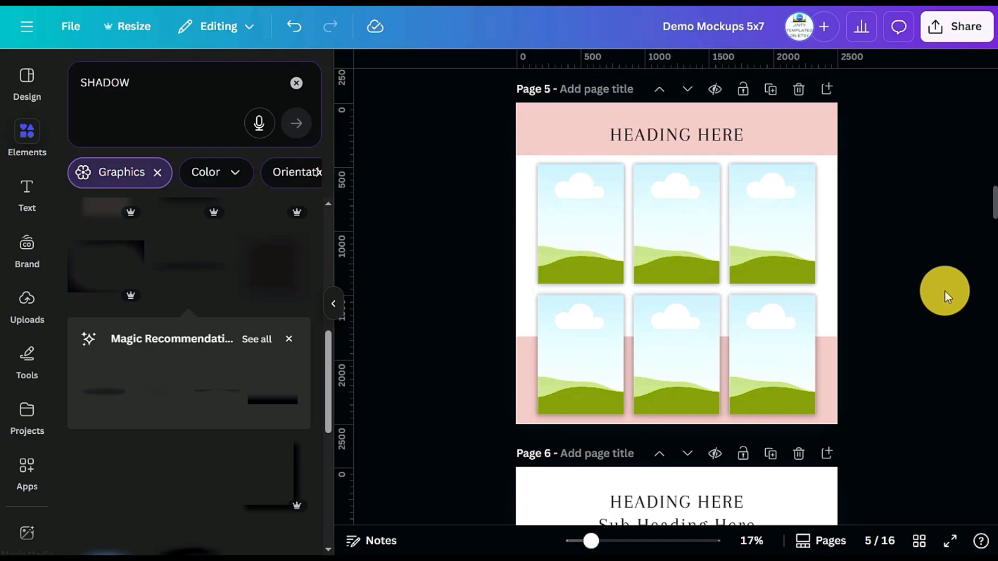
# Add a blank page after page 8, the page with the fanned mockups
pyautogui.scroll(-10, 946, 292)
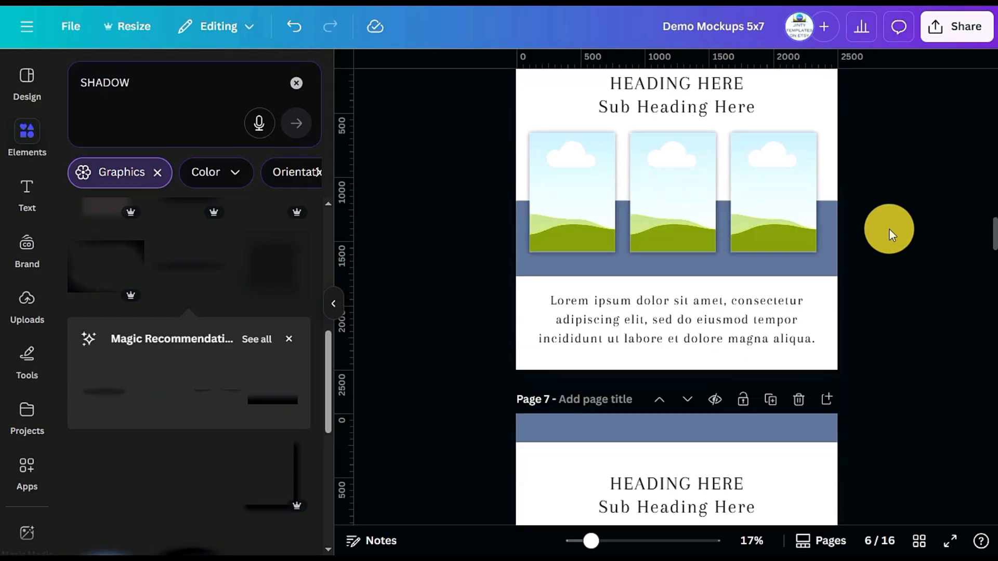
pyautogui.scroll(-3, 890, 229)
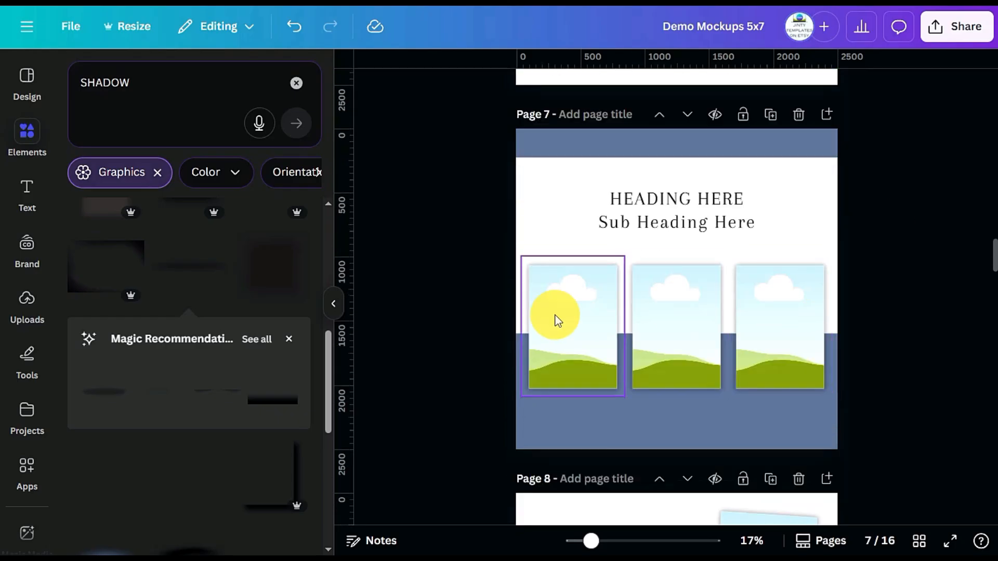
pyautogui.scroll(-9, 884, 249)
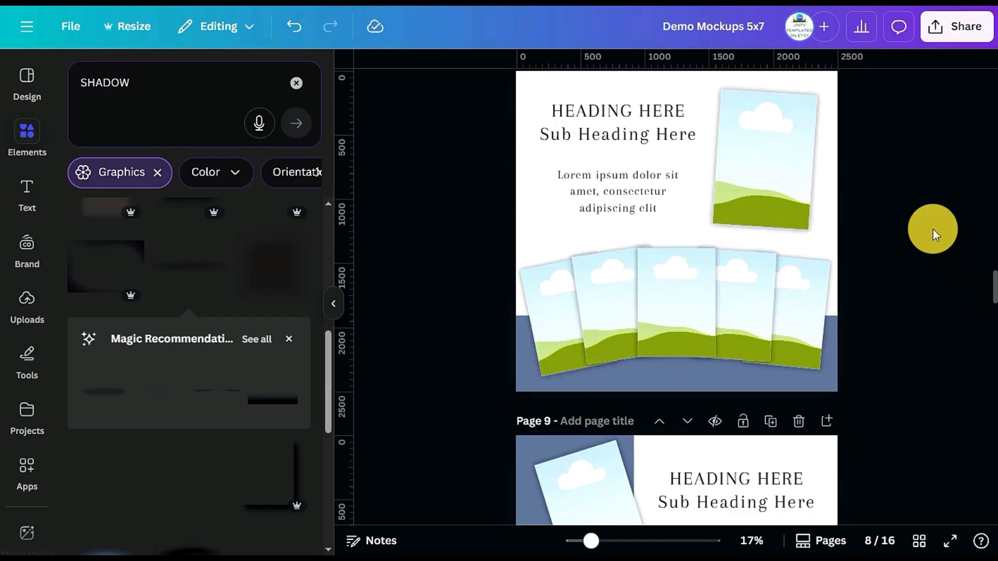
pyautogui.scroll(2, 932, 229)
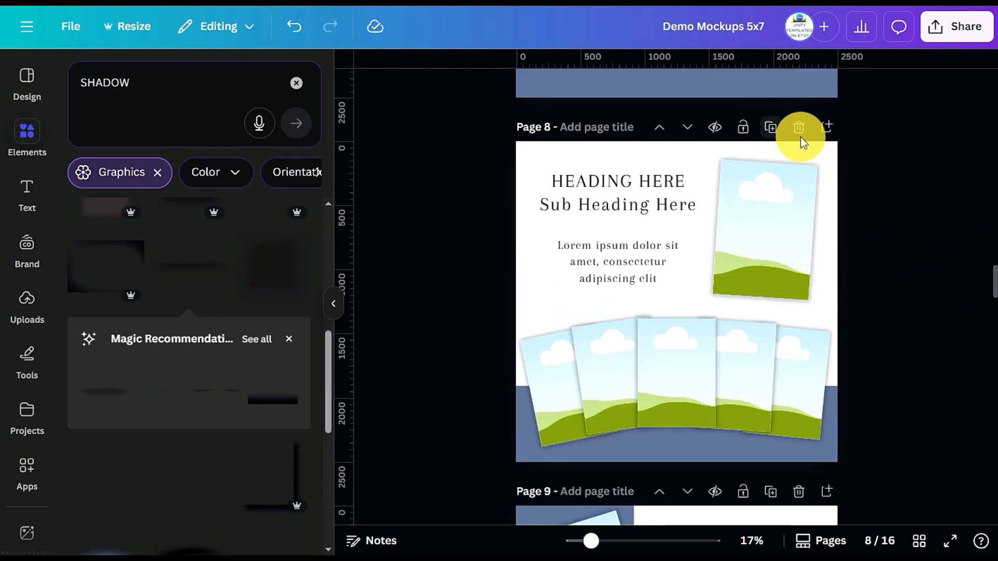
pyautogui.click(827, 127)
# Copy the right-hand mockup from page 4 onto the blank page 9
pyautogui.scroll(5, 897, 217)
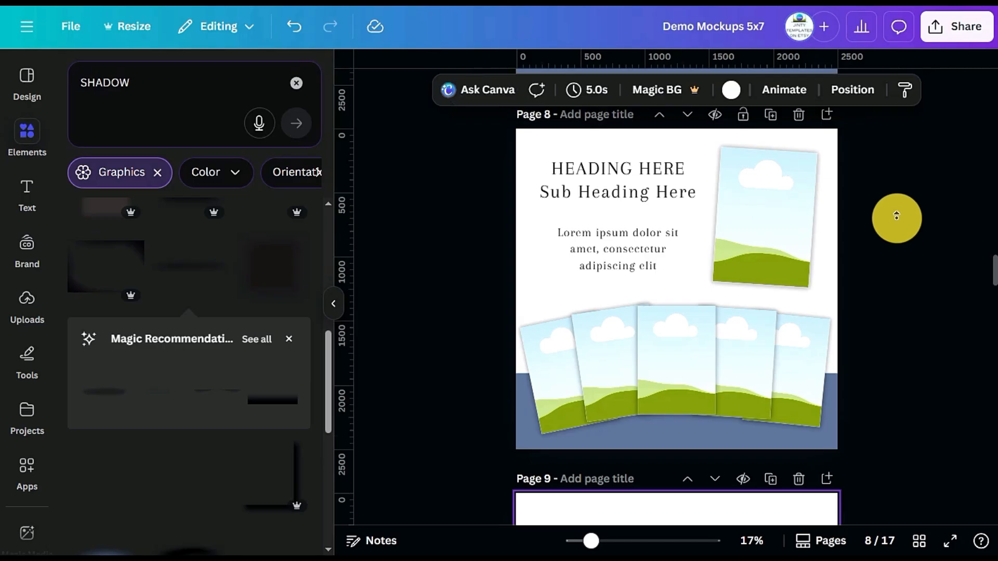
pyautogui.scroll(15, 892, 183)
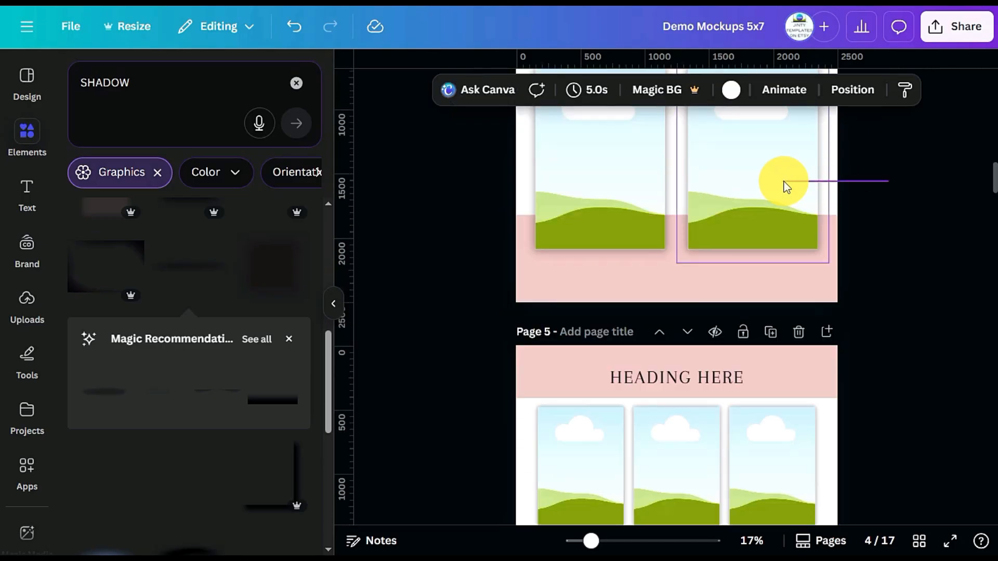
pyautogui.click(780, 184)
pyautogui.scroll(-8, 776, 179)
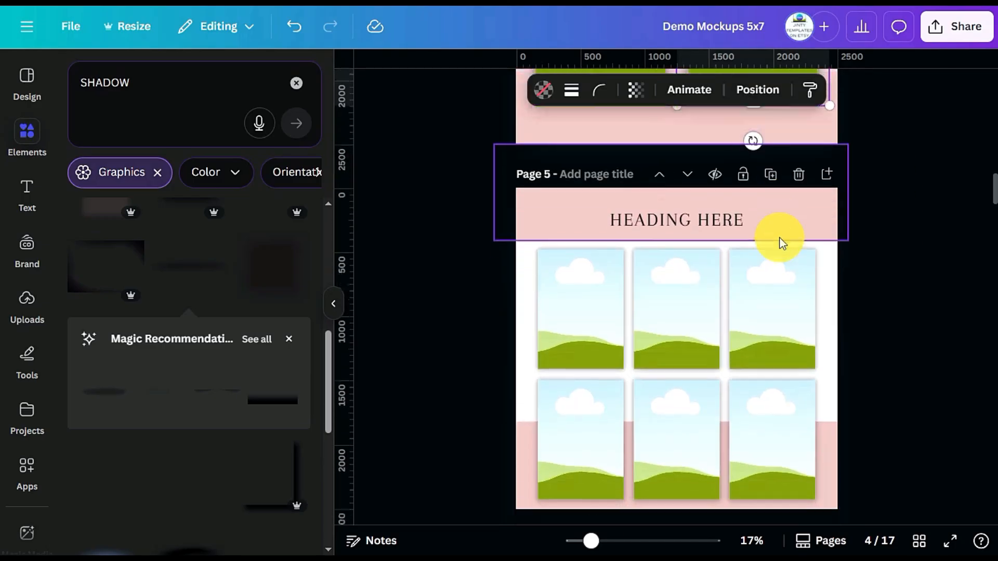
pyautogui.scroll(-10, 772, 229)
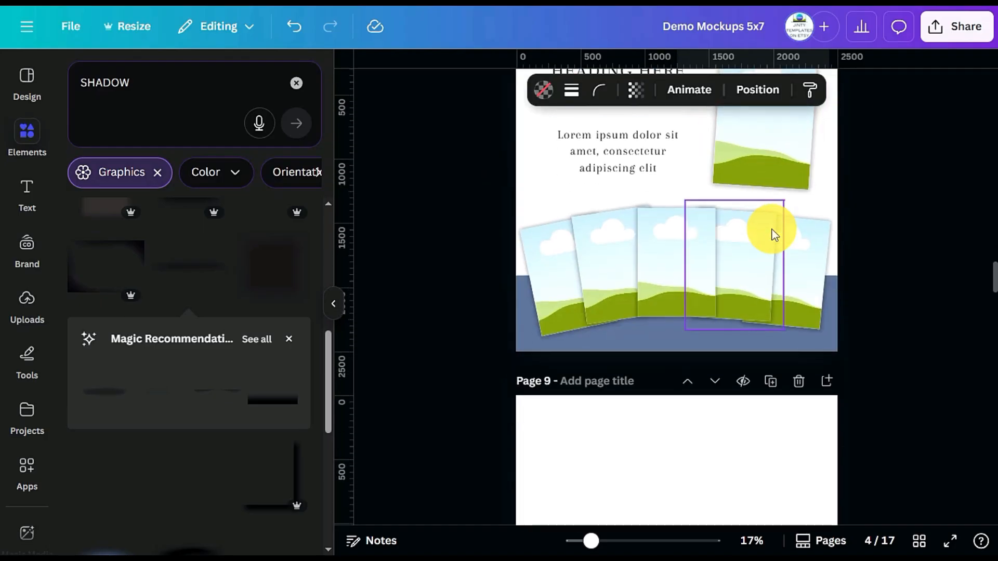
pyautogui.scroll(3, 676, 242)
pyautogui.click(678, 307)
pyautogui.hotkey('ctrl', 'v')
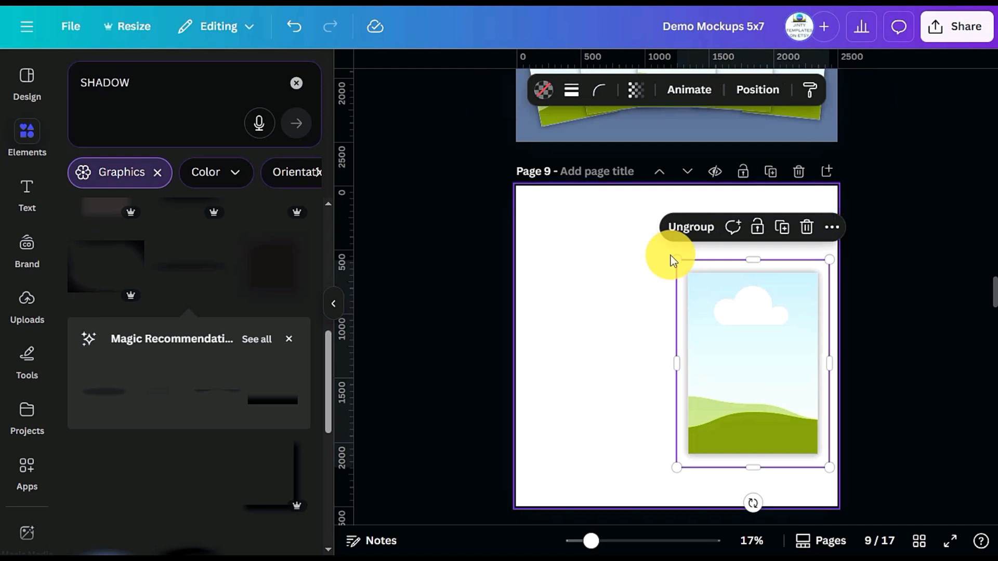
# Shrink the mockup on page 9, centre it horizontally and place an overlapping duplicate to its right
pyautogui.moveTo(693, 280); pyautogui.dragTo(720, 317)
pyautogui.moveTo(767, 389); pyautogui.dragTo(736, 367)
pyautogui.click(655, 348)
pyautogui.click(768, 356)
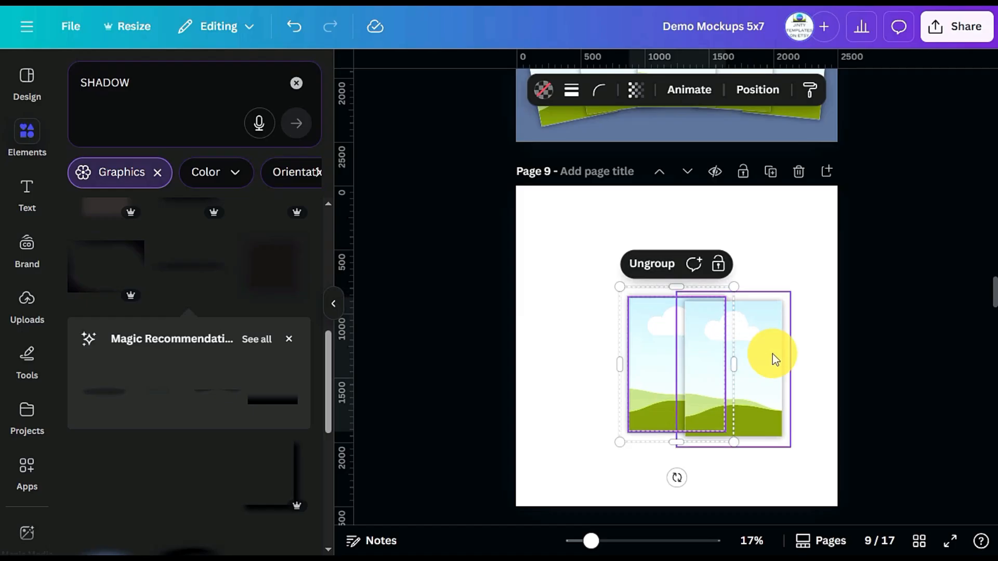
# Add three more mockup duplicates on page 9, making an overlapping row of five across the page like page 8's fan
pyautogui.click(656, 345)
pyautogui.moveTo(655, 346); pyautogui.dragTo(577, 342)
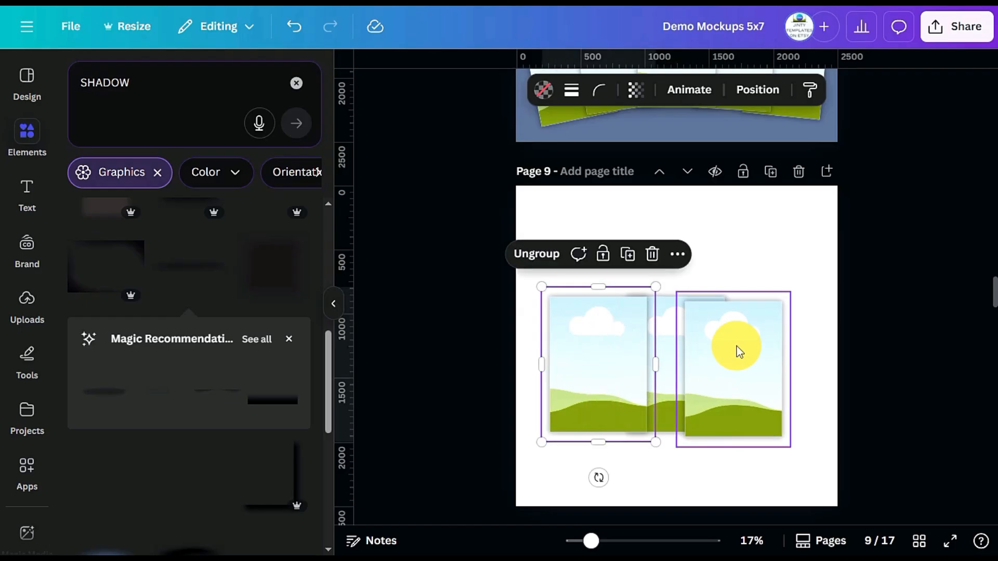
pyautogui.click(784, 350)
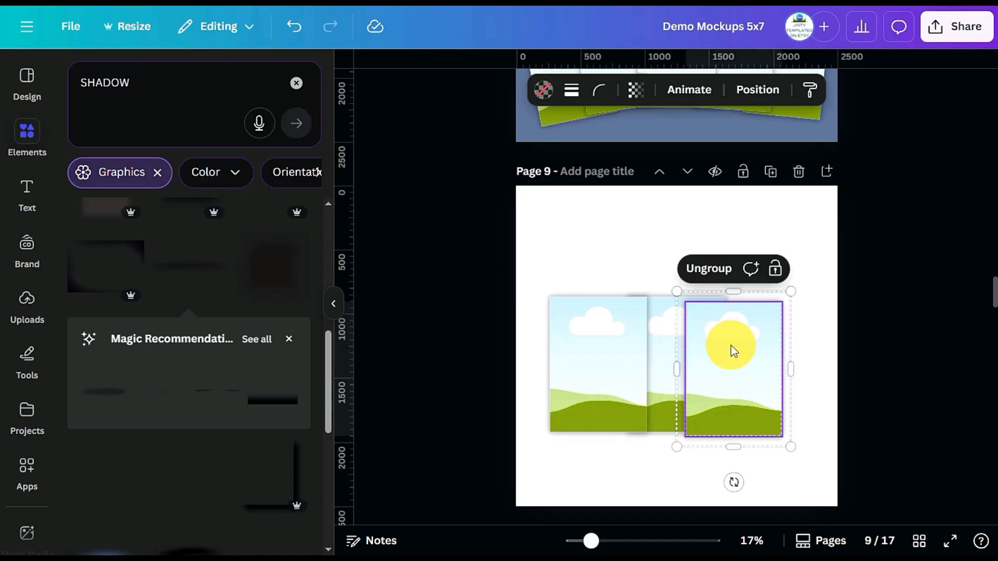
pyautogui.moveTo(752, 346); pyautogui.dragTo(810, 346)
pyautogui.click(566, 346)
pyautogui.moveTo(596, 353); pyautogui.dragTo(546, 354)
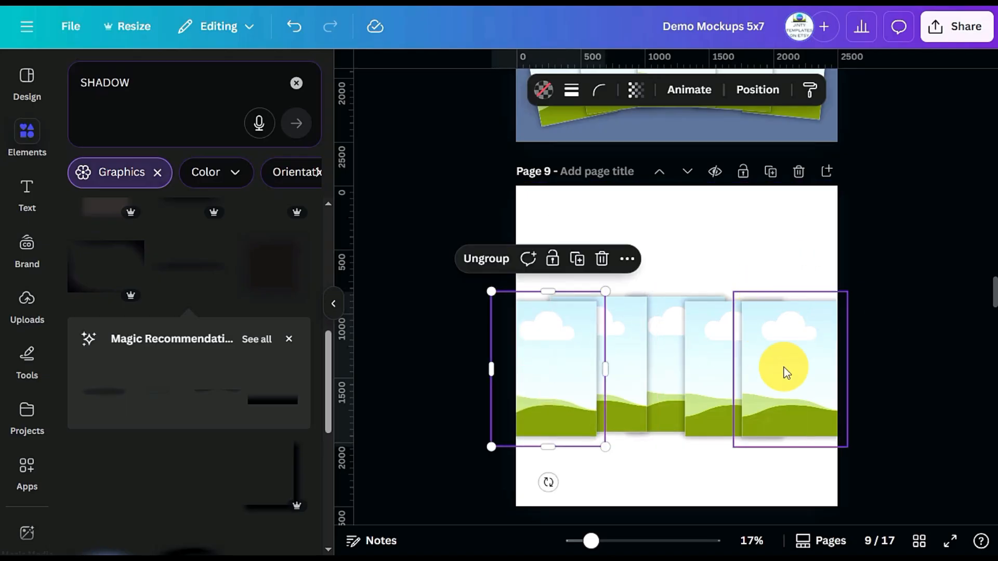
pyautogui.scroll(3, 749, 216)
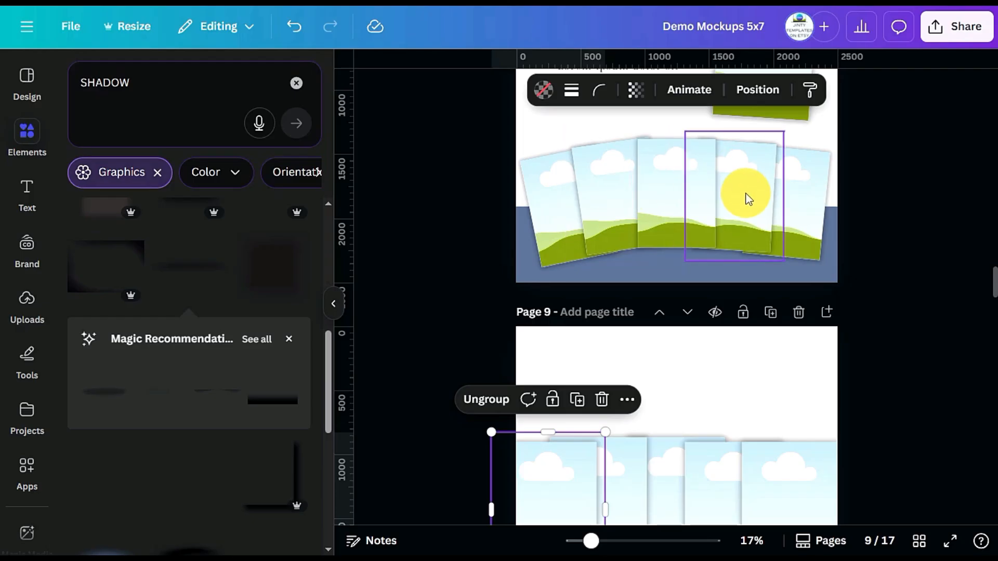
pyautogui.scroll(-3, 688, 183)
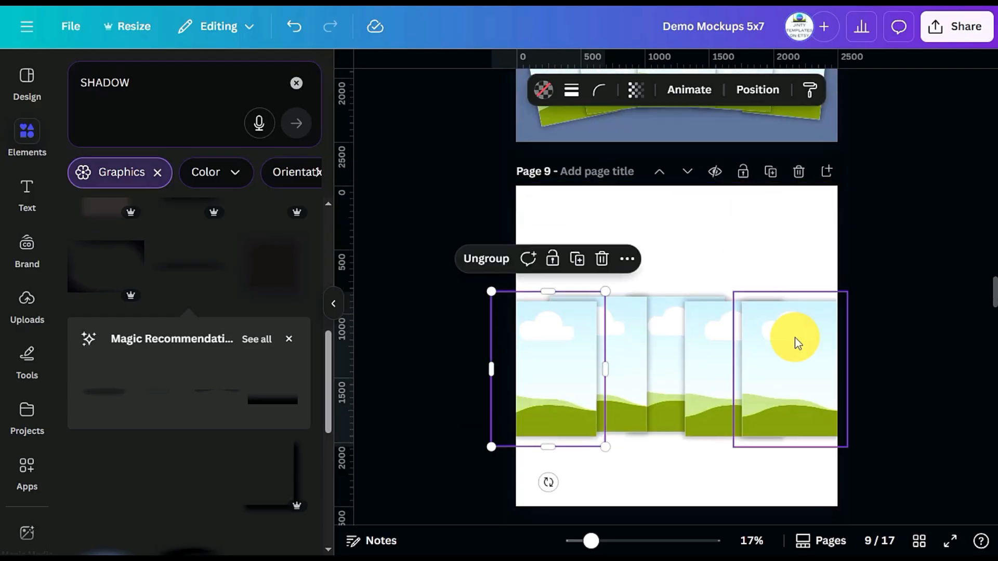
# Move the rightmost and leftmost mockups on page 9 behind their neighbours in the layer order
pyautogui.click(797, 366)
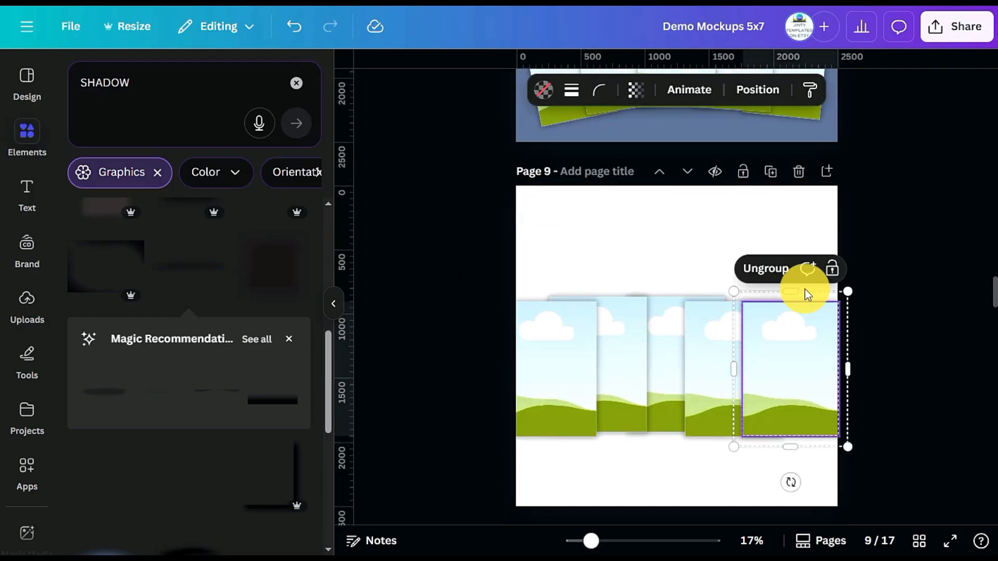
pyautogui.click(768, 96)
pyautogui.moveTo(244, 214); pyautogui.dragTo(237, 416)
pyautogui.click(568, 371)
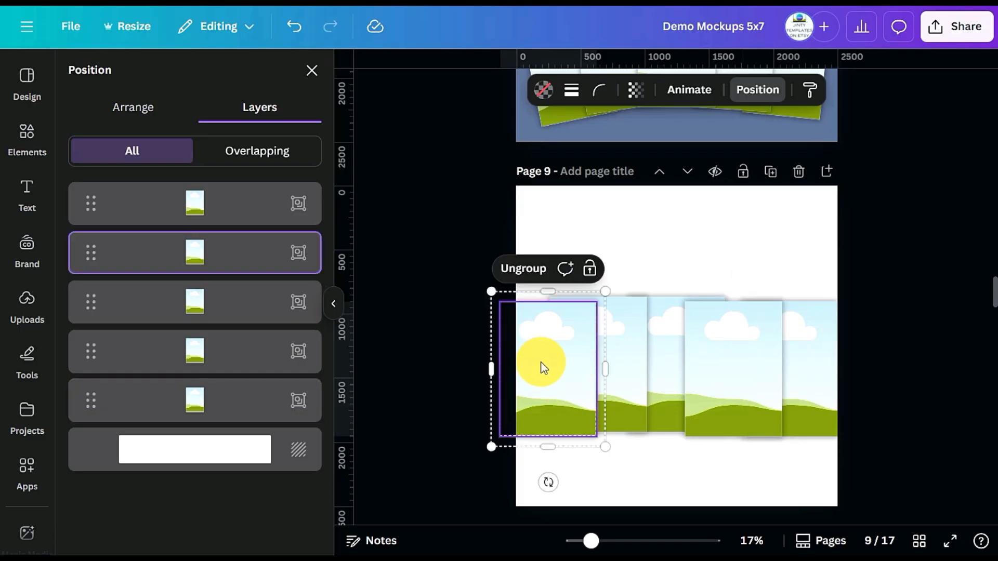
pyautogui.rightClick(540, 360)
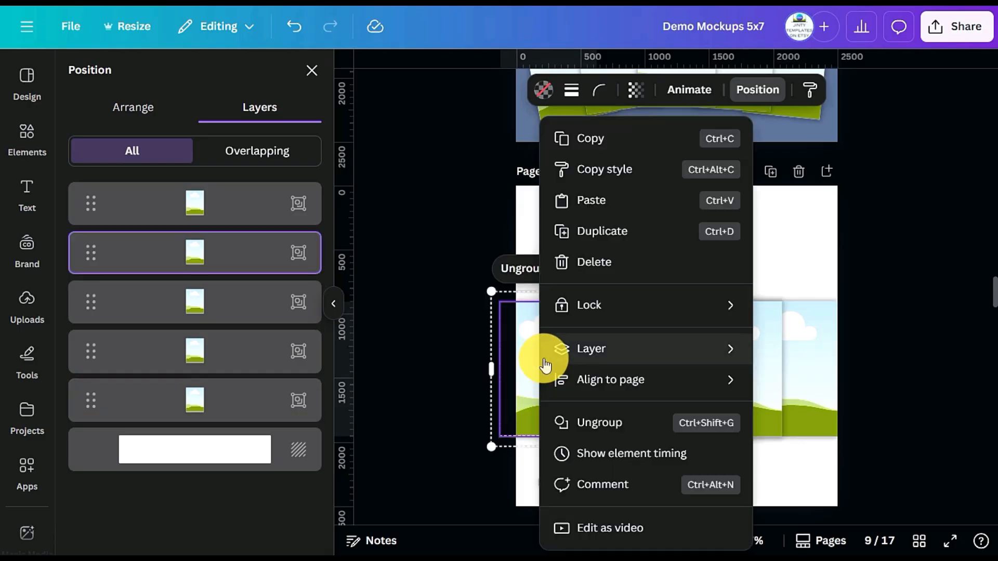
pyautogui.moveTo(720, 345)
pyautogui.click(832, 446)
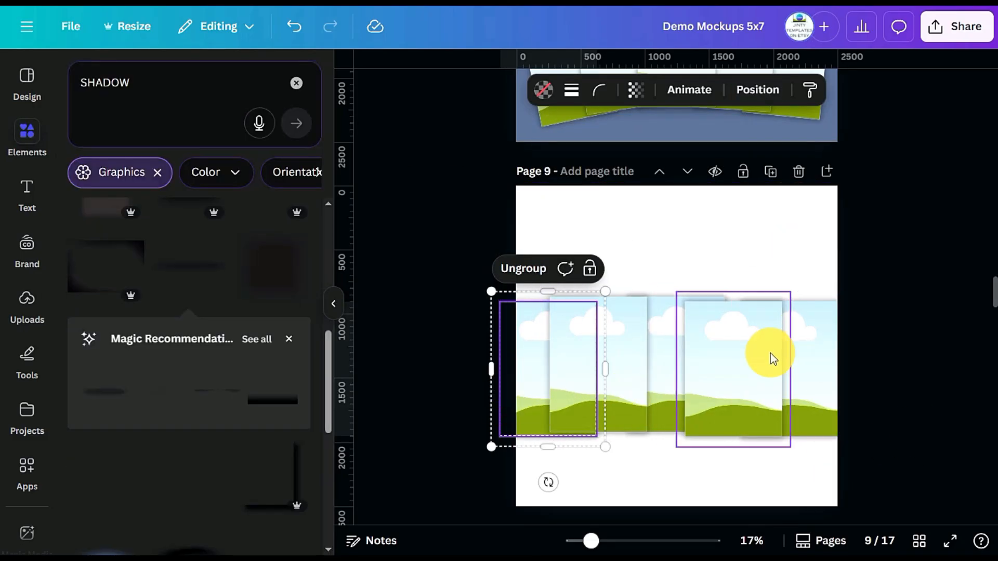
# Bring the middle mockup of the row on page 9 to the front
pyautogui.click(667, 367)
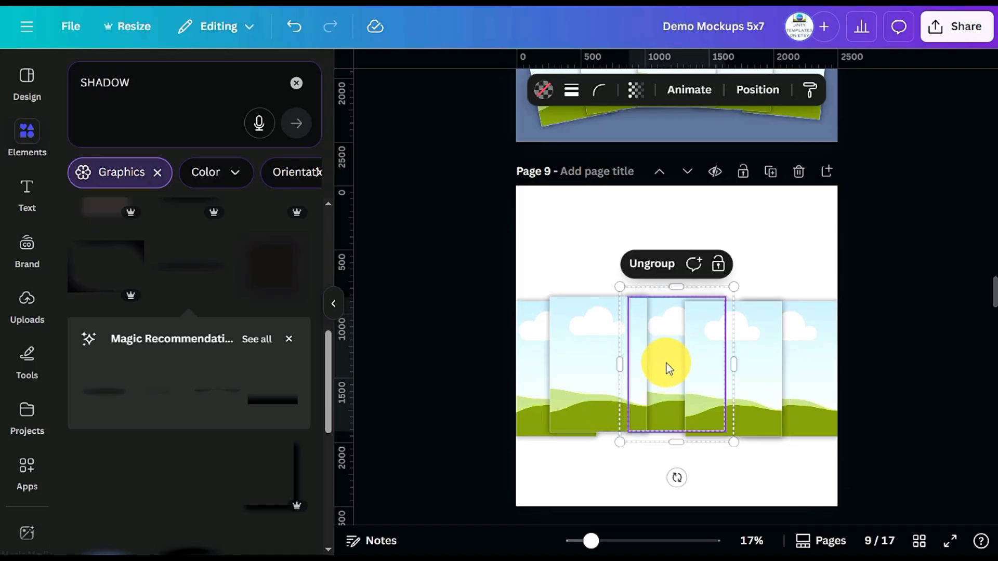
pyautogui.rightClick(669, 368)
pyautogui.moveTo(703, 362)
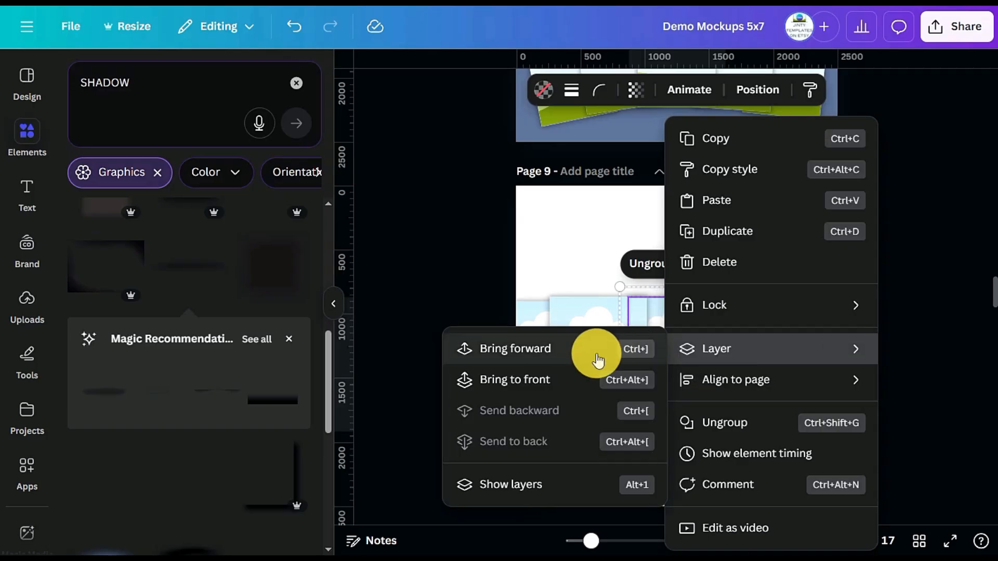
pyautogui.click(522, 378)
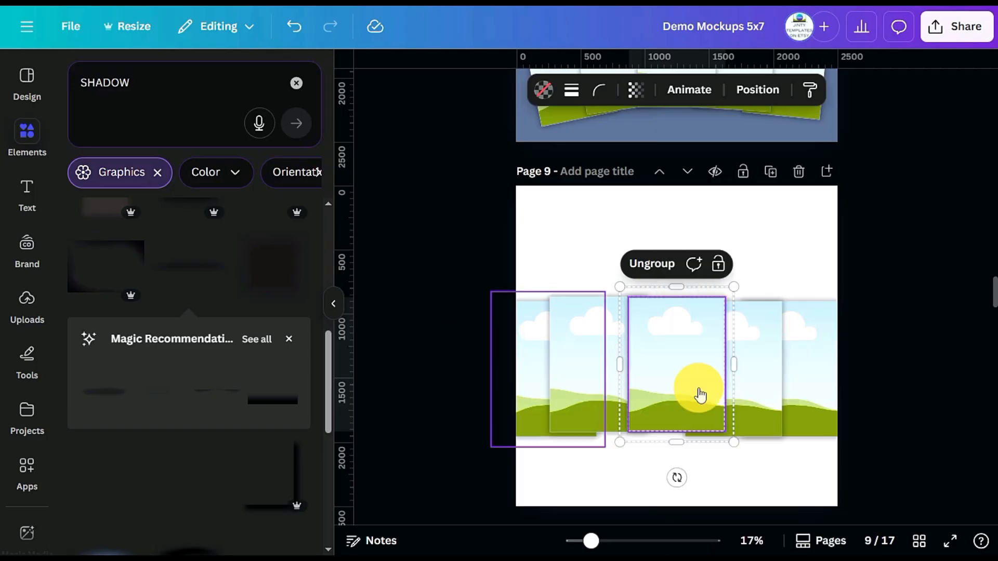
pyautogui.click(935, 366)
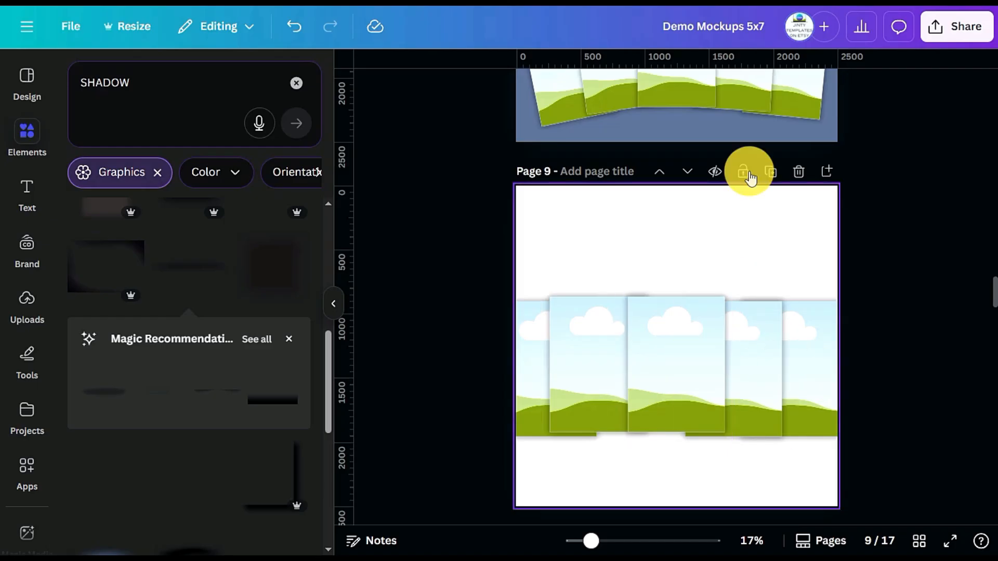
# Rotate page 9's rightmost mockup 12° clockwise and tilt the leftmost one by a similar angle counterclockwise
pyautogui.scroll(2, 713, 207)
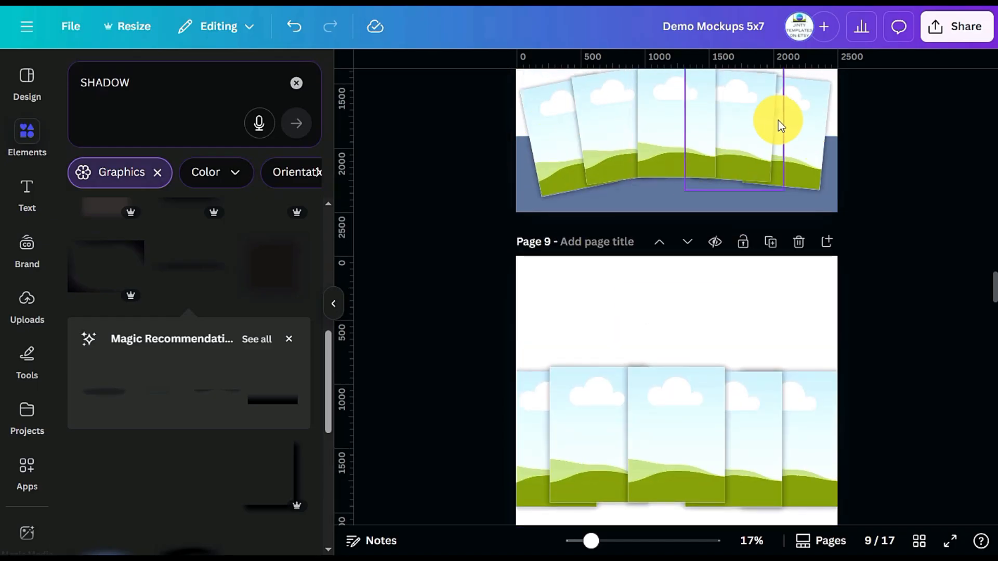
pyautogui.scroll(-4, 802, 283)
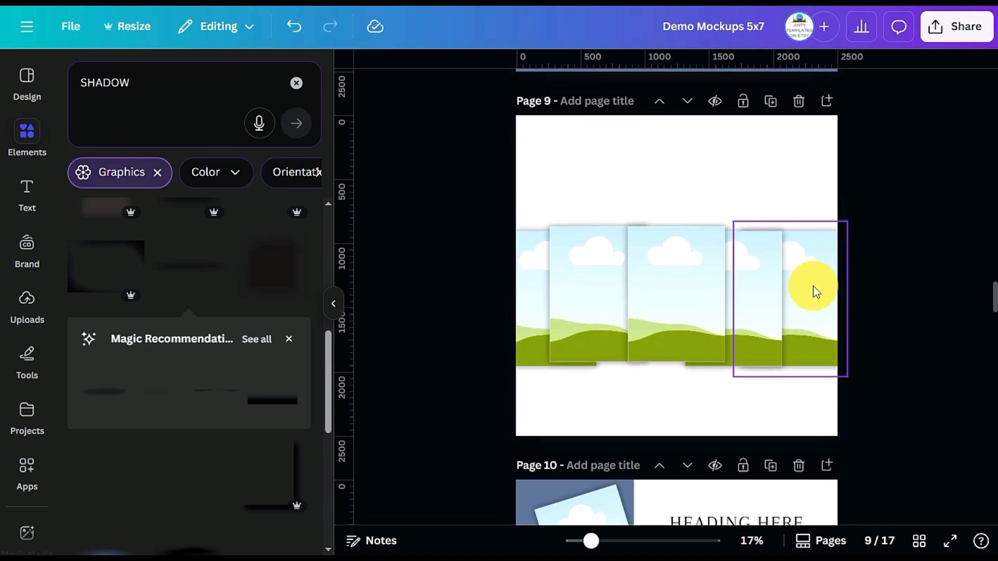
pyautogui.click(818, 316)
pyautogui.moveTo(791, 411); pyautogui.dragTo(766, 415)
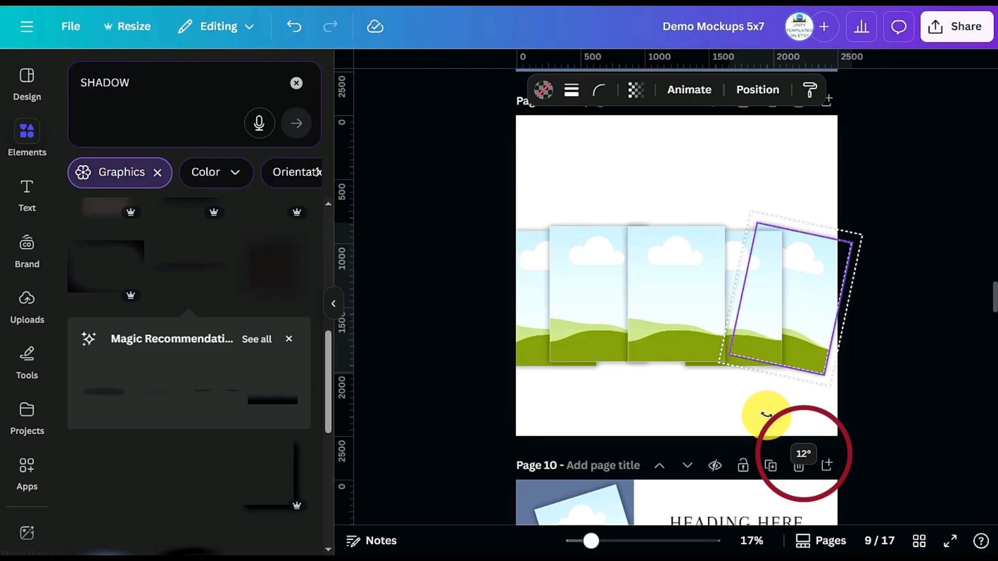
pyautogui.moveTo(766, 416); pyautogui.dragTo(766, 416)
pyautogui.click(507, 313)
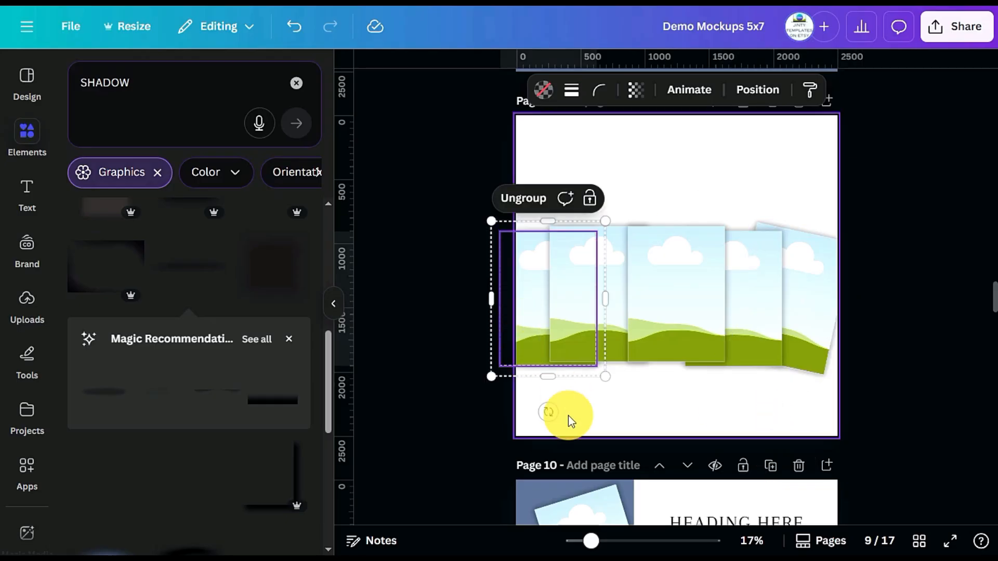
pyautogui.moveTo(544, 409); pyautogui.dragTo(570, 408)
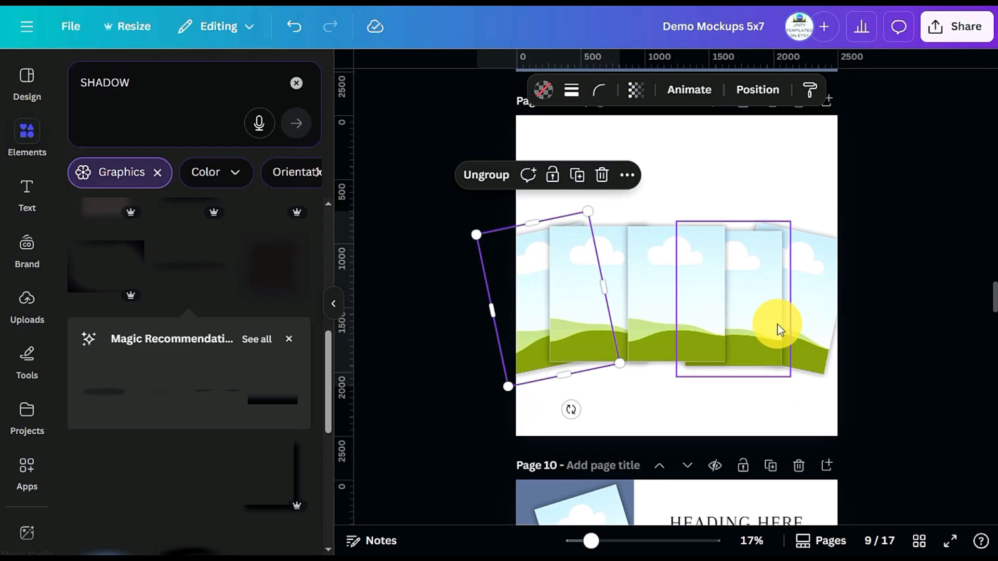
# Tilt the second and fourth mockups on page 9 slightly outward and raise the middle one to complete the fan
pyautogui.click(769, 300)
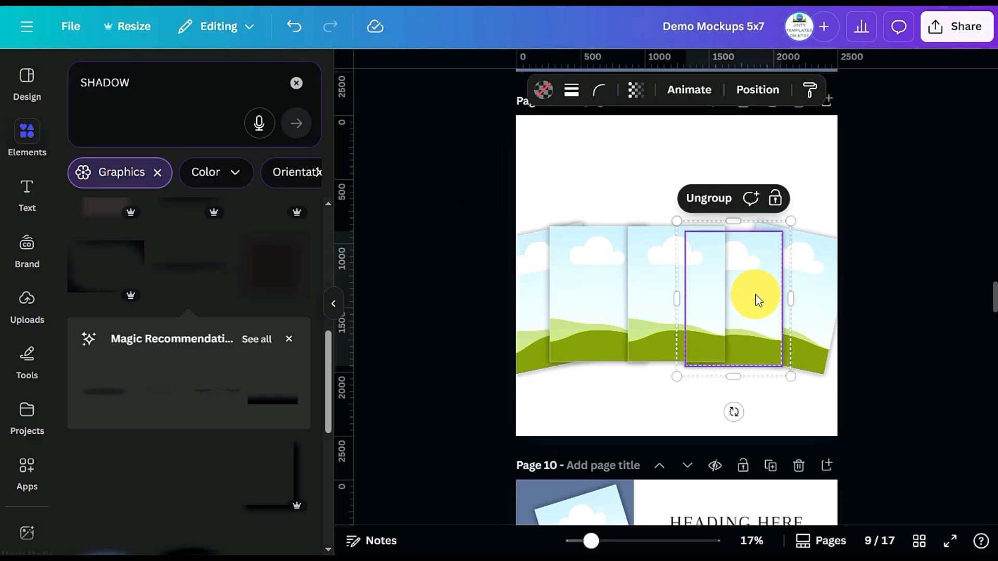
pyautogui.moveTo(754, 295); pyautogui.dragTo(754, 290)
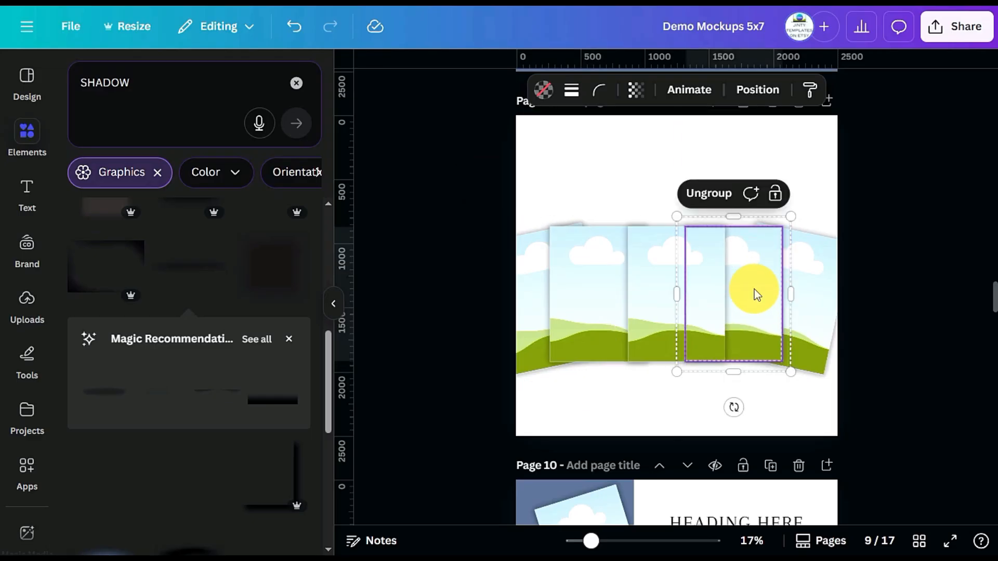
pyautogui.moveTo(733, 407)
pyautogui.mouseDown()
pyautogui.moveTo(706, 419)
pyautogui.moveTo(718, 416)
pyautogui.mouseUp()
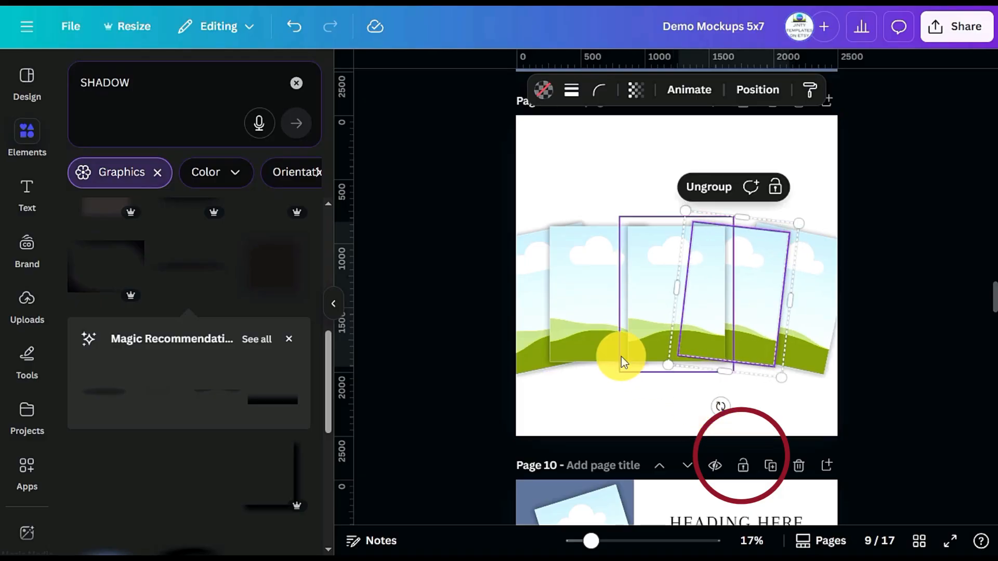
pyautogui.click(572, 329)
pyautogui.moveTo(594, 412); pyautogui.dragTo(606, 414)
pyautogui.click(667, 284)
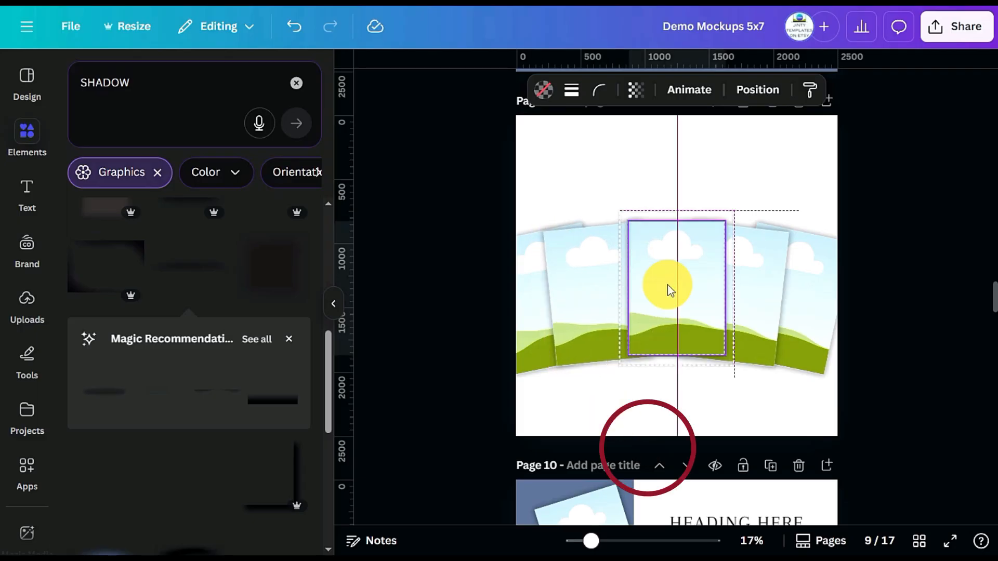
# Shrink the five-mockup fan to fit the page width, group it and place it in the lower half of page 9
pyautogui.moveTo(940, 307); pyautogui.dragTo(534, 360)
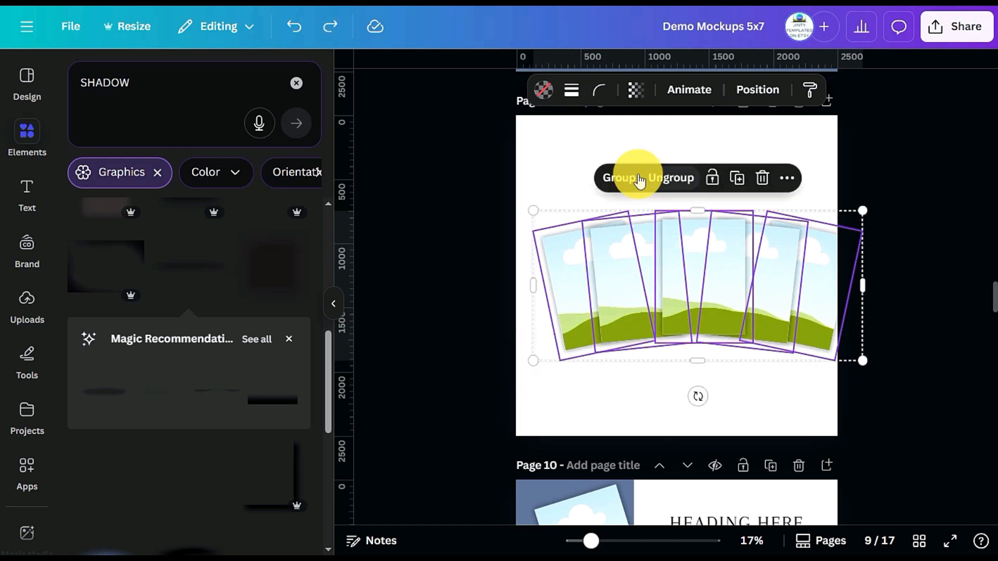
pyautogui.click(624, 196)
pyautogui.moveTo(693, 254); pyautogui.dragTo(684, 300)
pyautogui.click(869, 346)
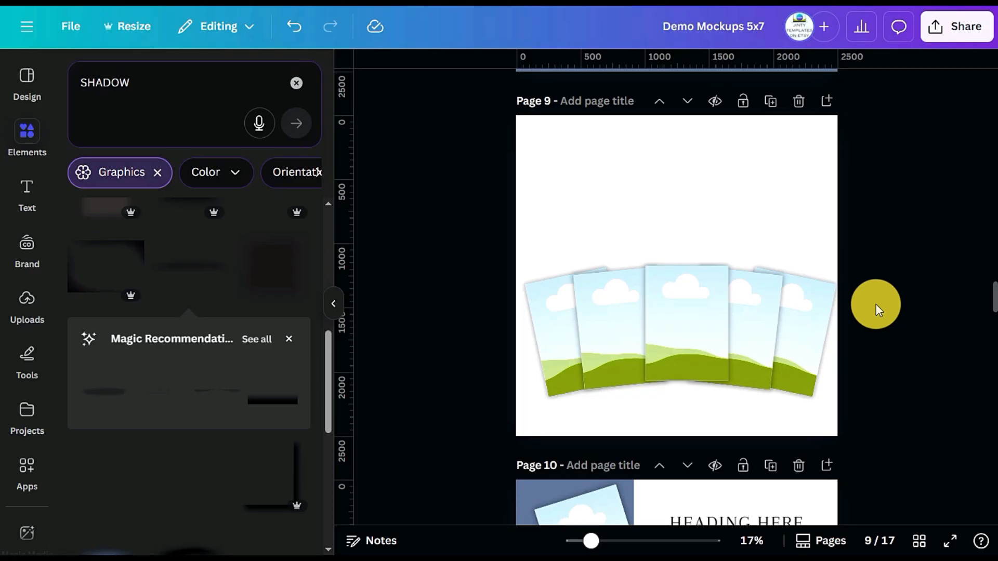
# Ungroup the fan on page 9 and delete its two outermost mockups with their shadows
pyautogui.scroll(5, 876, 304)
pyautogui.scroll(-5, 876, 305)
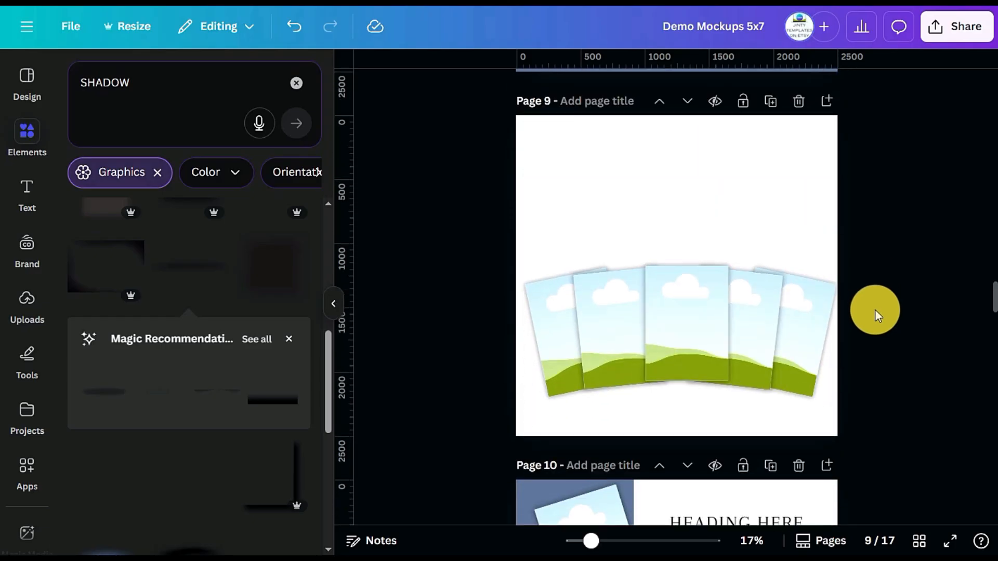
pyautogui.click(810, 325)
pyautogui.click(762, 229)
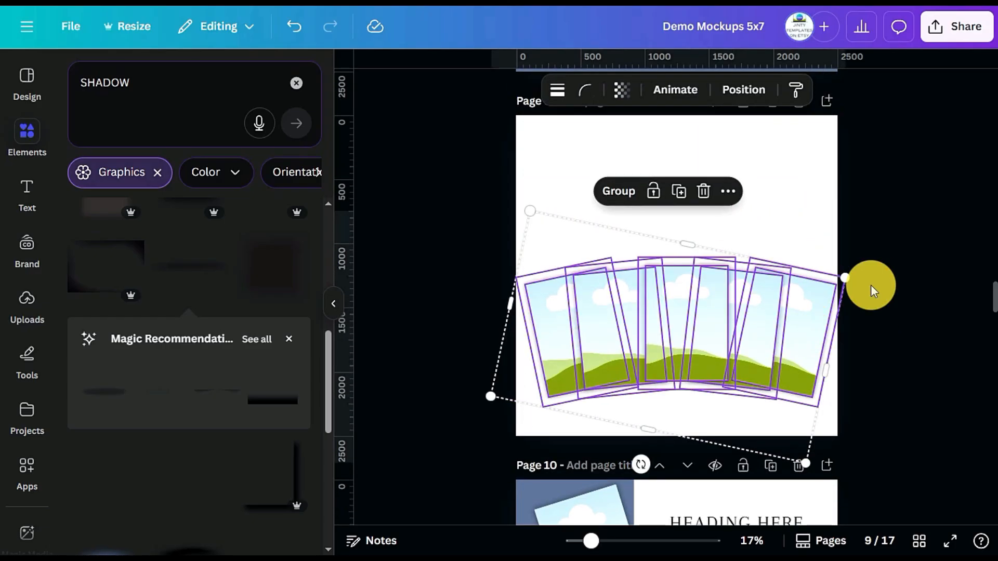
pyautogui.click(908, 332)
pyautogui.click(810, 331)
pyautogui.moveTo(810, 331); pyautogui.dragTo(557, 338)
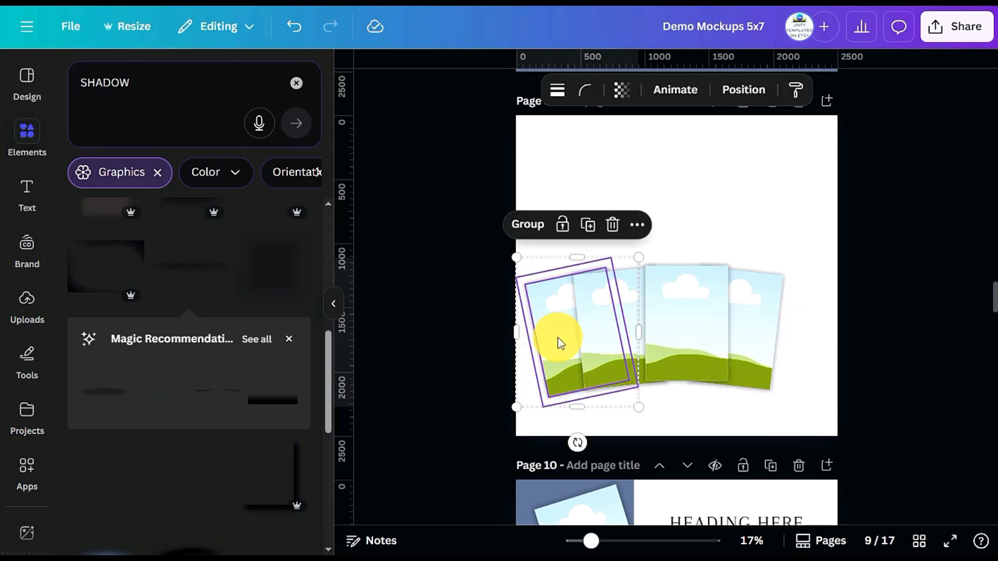
pyautogui.press('Delete')
# Enlarge the remaining three fanned mockups to nearly the width of page 9 and centre them on the page
pyautogui.moveTo(853, 341); pyautogui.dragTo(536, 331)
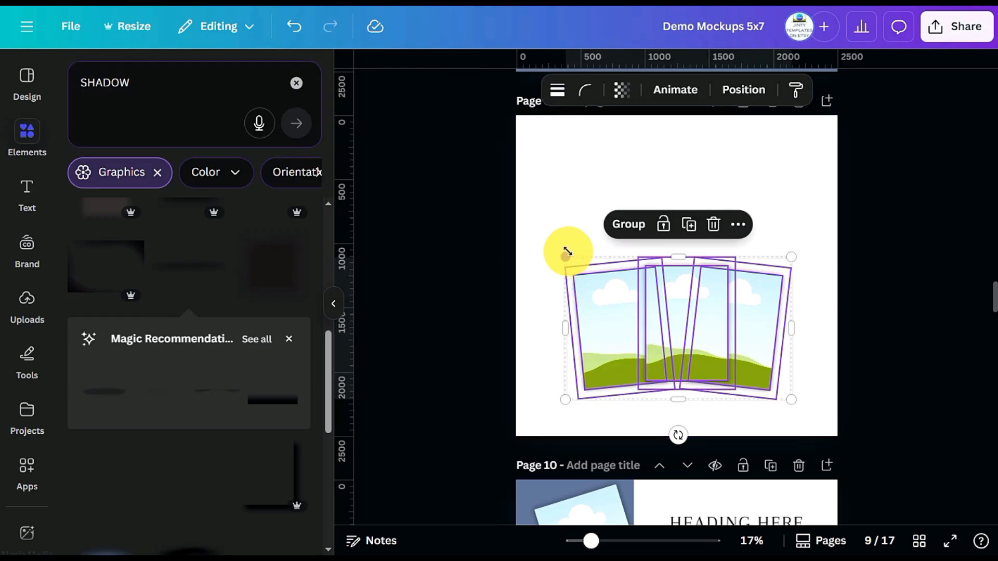
pyautogui.moveTo(567, 249); pyautogui.dragTo(481, 195)
pyautogui.moveTo(647, 283); pyautogui.dragTo(698, 274)
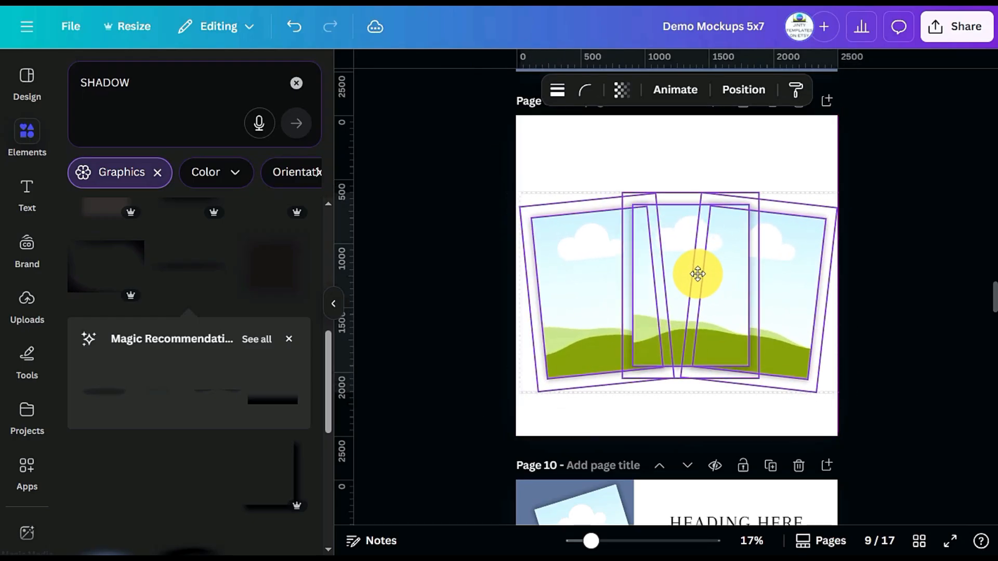
pyautogui.click(919, 376)
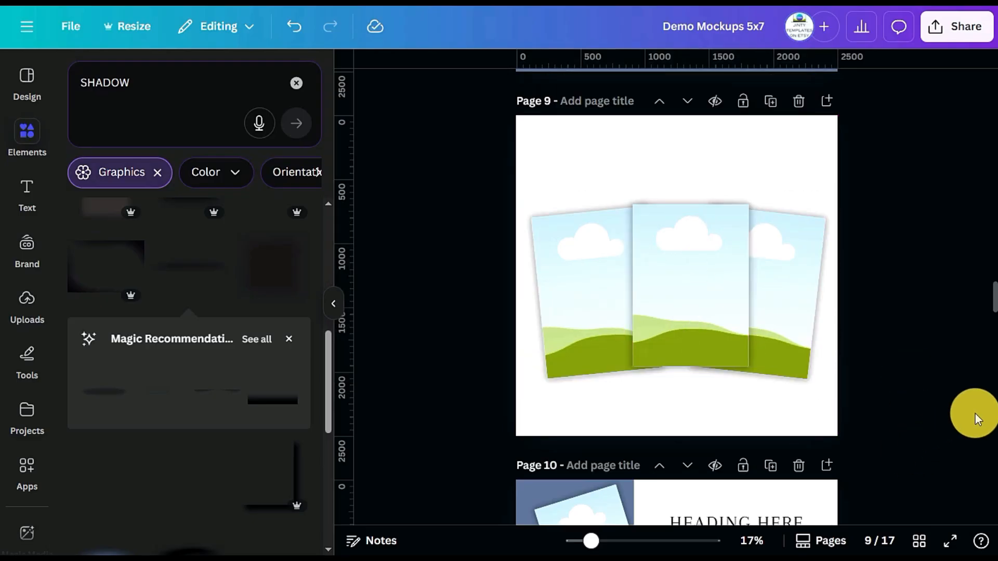
# Add a blank page after page 11, the page with the staggered mockup grid
pyautogui.scroll(-5, 931, 368)
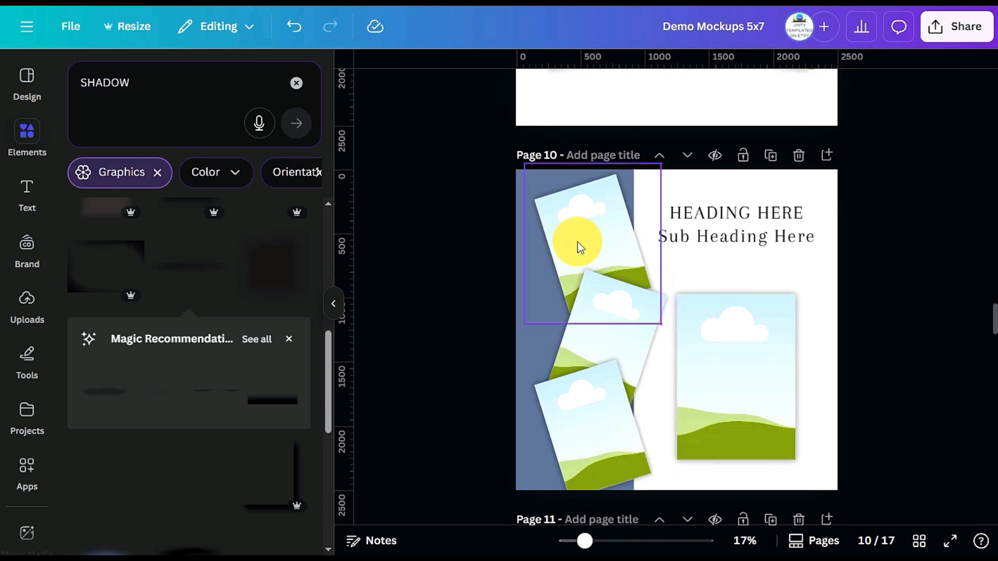
pyautogui.scroll(-2, 772, 301)
pyautogui.scroll(-3, 771, 301)
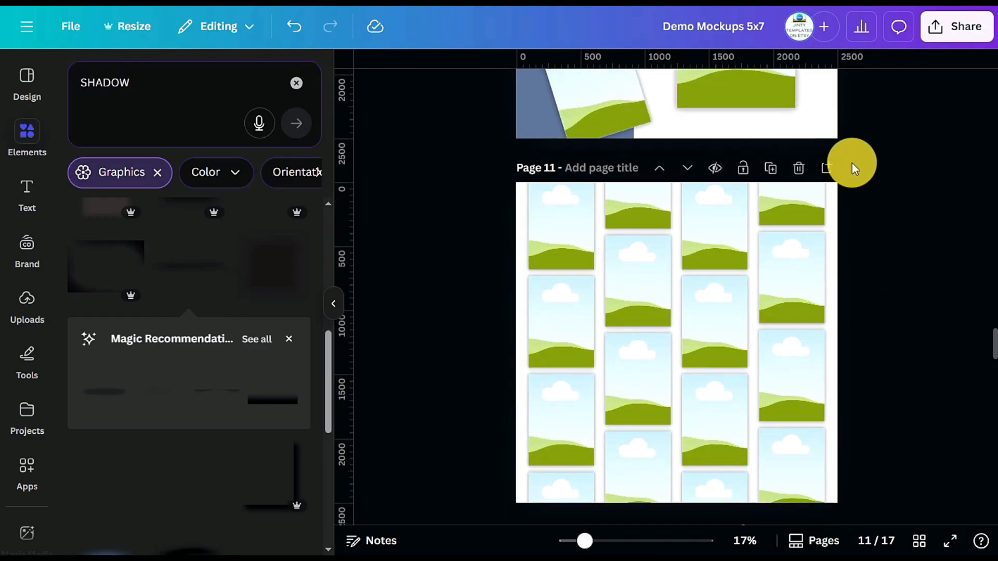
pyautogui.click(827, 168)
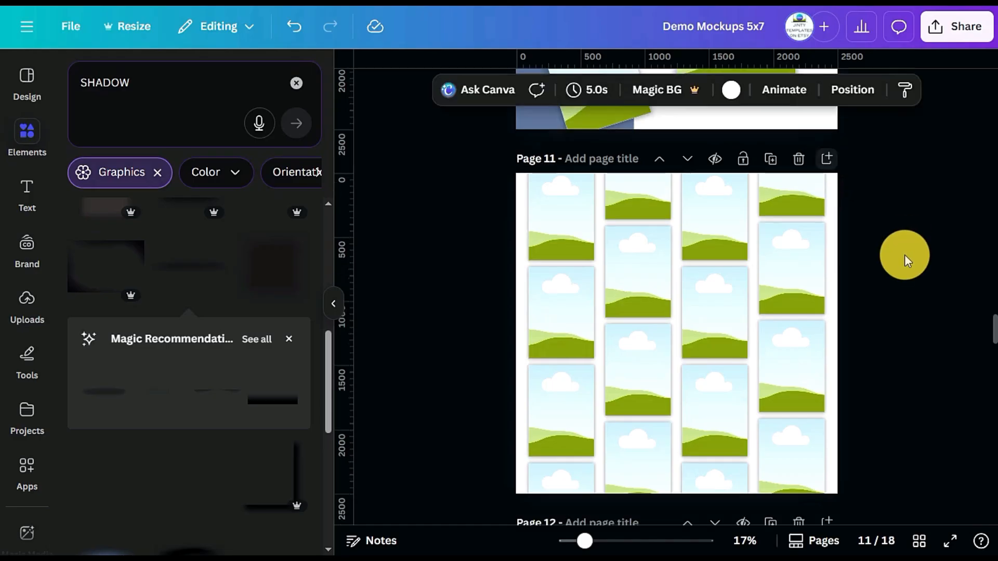
# Copy the large upright mockup from page 10 onto the blank page 12
pyautogui.scroll(9, 902, 283)
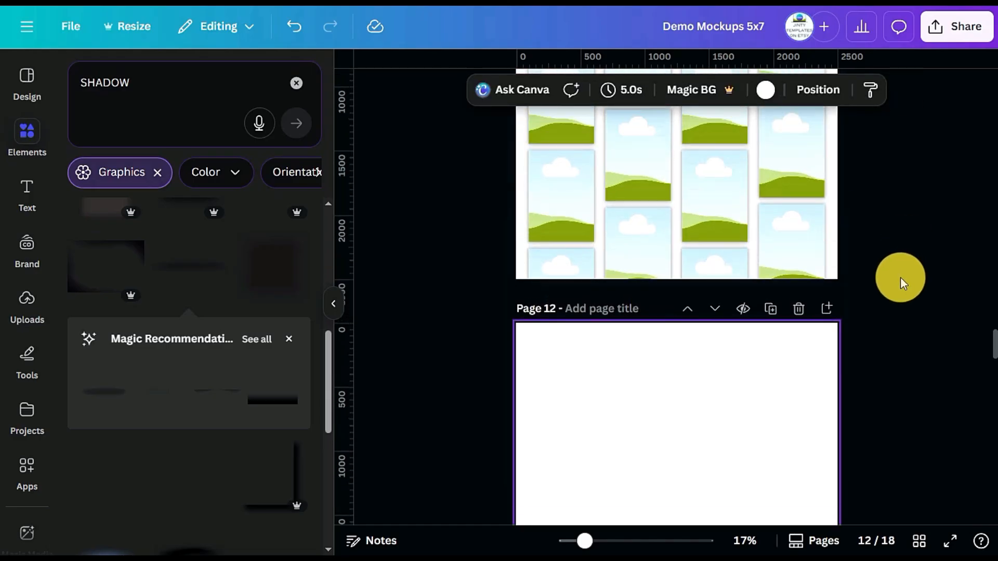
pyautogui.scroll(-1, 893, 303)
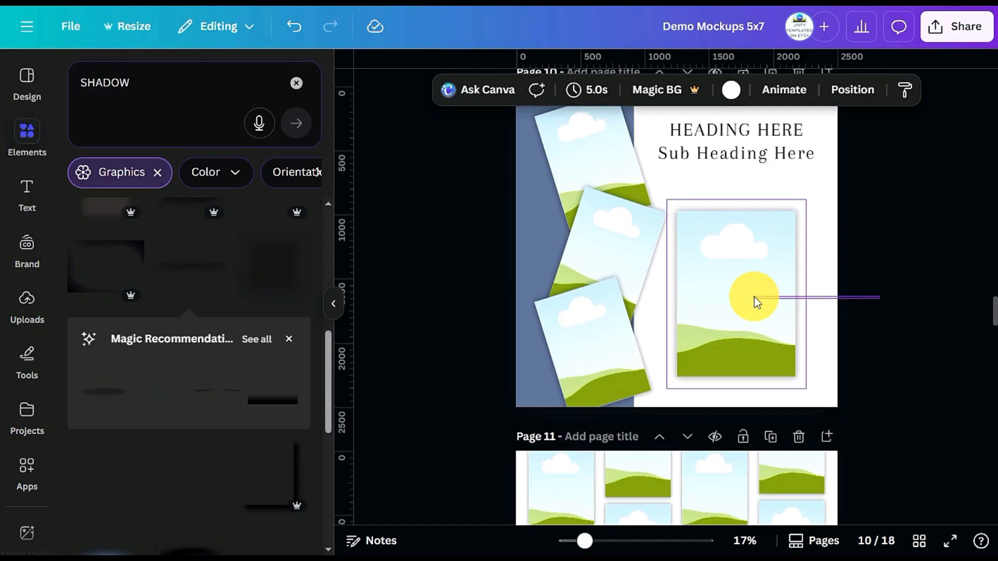
pyautogui.click(737, 317)
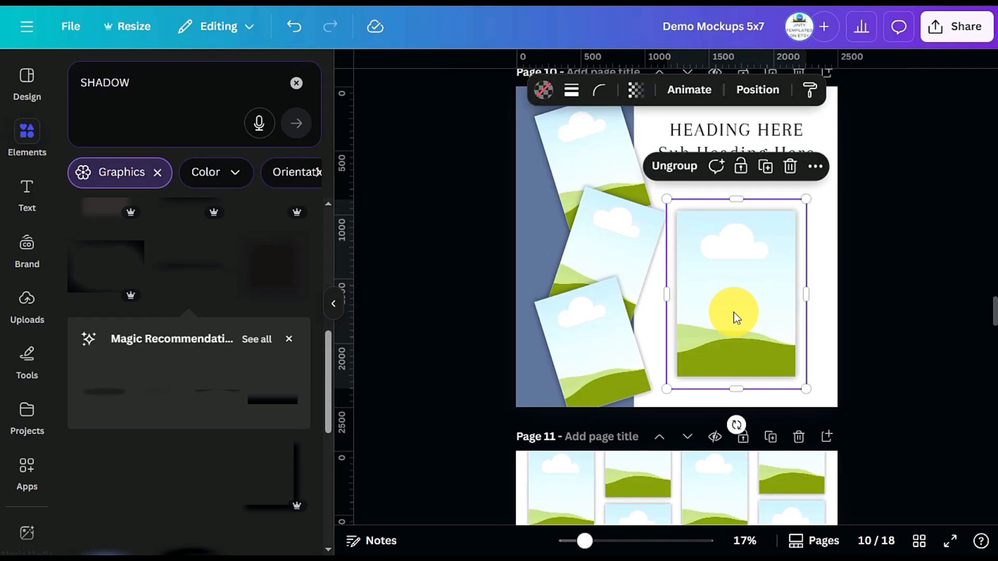
pyautogui.scroll(-9, 749, 330)
pyautogui.click(711, 289)
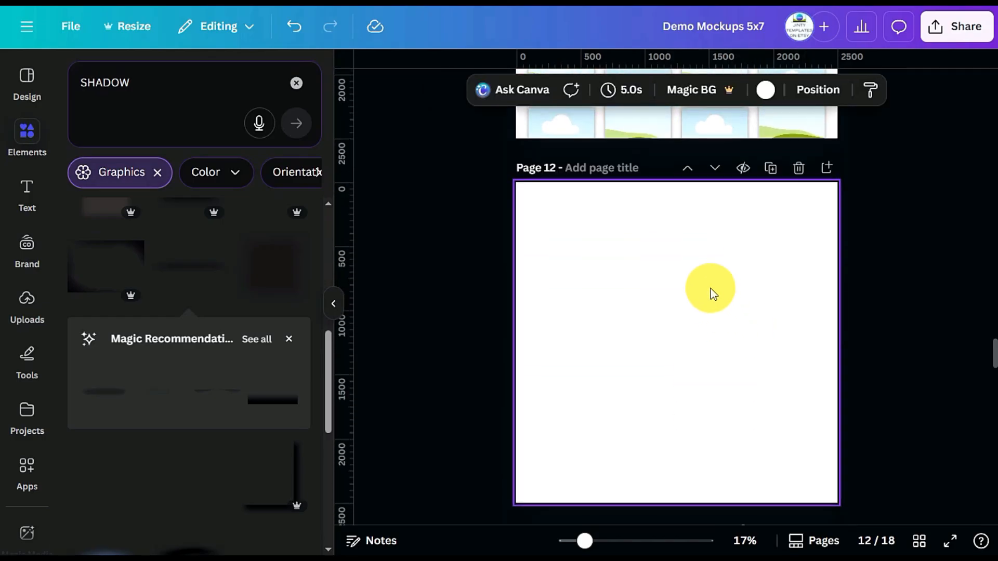
pyautogui.hotkey('ctrl', 'v')
# Shrink the mockup on page 12, place it near the page's upper edge and stack two duplicates evenly below it
pyautogui.moveTo(807, 487); pyautogui.dragTo(729, 390)
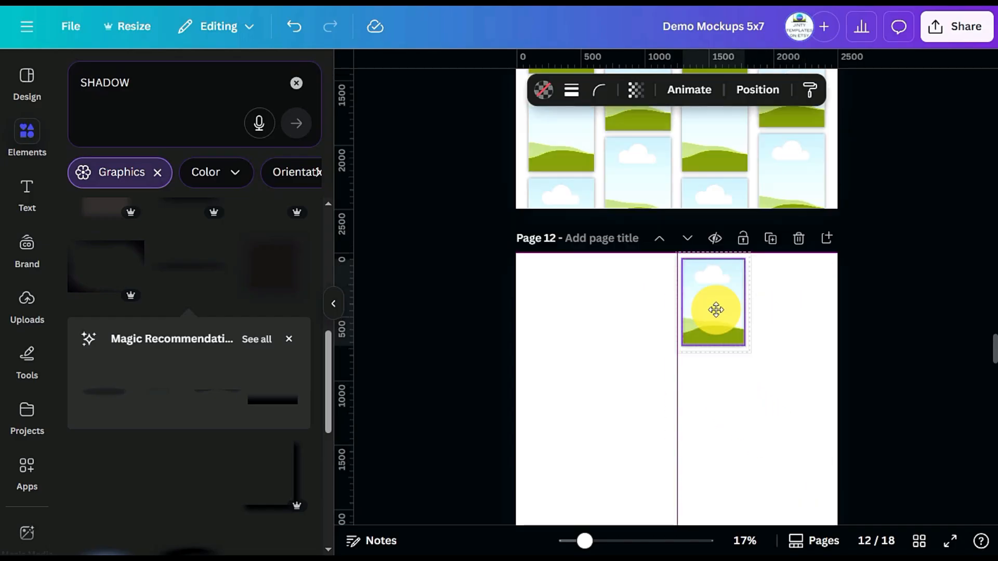
pyautogui.moveTo(715, 310); pyautogui.dragTo(710, 395)
pyautogui.scroll(-2, 832, 348)
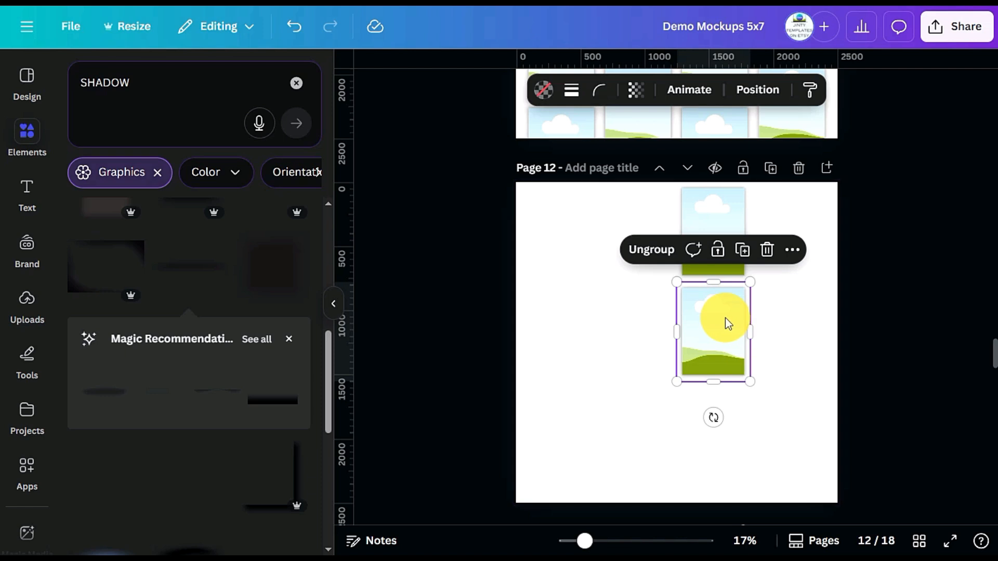
pyautogui.moveTo(725, 318); pyautogui.dragTo(721, 423)
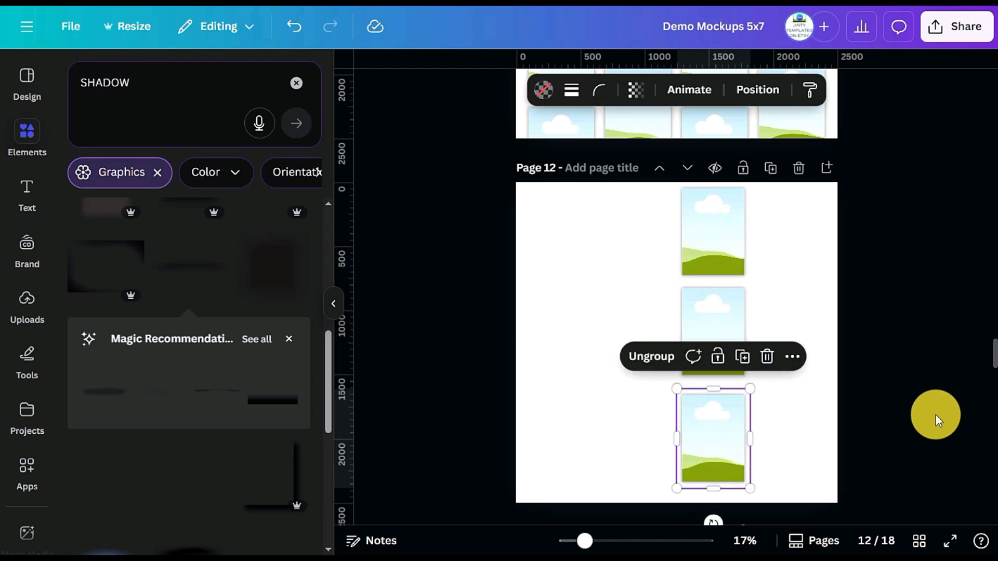
# Group the three stacked mockups on page 12 and centre the column on the page
pyautogui.click(897, 401)
pyautogui.moveTo(875, 454); pyautogui.dragTo(673, 251)
pyautogui.click(631, 152)
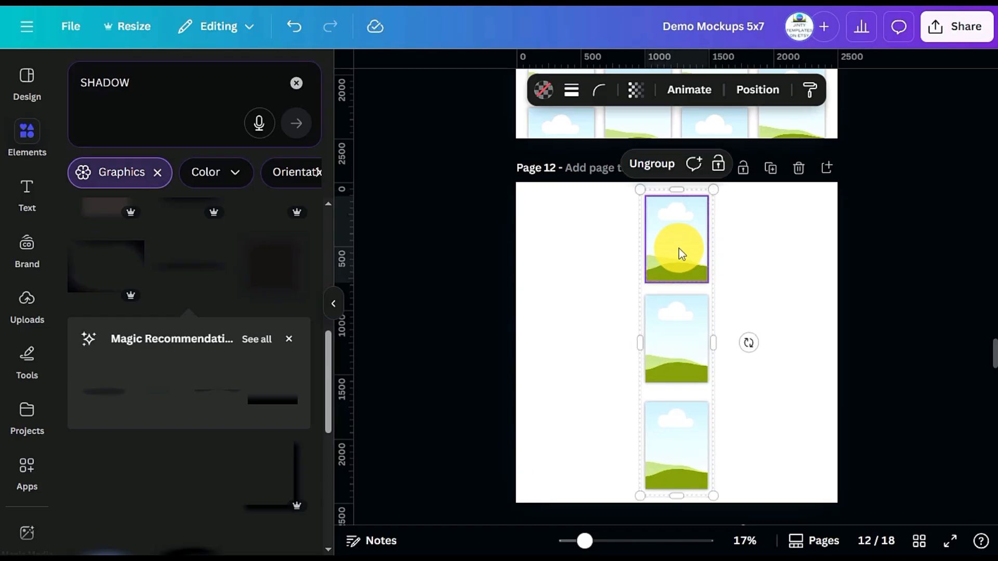
# Place a duplicate of the grouped mockup column beside the centre column on page 12, offset lower so it runs off the page's lower edge
pyautogui.moveTo(681, 248); pyautogui.dragTo(758, 309)
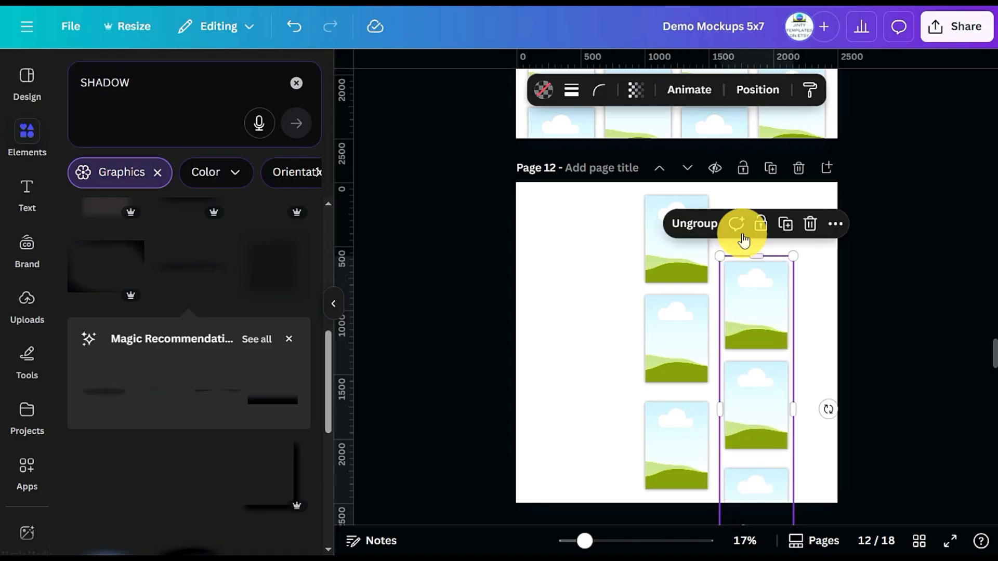
pyautogui.click(890, 244)
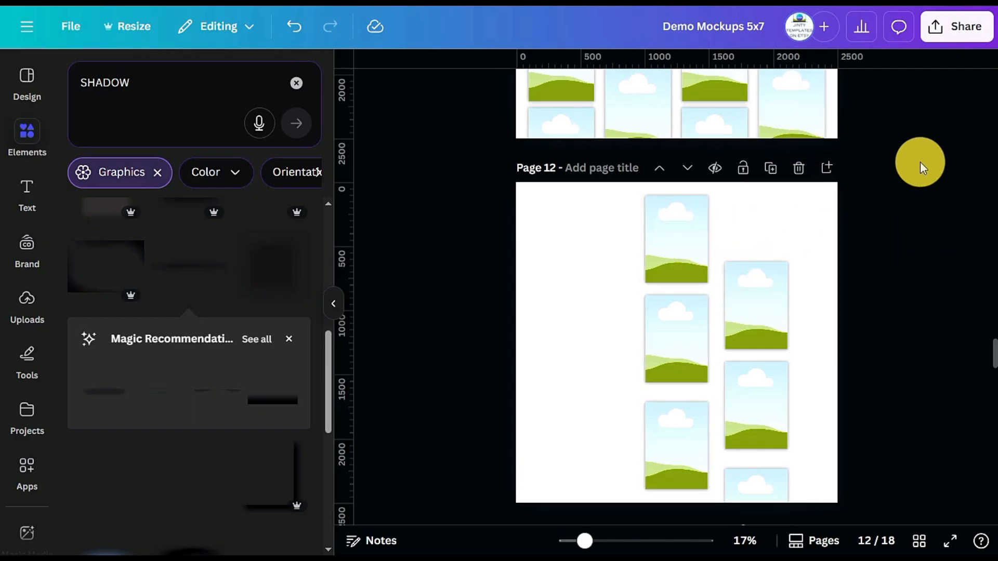
# Copy the large upright mockup from page 10 onto page 12 and move it above the offset column, aligned with the column's left edge
pyautogui.scroll(10, 921, 162)
pyautogui.click(735, 263)
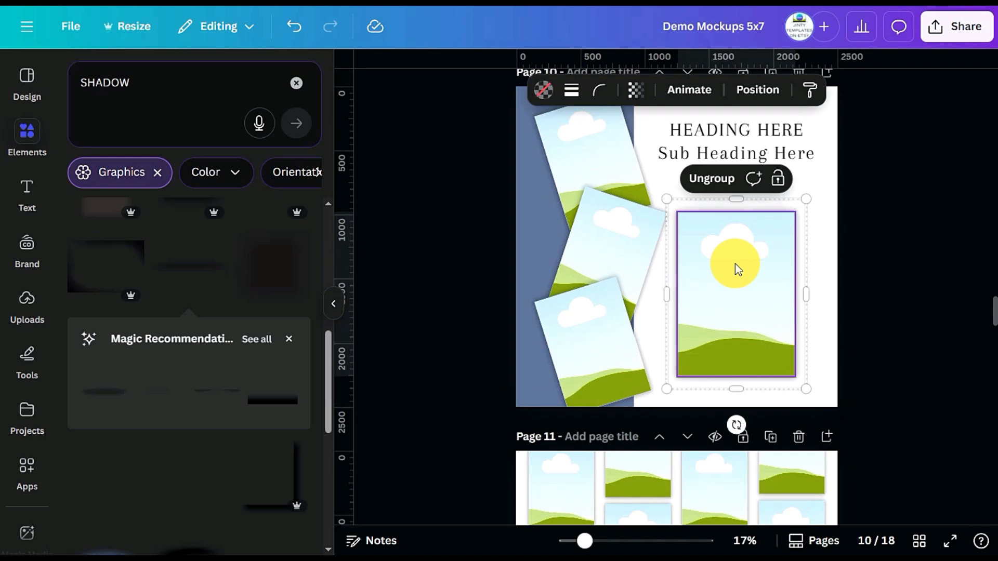
pyautogui.scroll(-8, 915, 355)
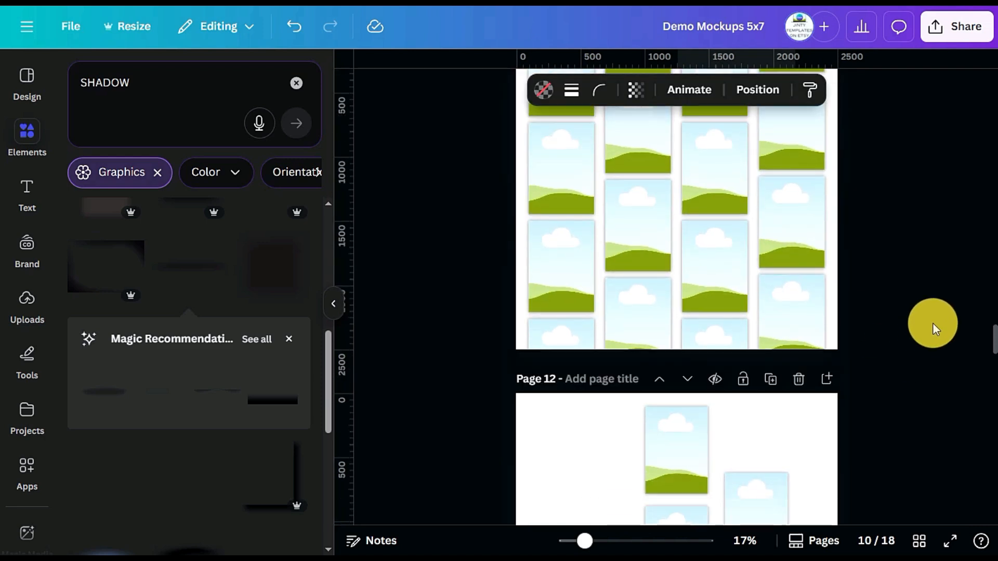
pyautogui.scroll(-5, 938, 323)
pyautogui.click(799, 227)
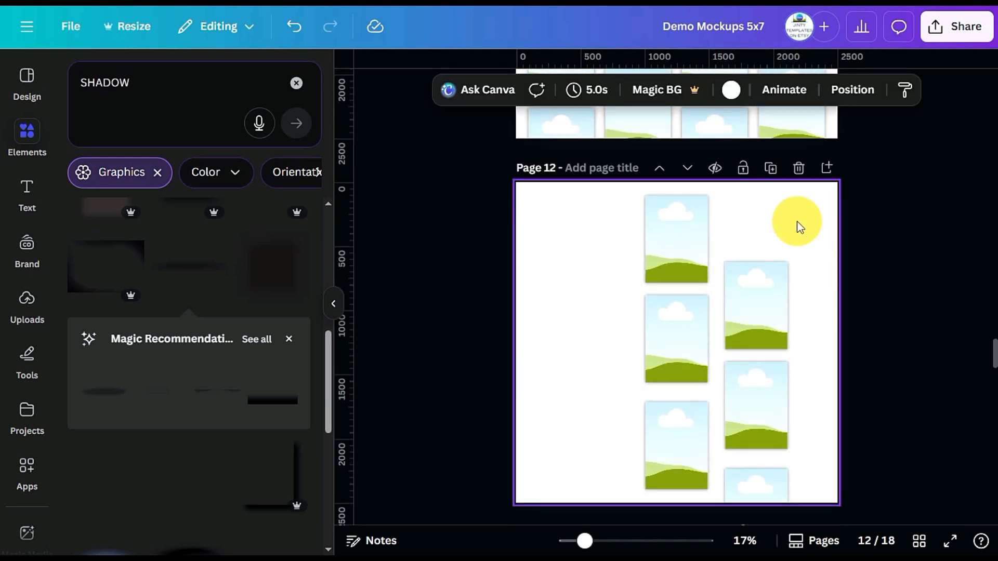
pyautogui.hotkey('ctrl', 'v')
pyautogui.moveTo(715, 397); pyautogui.dragTo(766, 173)
pyautogui.scroll(1, 908, 198)
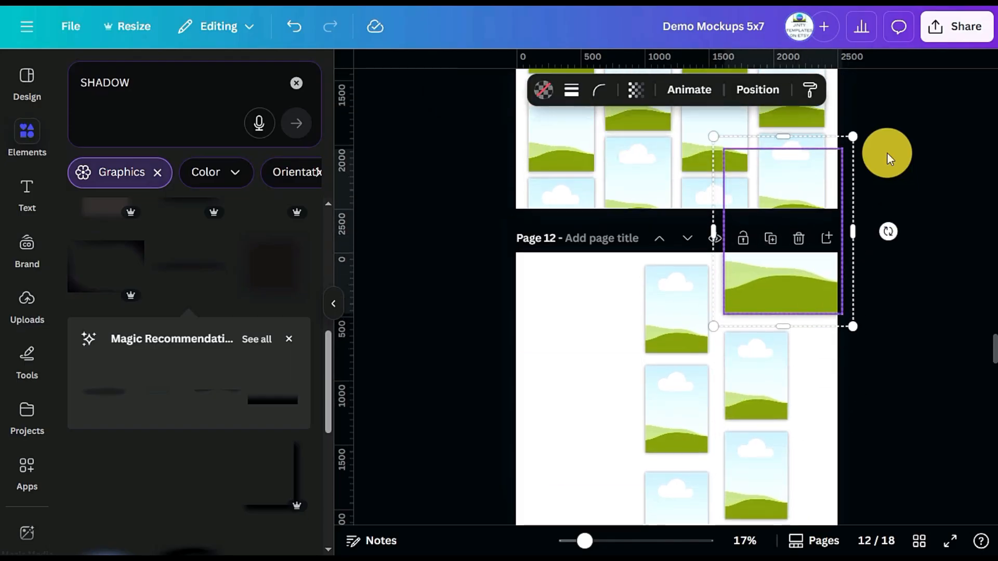
# Fit a matching small mockup above the offset column on page 12 and group it with the column's other mockups
pyautogui.press('Delete')
pyautogui.scroll(-2, 879, 364)
pyautogui.moveTo(874, 427); pyautogui.dragTo(742, 150)
pyautogui.click(679, 107)
pyautogui.scroll(3, 884, 266)
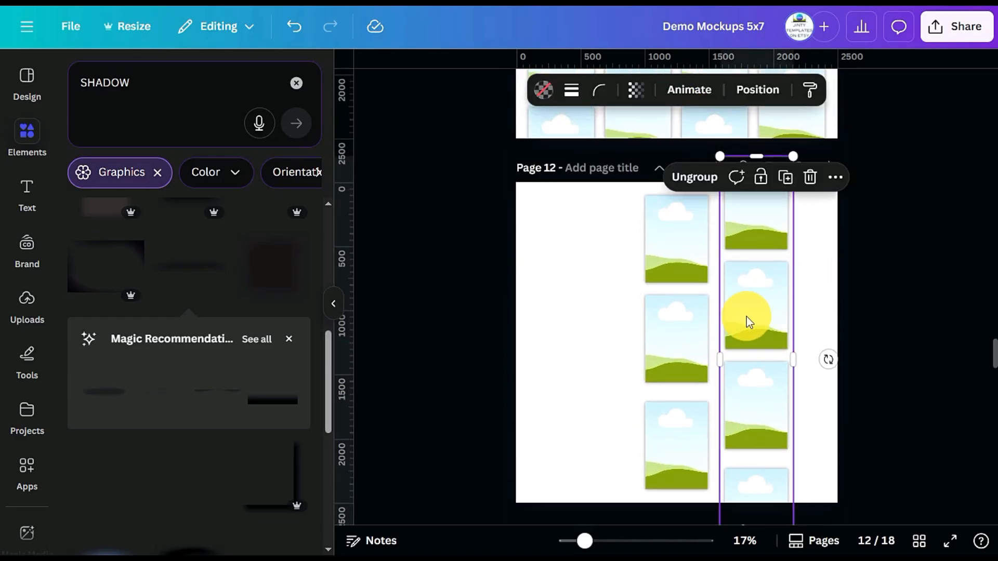
# Fill the width of page 12 with duplicated mockup columns, making five staggered columns with the outer two cropped by the page edges
pyautogui.moveTo(747, 317); pyautogui.dragTo(853, 336)
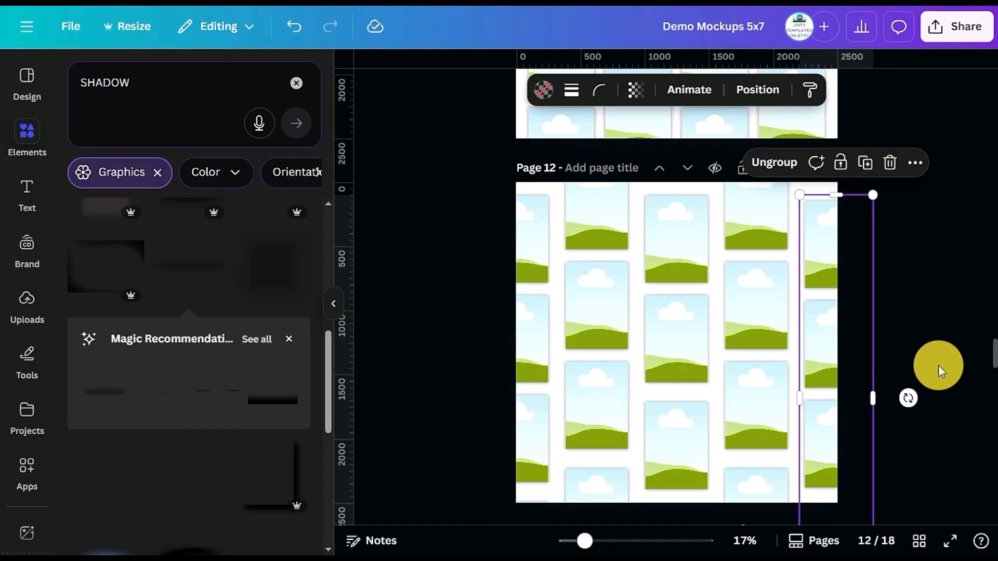
pyautogui.click(938, 365)
# Duplicate page 12, the page with five staggered mockup columns
pyautogui.scroll(5, 983, 304)
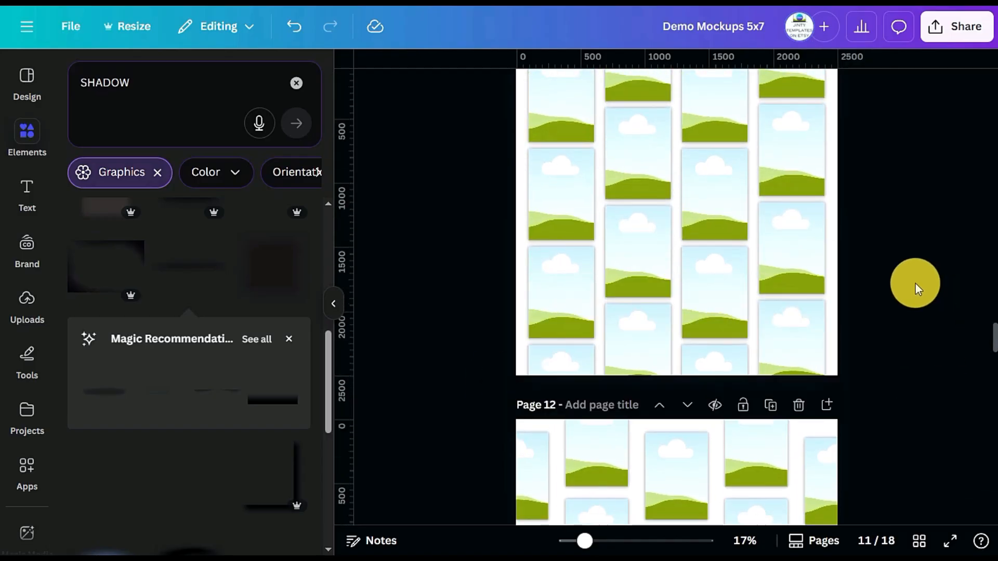
pyautogui.scroll(-10, 980, 274)
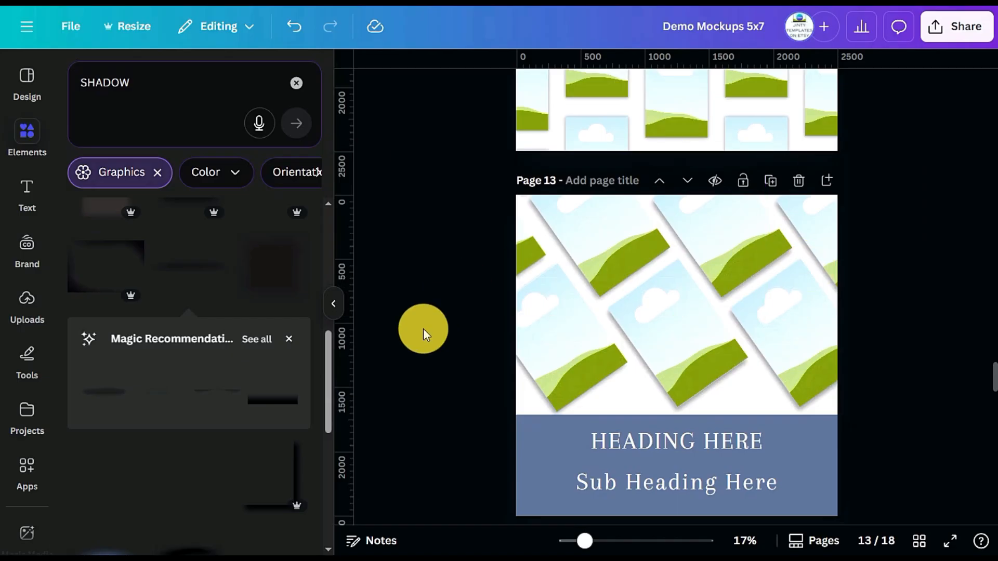
pyautogui.scroll(4, 924, 243)
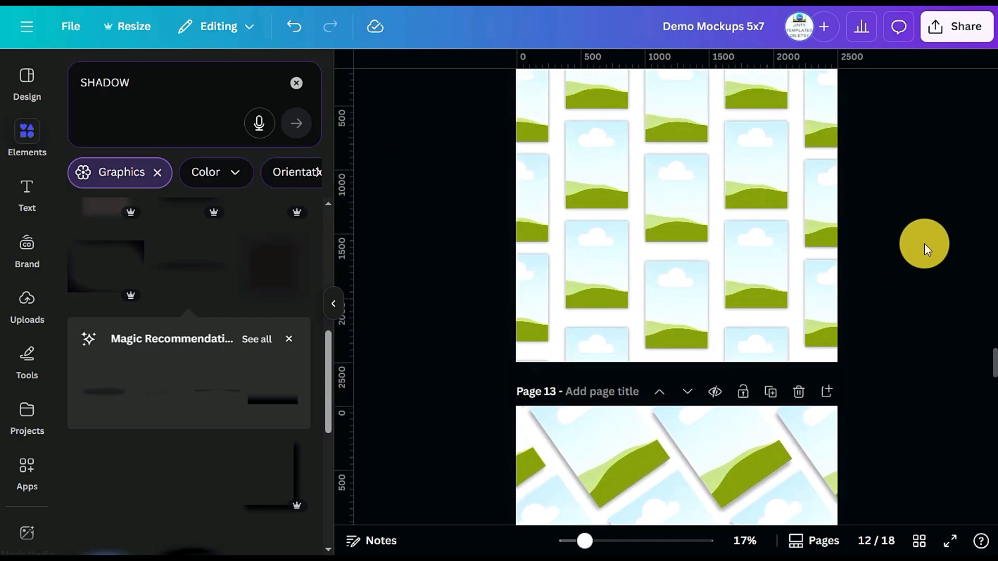
pyautogui.scroll(3, 924, 243)
pyautogui.click(771, 168)
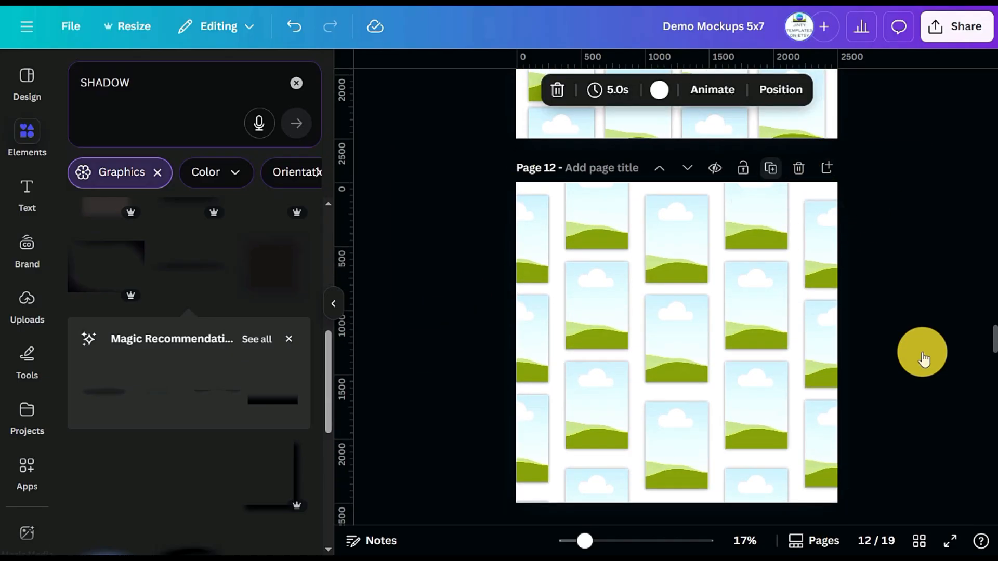
pyautogui.scroll(-3, 898, 358)
pyautogui.scroll(3, 899, 383)
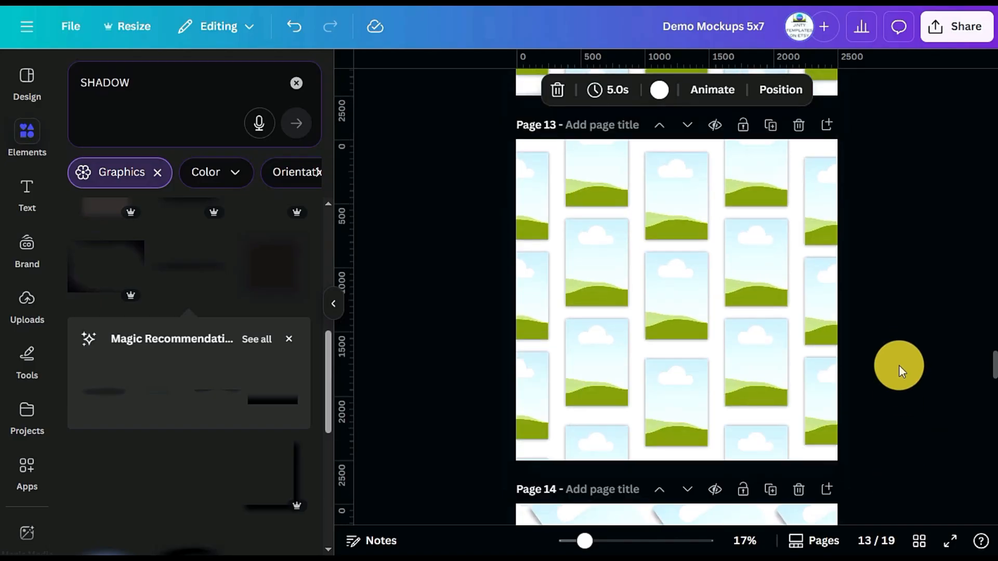
# Rotate all five mockup columns on page 13 together to about -27° and position them over the page as one group
pyautogui.moveTo(932, 493); pyautogui.dragTo(438, 191)
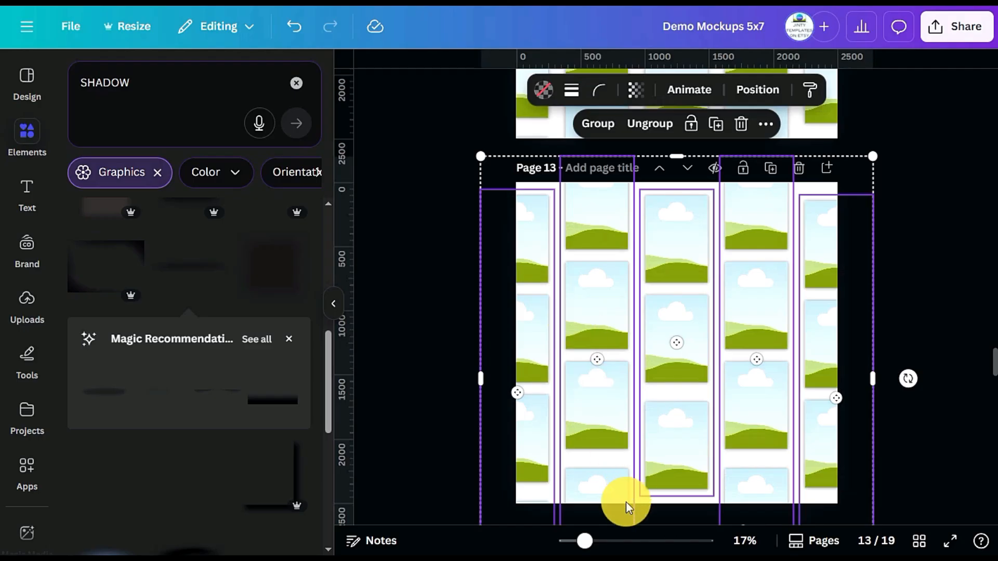
pyautogui.moveTo(908, 379); pyautogui.dragTo(909, 262)
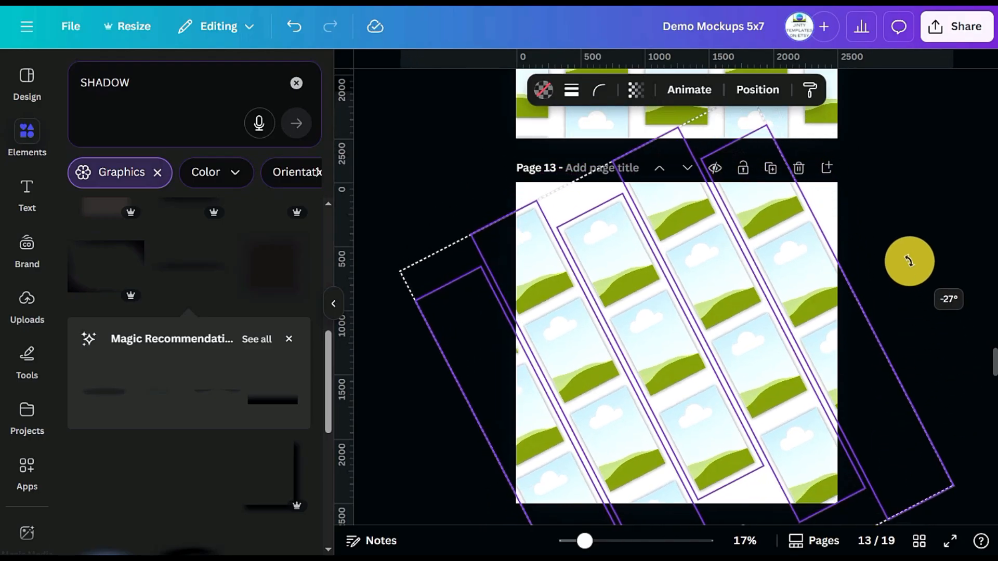
pyautogui.click(766, 380)
pyautogui.moveTo(765, 378); pyautogui.dragTo(771, 339)
pyautogui.hotkey('ctrl', 'z')
pyautogui.hotkey('ctrl', 'g')
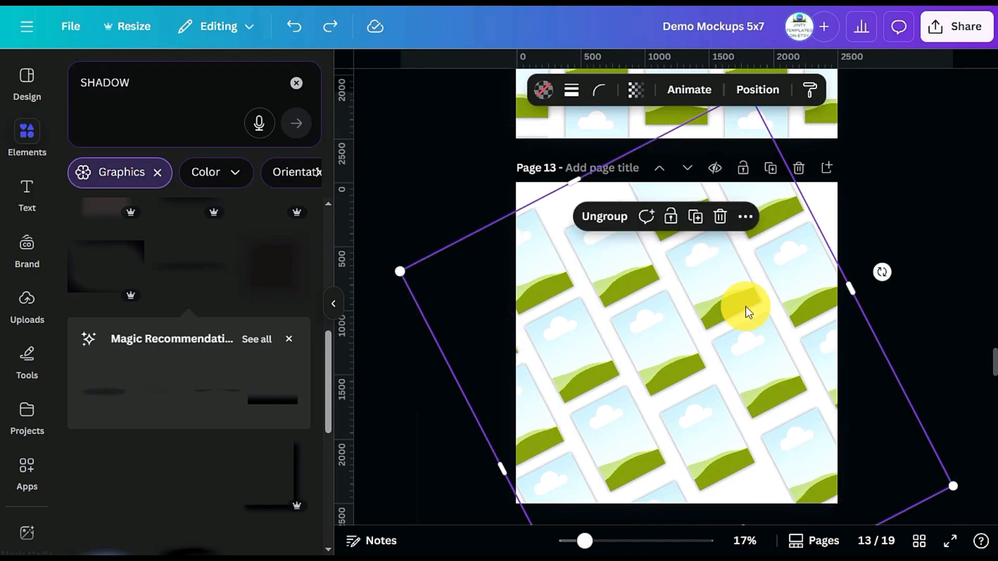
pyautogui.click(740, 339)
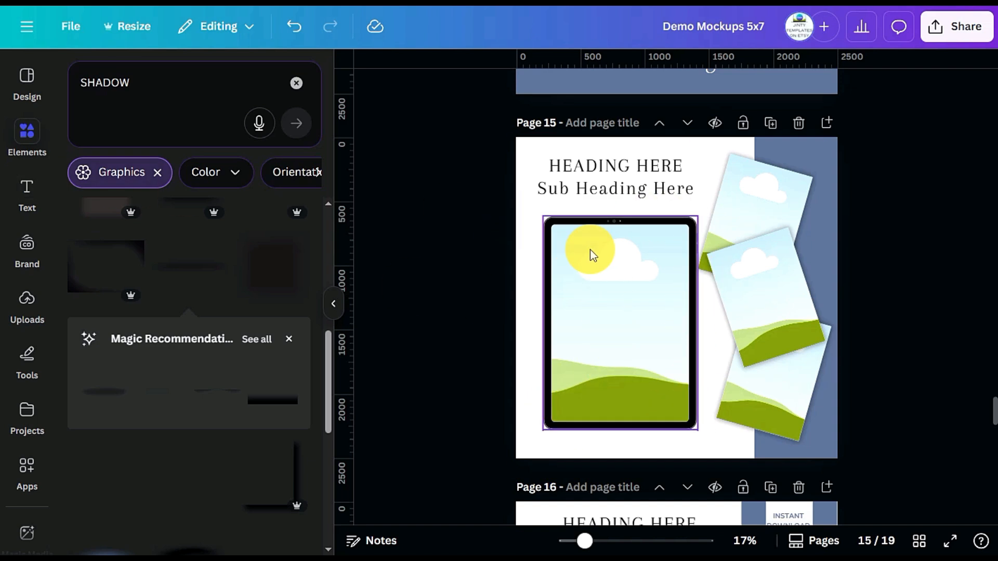
# Search the frame elements for "tablet frame" and look through the upright tablet frames for one like the tablet on page 15
pyautogui.click(27, 143)
pyautogui.click(111, 84)
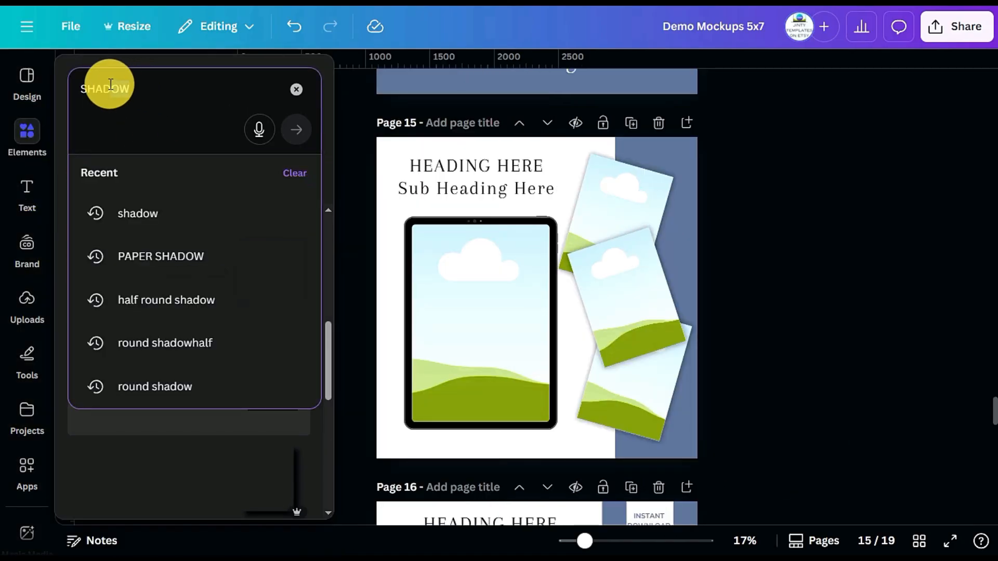
pyautogui.press('BackSpace')
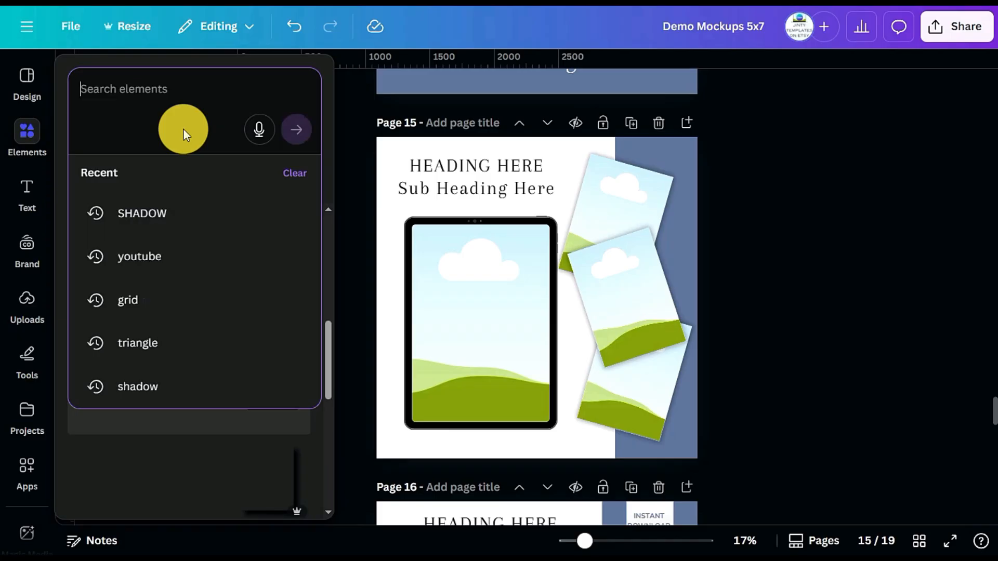
pyautogui.press('Return')
pyautogui.click(166, 93)
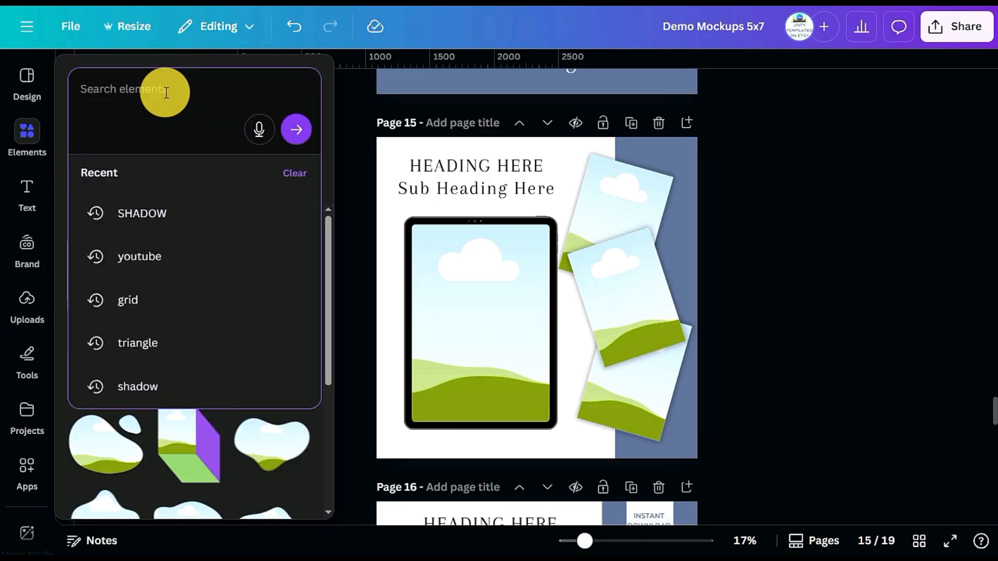
pyautogui.write('T')
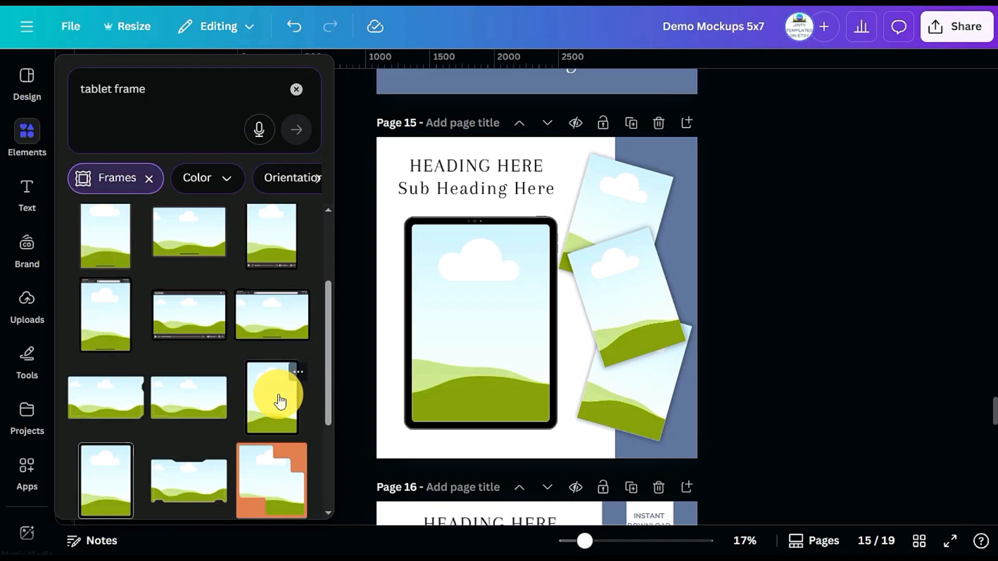
pyautogui.scroll(-2, 280, 401)
pyautogui.click(279, 343)
pyautogui.moveTo(546, 314); pyautogui.dragTo(265, 296)
pyautogui.click(837, 294)
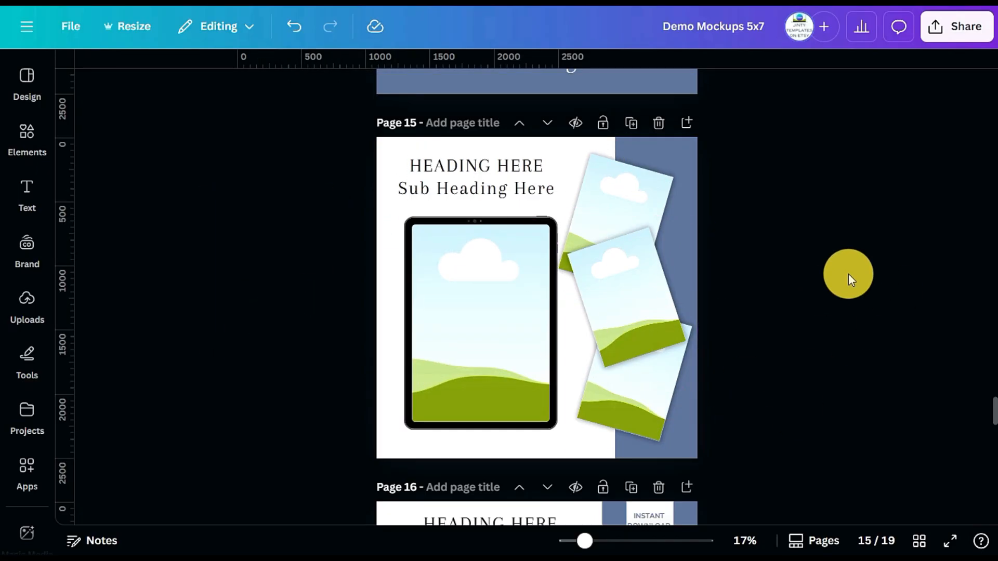
# Examine the instant-download layout on page 16 and the shadow, frame and image instructions on page 17
pyautogui.scroll(-6, 789, 277)
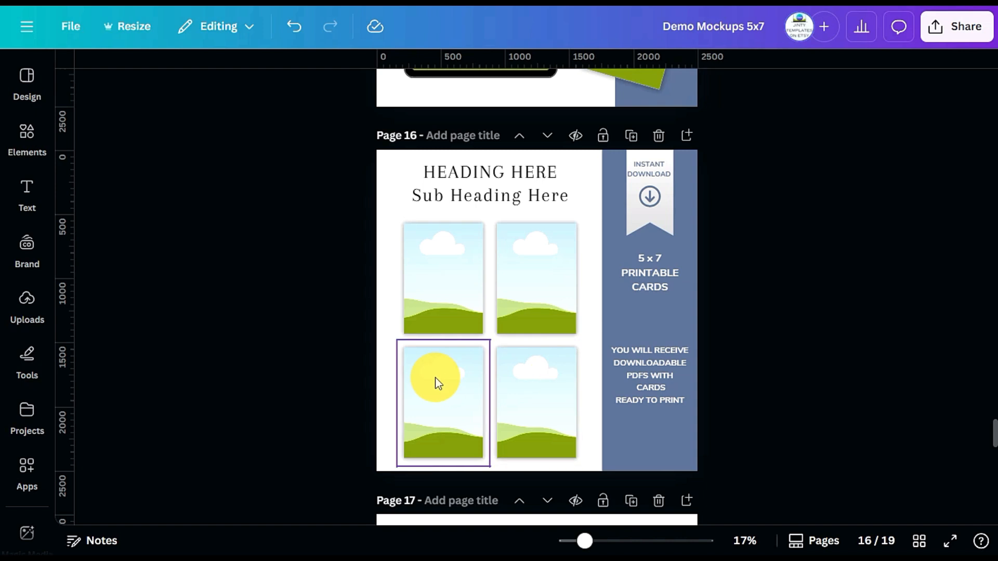
pyautogui.scroll(-6, 798, 323)
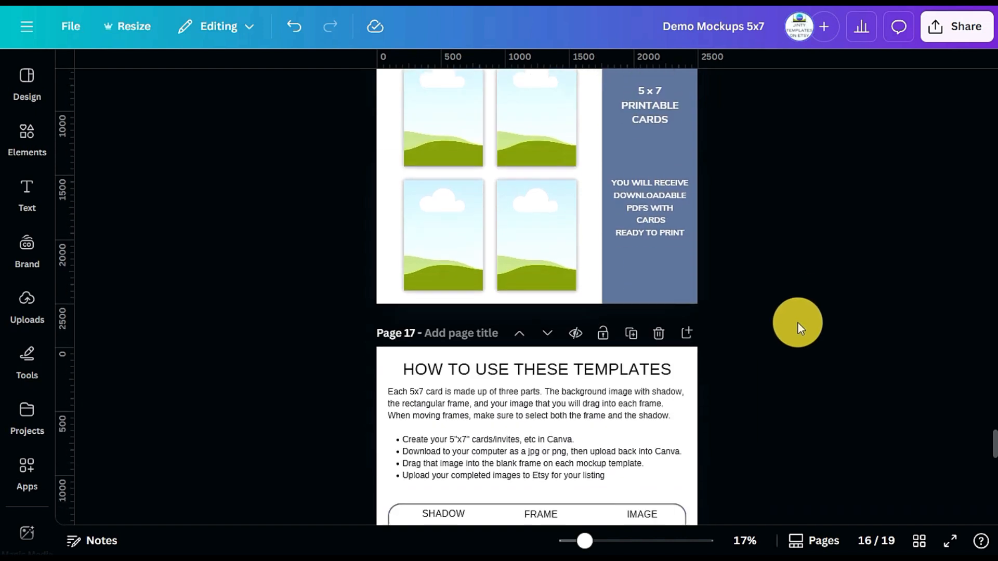
pyautogui.scroll(1, 798, 323)
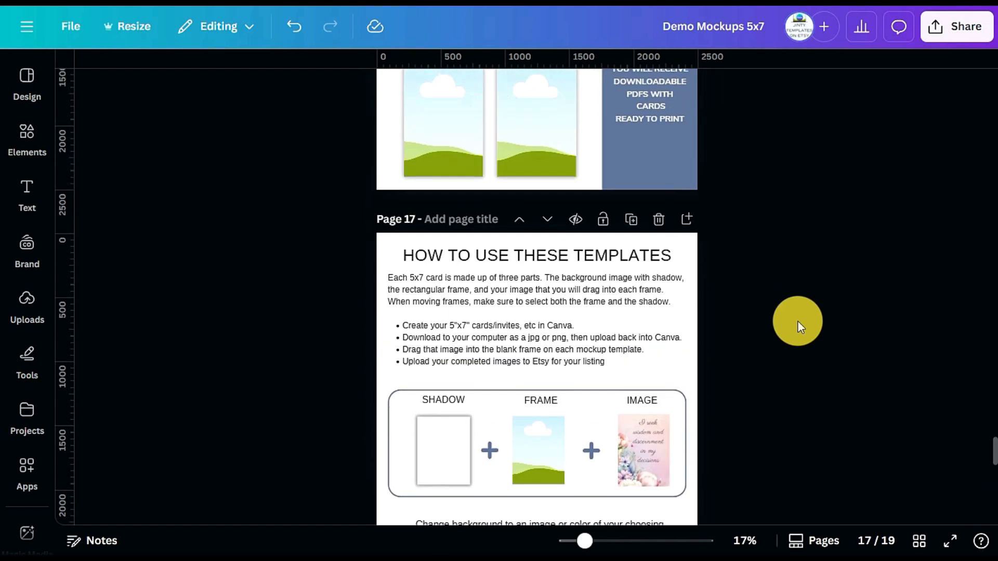
pyautogui.scroll(-1, 798, 323)
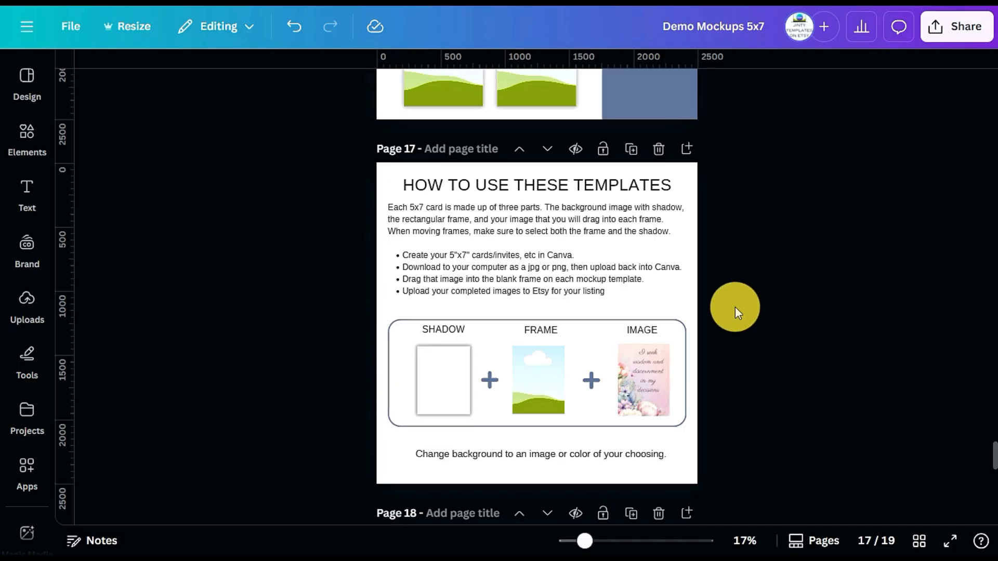
pyautogui.scroll(10, 717, 395)
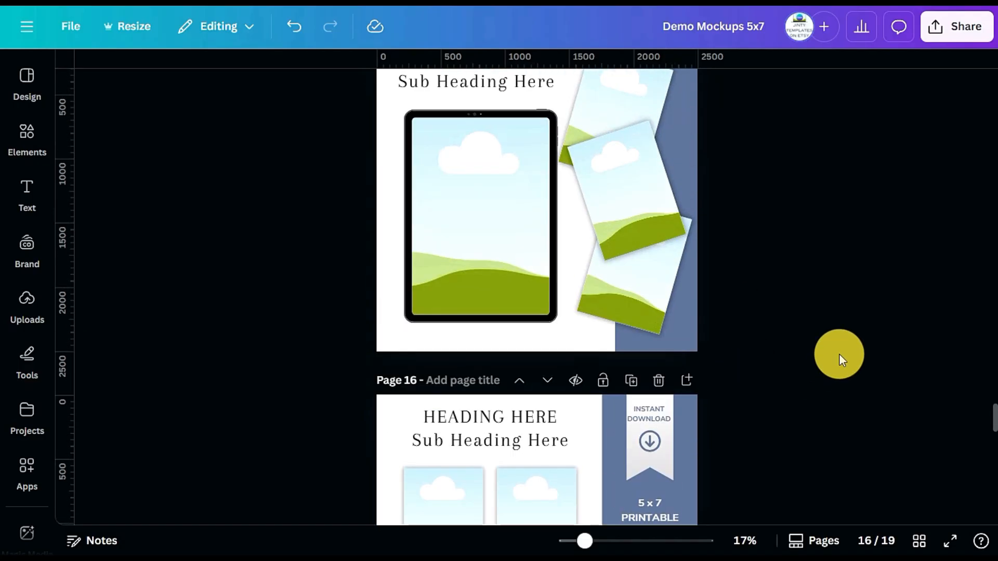
pyautogui.scroll(5, 839, 353)
pyautogui.scroll(-15, 839, 352)
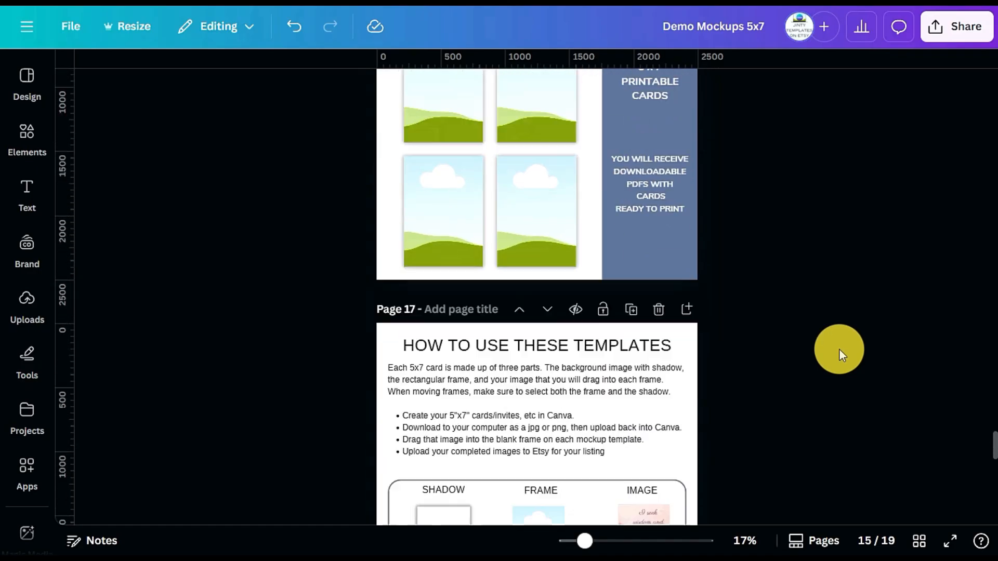
pyautogui.scroll(-3, 839, 349)
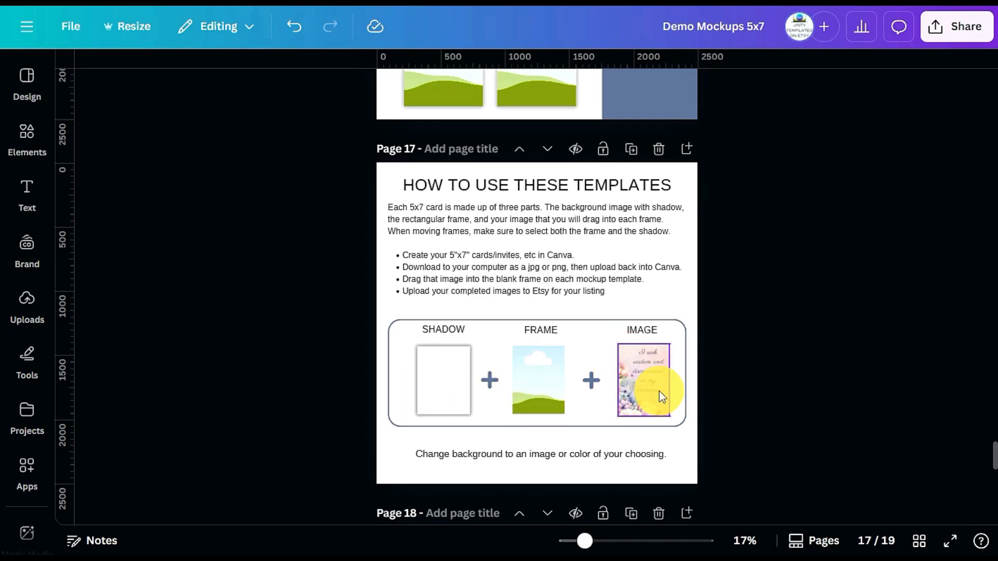
# Go back through the finished mockup pages to page 1 and open the Invite samples folder
pyautogui.scroll(10, 843, 370)
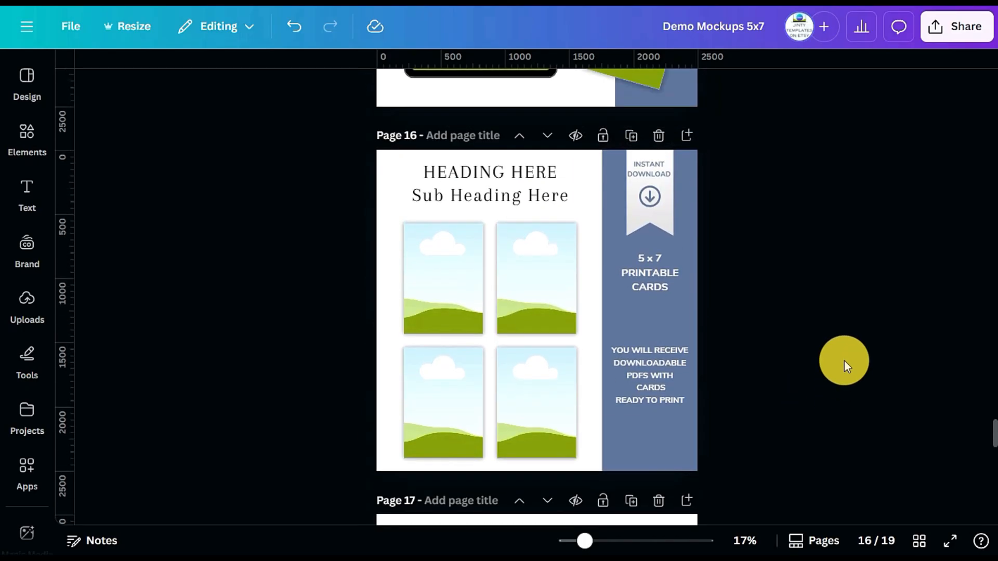
pyautogui.scroll(15, 845, 361)
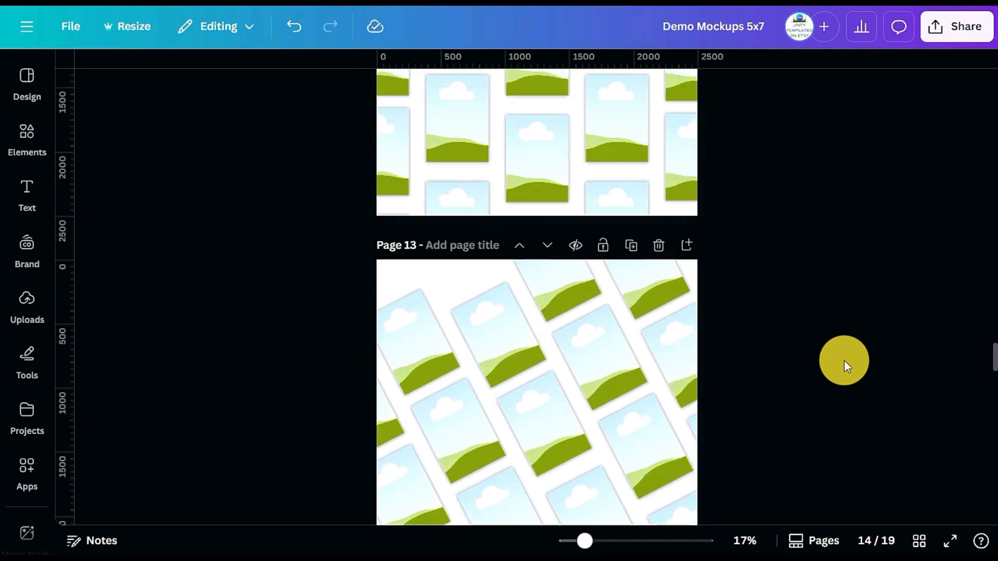
pyautogui.scroll(10, 844, 361)
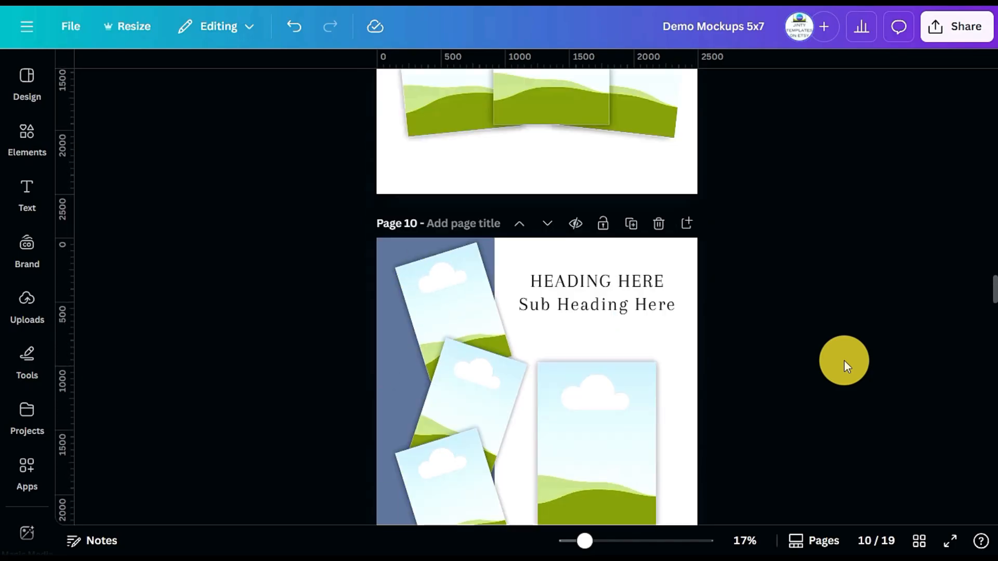
pyautogui.scroll(10, 845, 361)
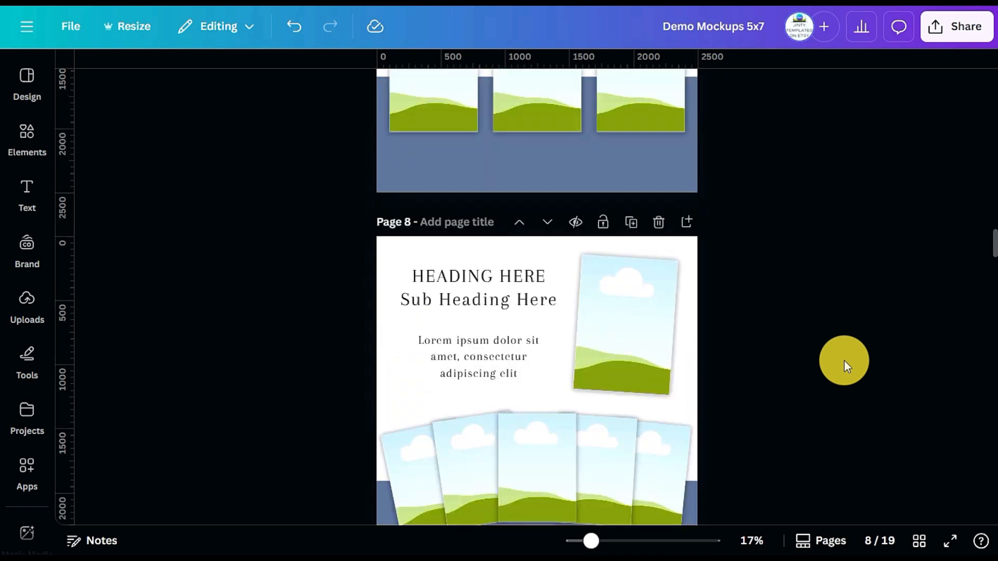
pyautogui.scroll(5, 844, 360)
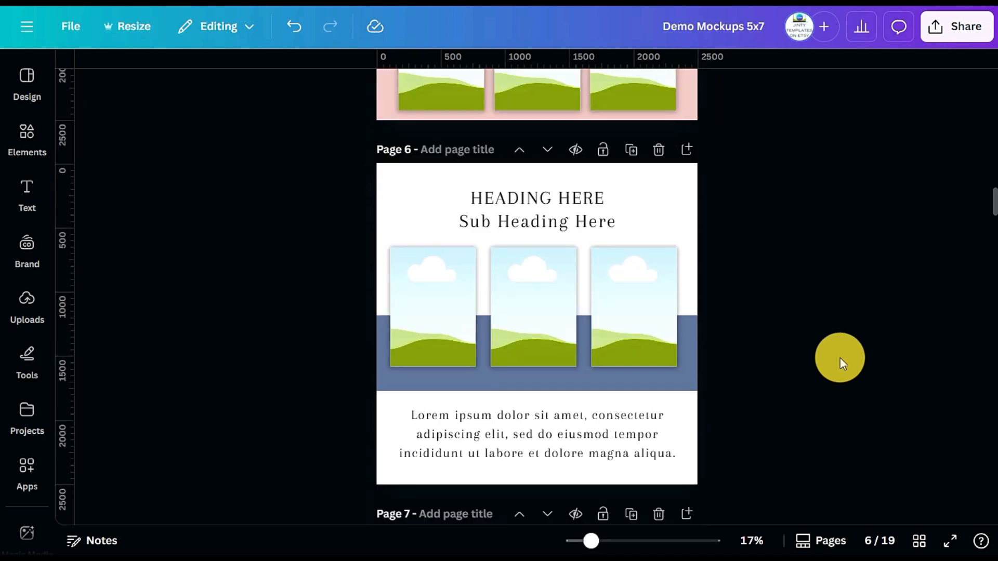
pyautogui.click(43, 259)
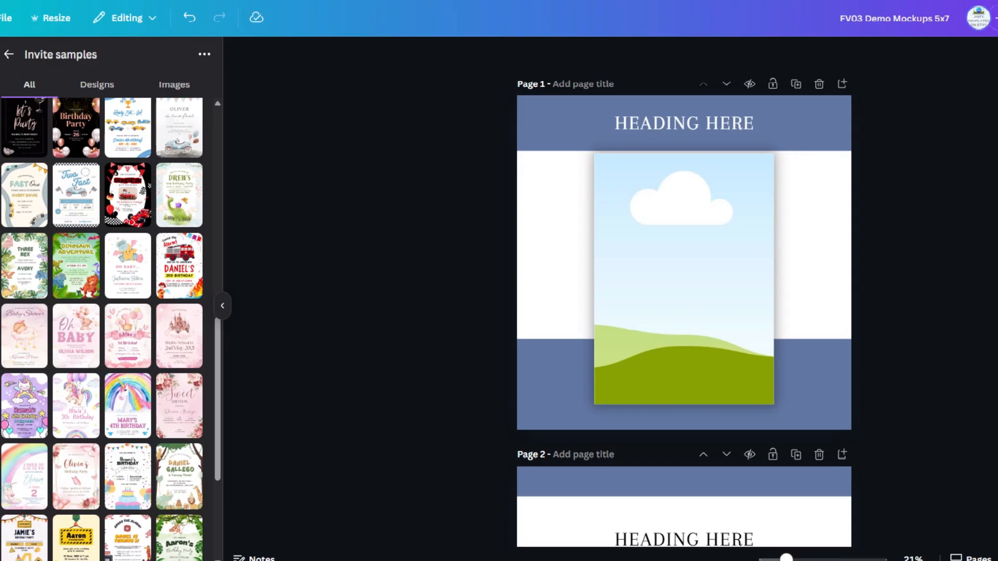
# Fill page 1's frame with the black Birthday Party invitation and page 2's frames with the Birthday Party, Let's Party and red race-car invitations
pyautogui.moveTo(76, 128); pyautogui.dragTo(684, 279)
pyautogui.scroll(-8, 684, 260)
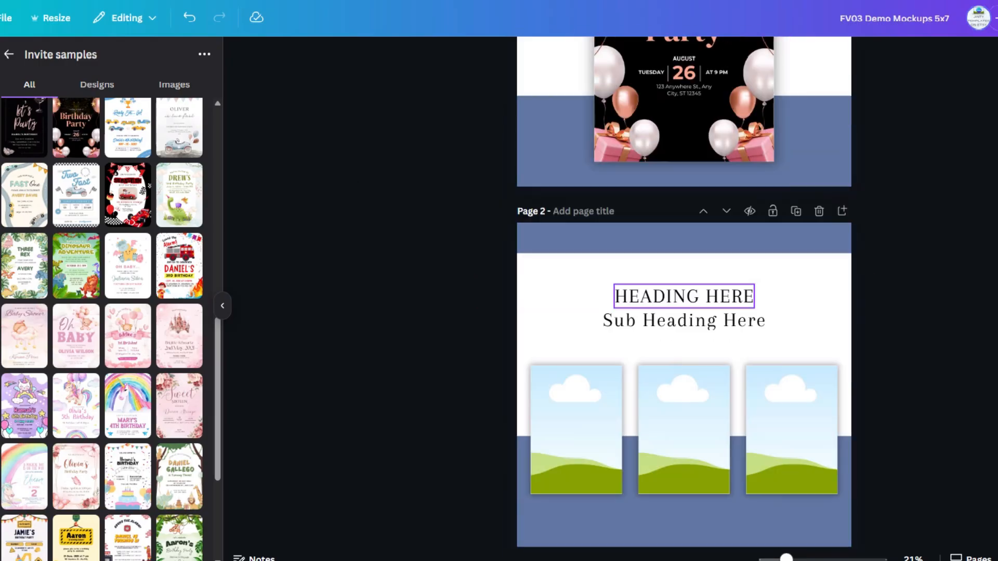
pyautogui.moveTo(76, 127); pyautogui.dragTo(576, 158)
pyautogui.moveTo(23, 127); pyautogui.dragTo(684, 158)
pyautogui.moveTo(127, 195); pyautogui.dragTo(791, 157)
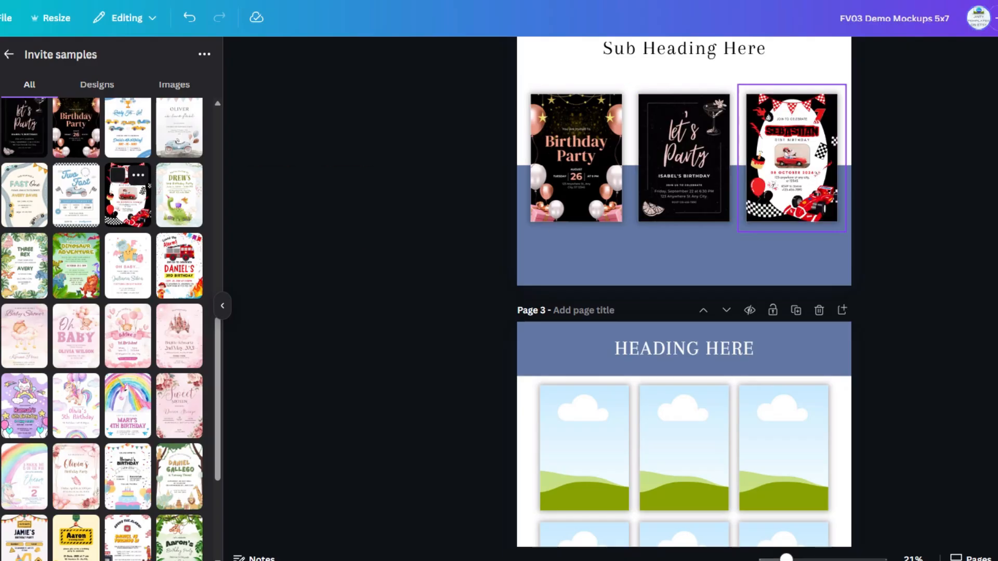
# Fill page 3's six frames with the toy-car, boat, Fast One, Two Fast, dinosaur party and Oh Baby duck invitations
pyautogui.scroll(-3, 685, 302)
pyautogui.scroll(-1, 684, 301)
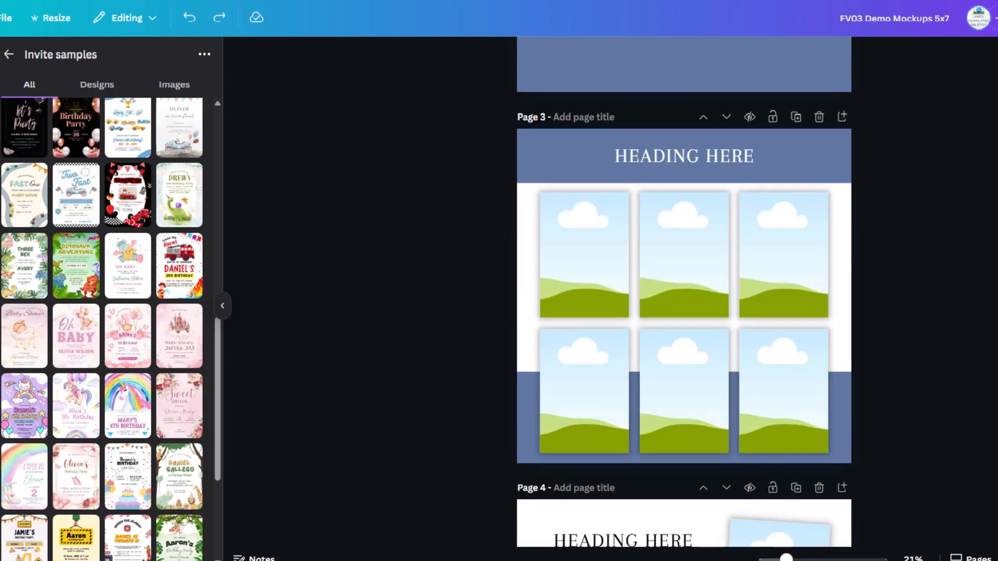
pyautogui.moveTo(127, 128); pyautogui.dragTo(585, 255)
pyautogui.moveTo(179, 128); pyautogui.dragTo(684, 254)
pyautogui.moveTo(24, 195); pyautogui.dragTo(784, 255)
pyautogui.moveTo(76, 195); pyautogui.dragTo(585, 391)
pyautogui.moveTo(179, 195); pyautogui.dragTo(685, 391)
pyautogui.moveTo(127, 266); pyautogui.dragTo(784, 391)
# Fill page 4's upper tilted frame with the fire-truck invitation and its fanned frames with the pink baby, bear, castle, unicorn and rainbow invitations
pyautogui.scroll(-5, 780, 363)
pyautogui.scroll(-2, 685, 291)
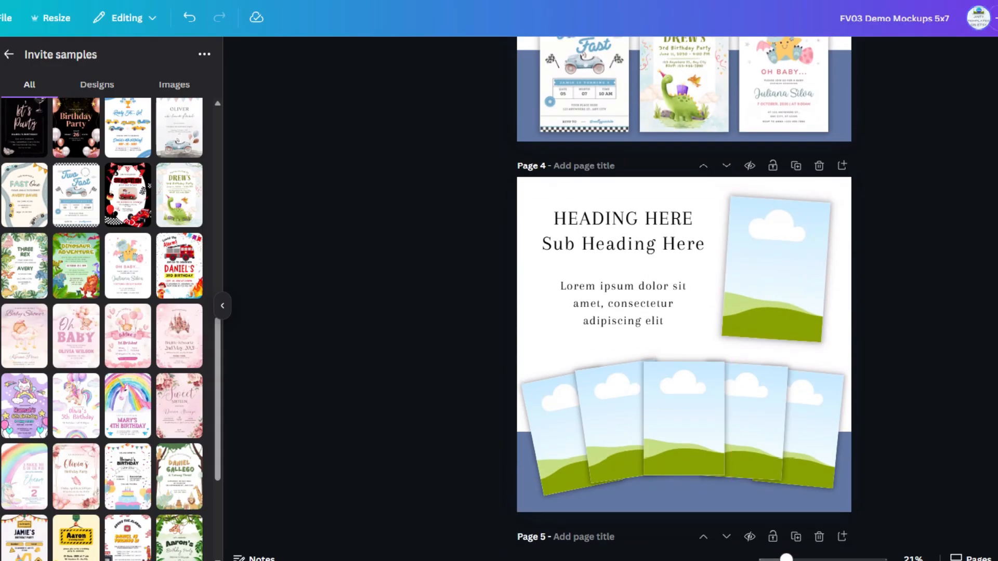
pyautogui.moveTo(179, 265); pyautogui.dragTo(776, 268)
pyautogui.moveTo(76, 338); pyautogui.dragTo(555, 432)
pyautogui.moveTo(128, 336); pyautogui.dragTo(614, 421)
pyautogui.moveTo(179, 336); pyautogui.dragTo(759, 422)
pyautogui.moveTo(128, 406); pyautogui.dragTo(818, 432)
# Fill page 5's three fanned frames with the Oh Baby, pink 1st Birthday and castle invitations, keeping the 1st Birthday one in the middle
pyautogui.scroll(-2, 817, 431)
pyautogui.scroll(-5, 684, 292)
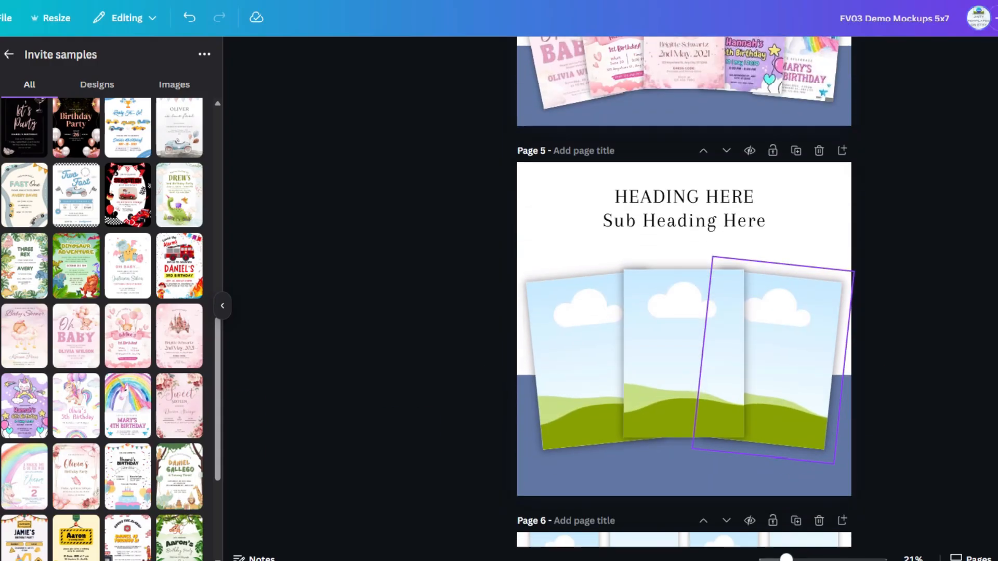
pyautogui.moveTo(128, 336); pyautogui.dragTo(684, 353)
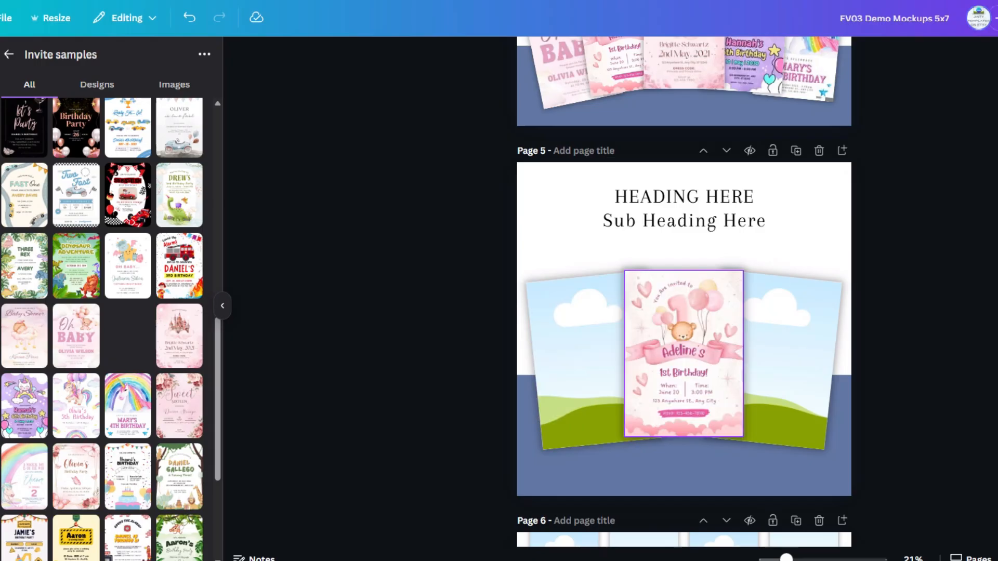
pyautogui.moveTo(76, 335); pyautogui.dragTo(577, 359)
pyautogui.moveTo(179, 336); pyautogui.dragTo(788, 359)
pyautogui.scroll(-5, 684, 291)
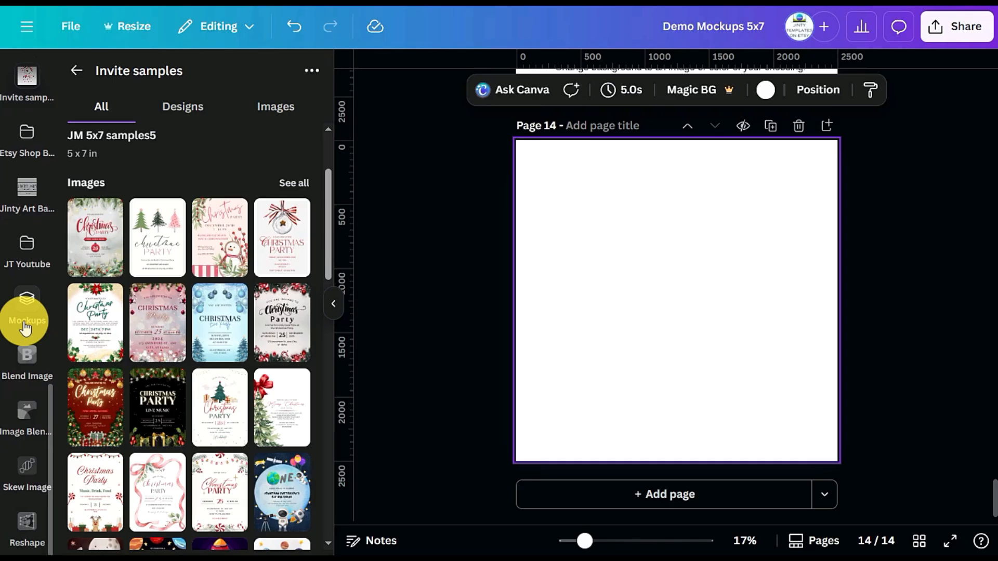
# Place the wooden desk photo with the coffee cup from the DESKTOP photo results on blank page 14 and set it as the background
pyautogui.scroll(1, 32, 324)
pyautogui.scroll(5, 33, 323)
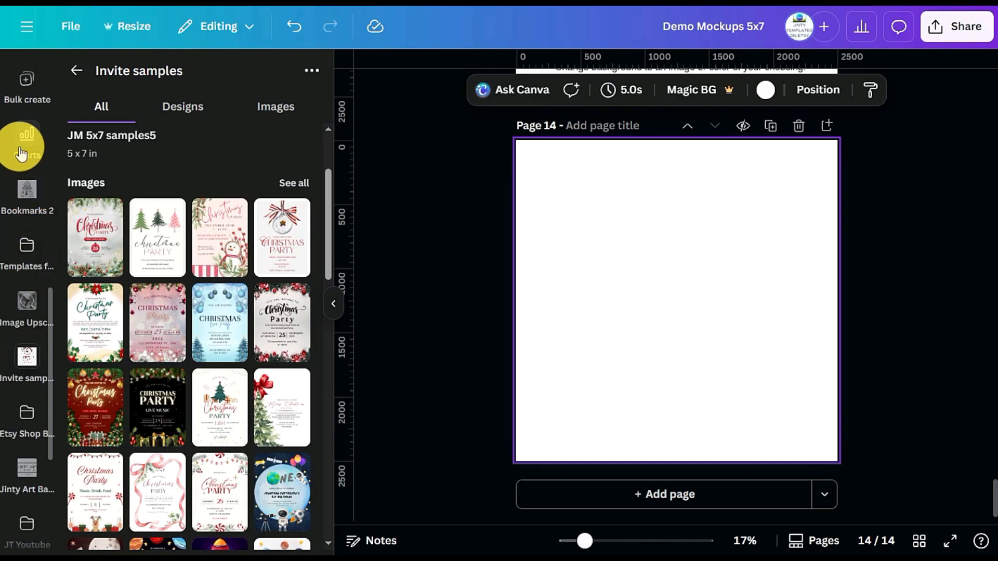
pyautogui.scroll(1, 20, 155)
pyautogui.scroll(1, 21, 155)
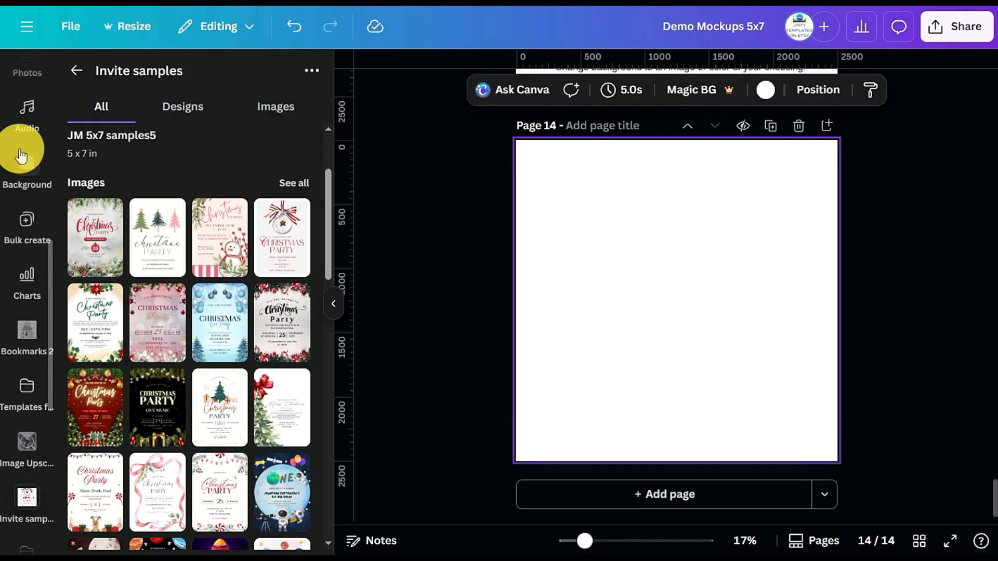
pyautogui.scroll(2, 34, 218)
pyautogui.click(32, 208)
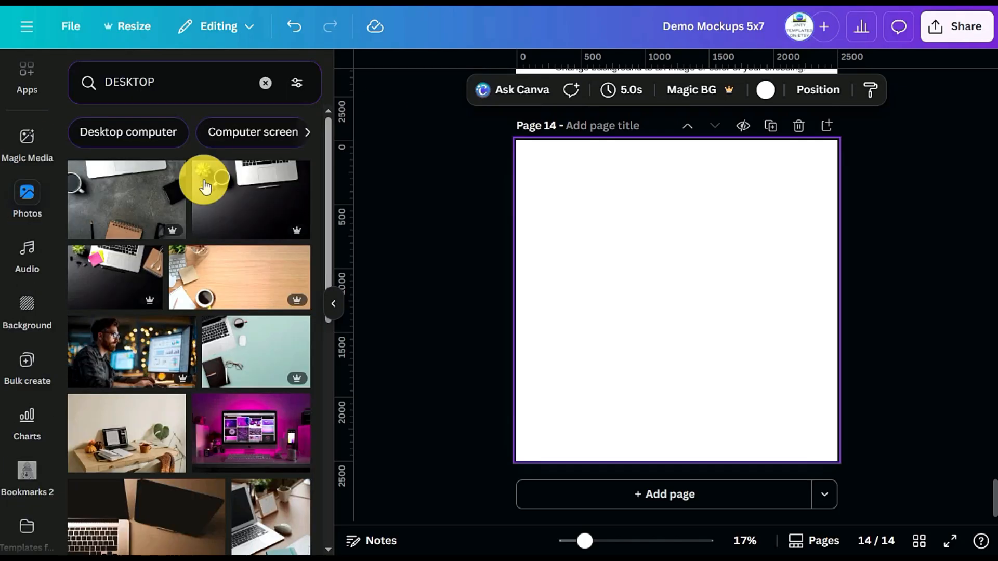
pyautogui.scroll(-3, 211, 251)
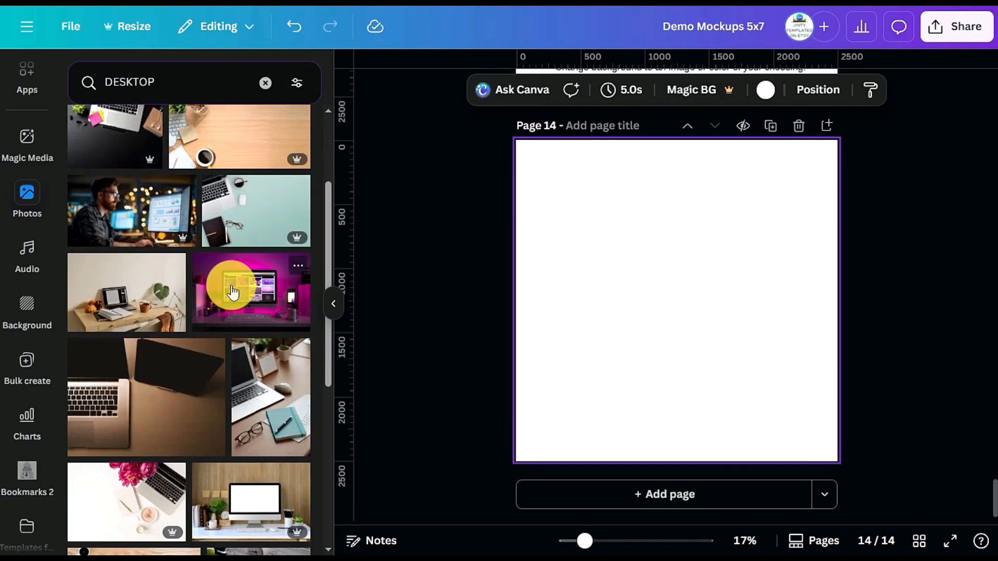
pyautogui.scroll(2, 233, 293)
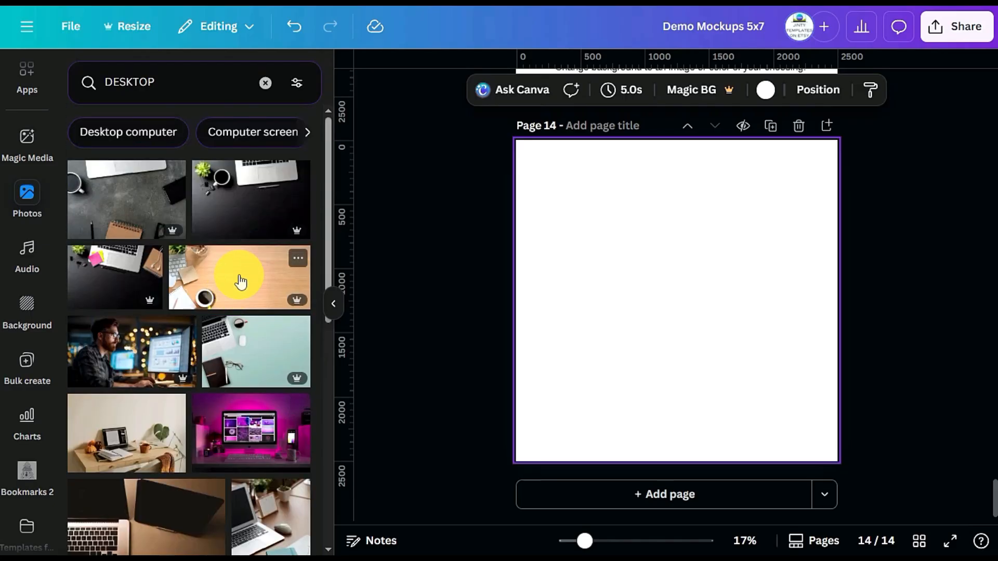
pyautogui.click(241, 281)
pyautogui.rightClick(709, 347)
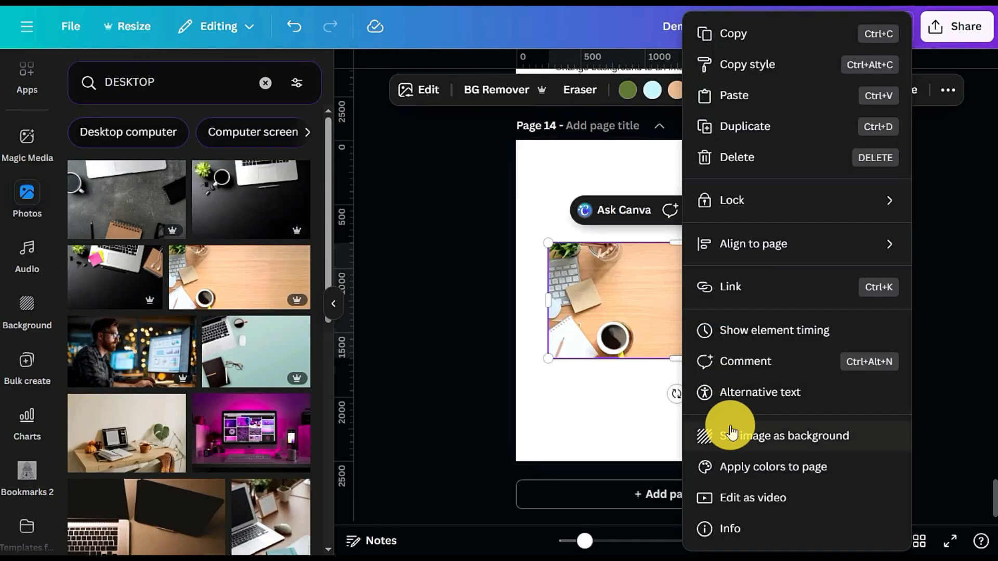
pyautogui.click(734, 440)
# Reposition the wooden desk background within page 14 so the whole coffee cup and the pencil jar are inside the page
pyautogui.doubleClick(641, 357)
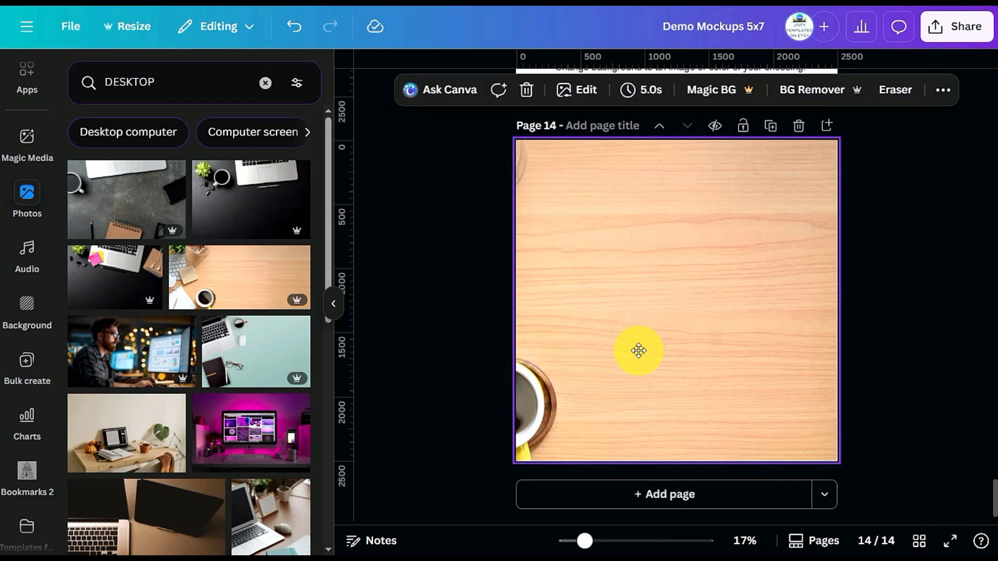
pyautogui.moveTo(635, 350); pyautogui.dragTo(742, 348)
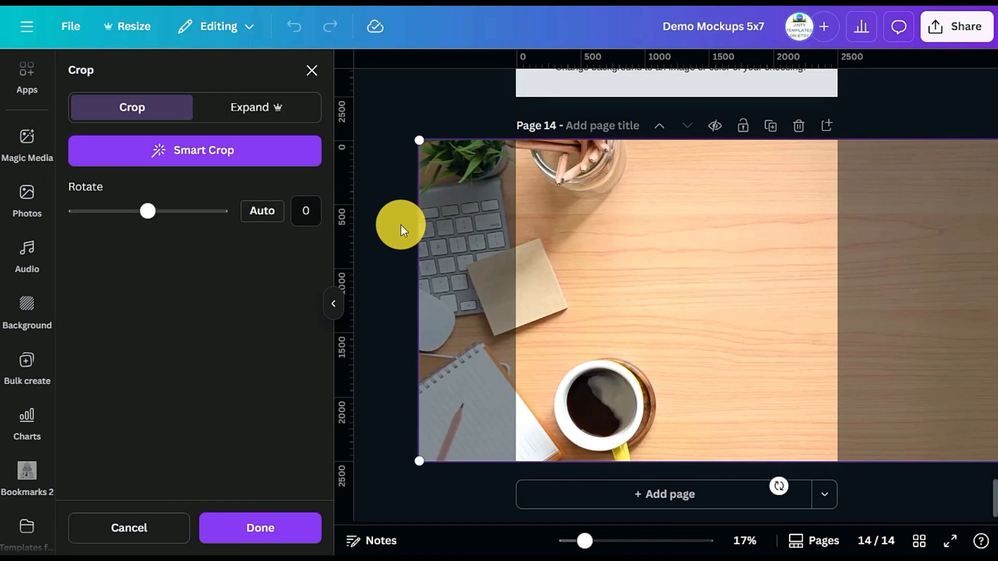
pyautogui.click(401, 226)
# Add page 15 with the teal laptop desk photo as its background, and shift it to include the laptop, notebook and glasses
pyautogui.click(629, 495)
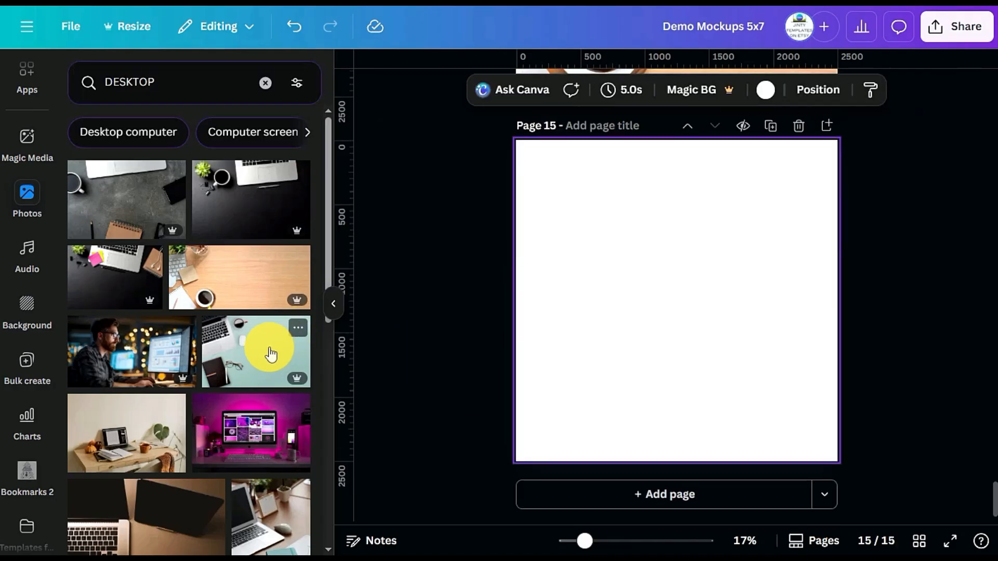
pyautogui.rightClick(622, 314)
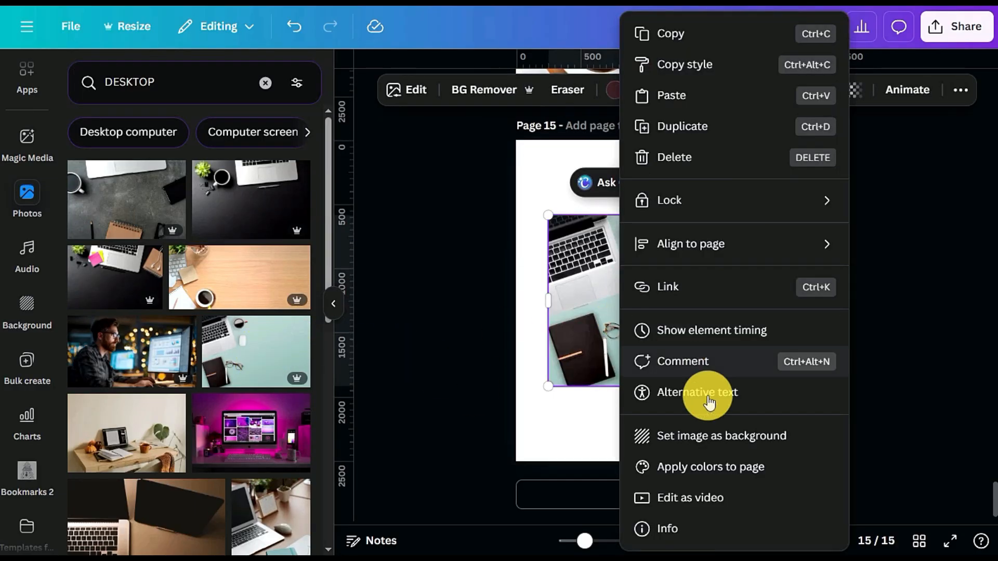
pyautogui.click(699, 439)
pyautogui.doubleClick(629, 365)
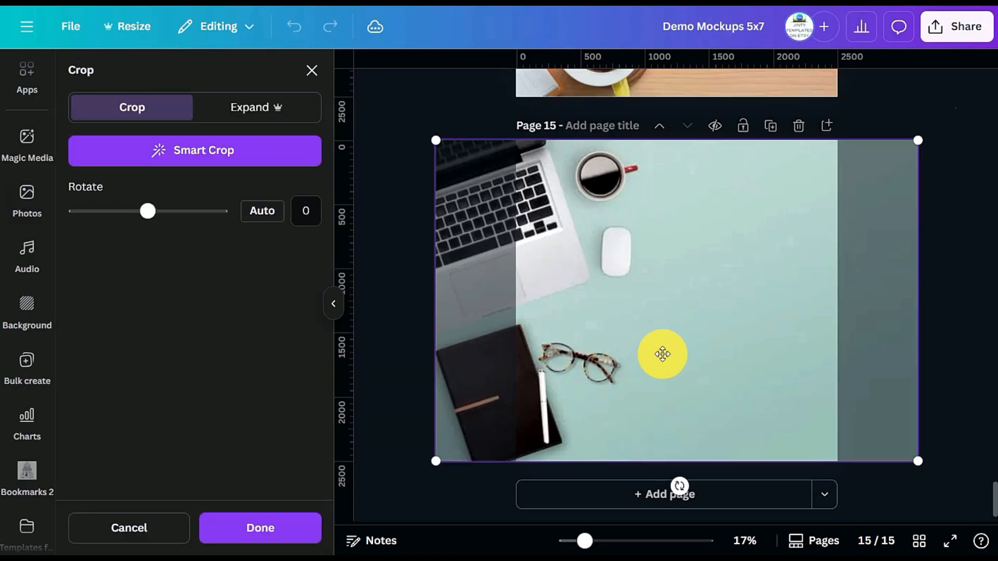
pyautogui.click(408, 216)
# Copy a grouped shadowed frame from page 12 and paste it onto page 14, placing it above the coffee cup
pyautogui.scroll(5, 911, 205)
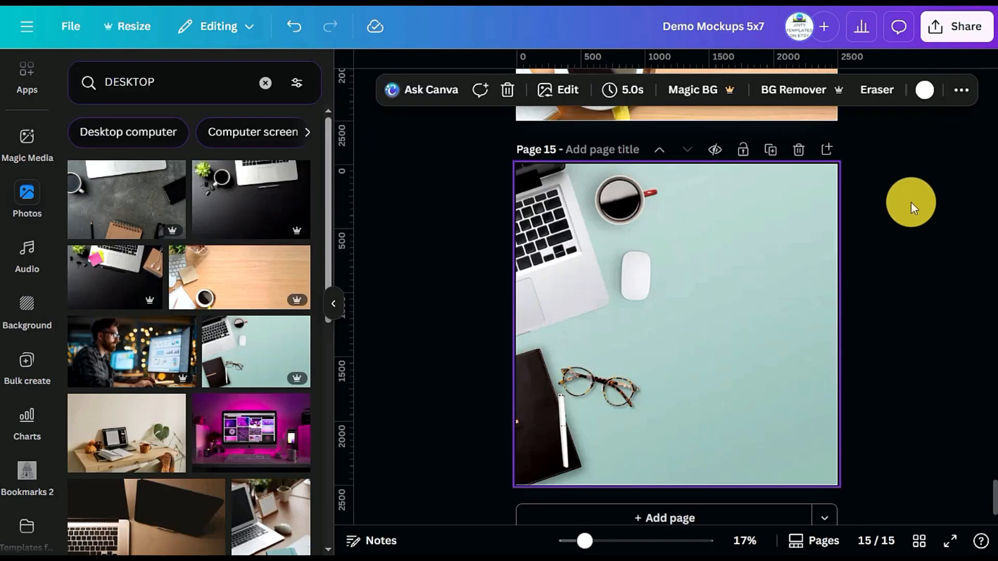
pyautogui.scroll(10, 911, 205)
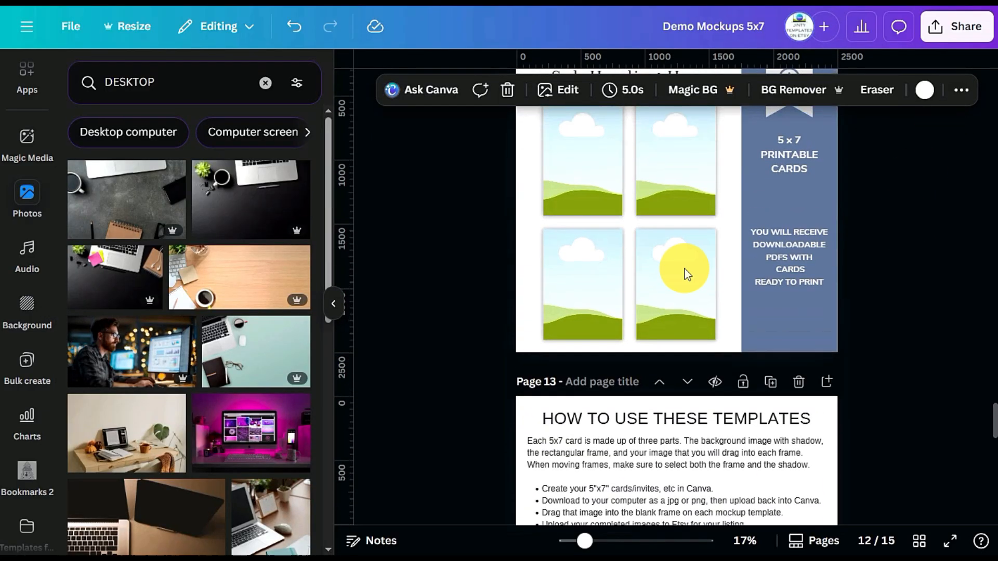
pyautogui.click(562, 286)
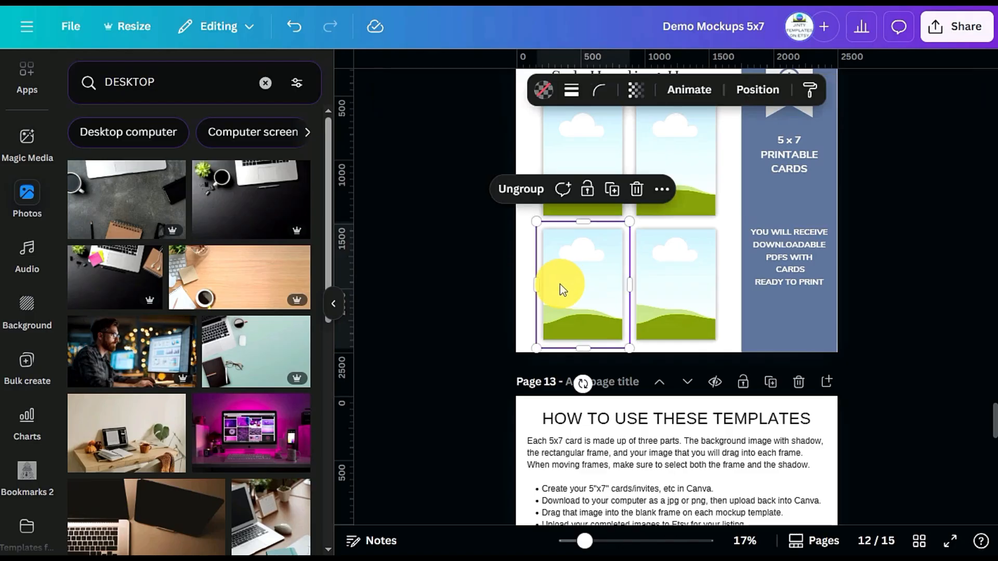
pyautogui.press('c')
pyautogui.scroll(-15, 563, 303)
pyautogui.scroll(3, 743, 234)
pyautogui.click(739, 243)
pyautogui.hotkey('ctrl', 'v')
pyautogui.moveTo(575, 384); pyautogui.dragTo(656, 243)
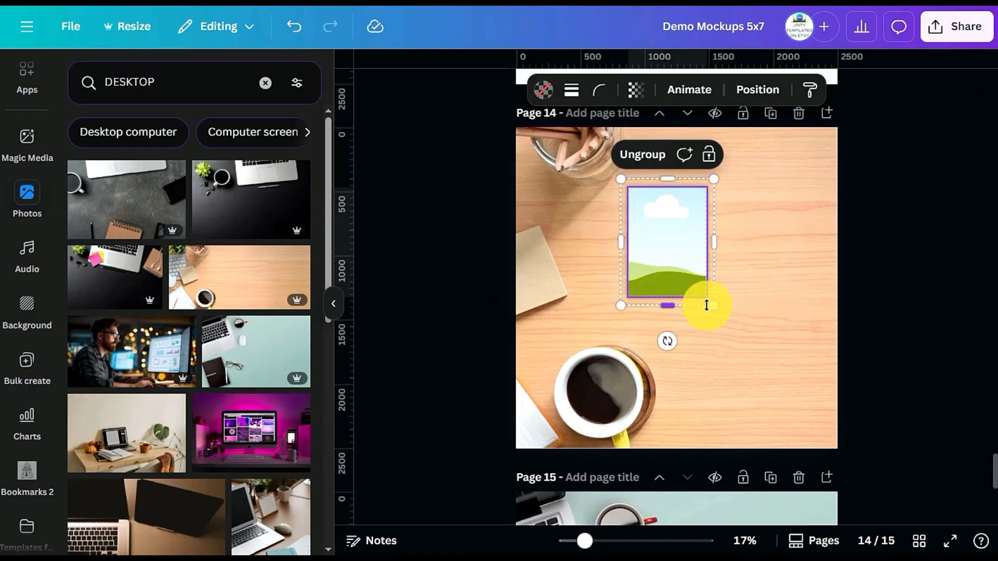
# Enlarge the frame group on page 14, tilt it counter-clockwise and position it on the empty wood beside the coffee cup
pyautogui.moveTo(724, 310); pyautogui.dragTo(784, 400)
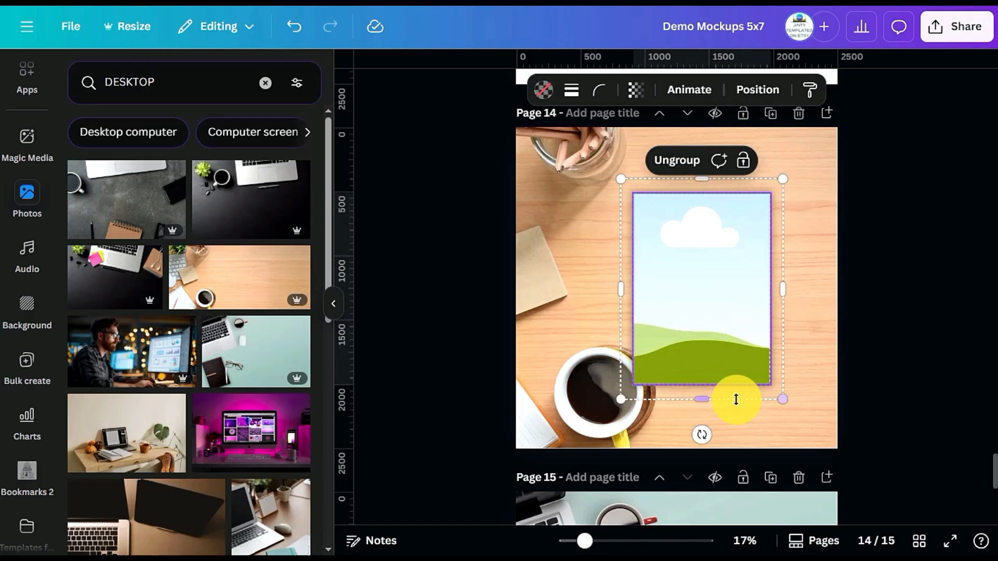
pyautogui.moveTo(706, 435); pyautogui.dragTo(749, 419)
pyautogui.moveTo(717, 291)
pyautogui.mouseDown()
pyautogui.moveTo(735, 350)
pyautogui.moveTo(715, 287)
pyautogui.mouseUp()
pyautogui.click(879, 332)
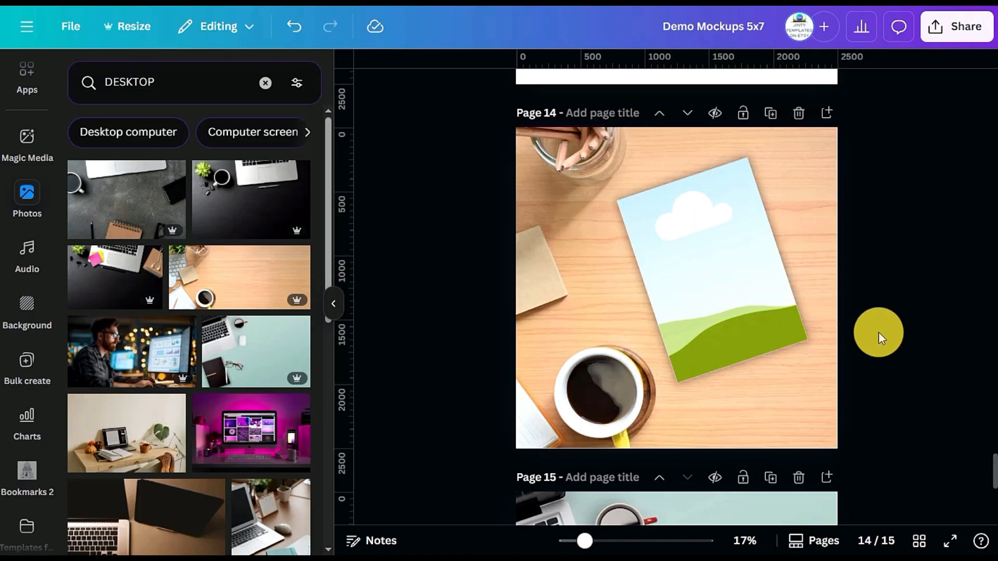
# Paste the shadowed frame group onto page 15, enlarge it and place it on the empty teal area beside the mouse
pyautogui.scroll(-5, 876, 331)
pyautogui.click(738, 375)
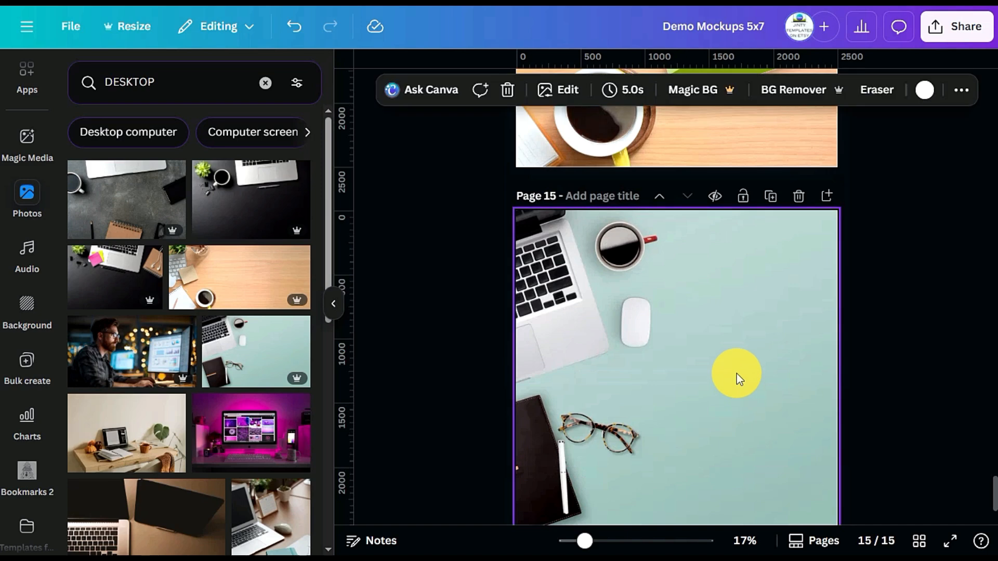
pyautogui.hotkey('ctrl', 'v')
pyautogui.moveTo(560, 436); pyautogui.dragTo(706, 293)
pyautogui.moveTo(686, 383); pyautogui.dragTo(625, 471)
pyautogui.moveTo(699, 403); pyautogui.dragTo(751, 364)
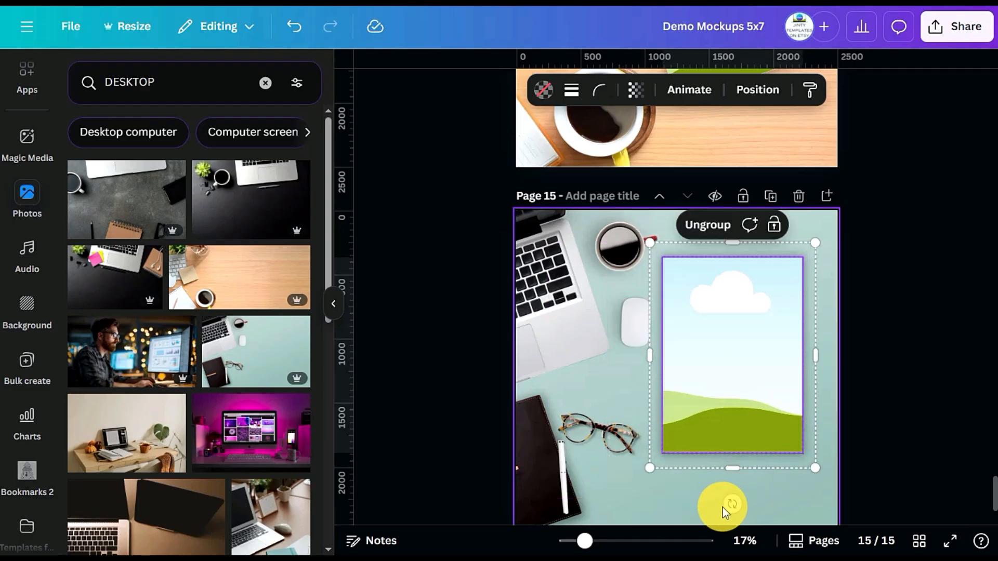
# Tilt the frame group on page 15 clockwise and position it so that it fits inside the teal area
pyautogui.moveTo(739, 503); pyautogui.dragTo(685, 510)
pyautogui.moveTo(731, 406); pyautogui.dragTo(729, 429)
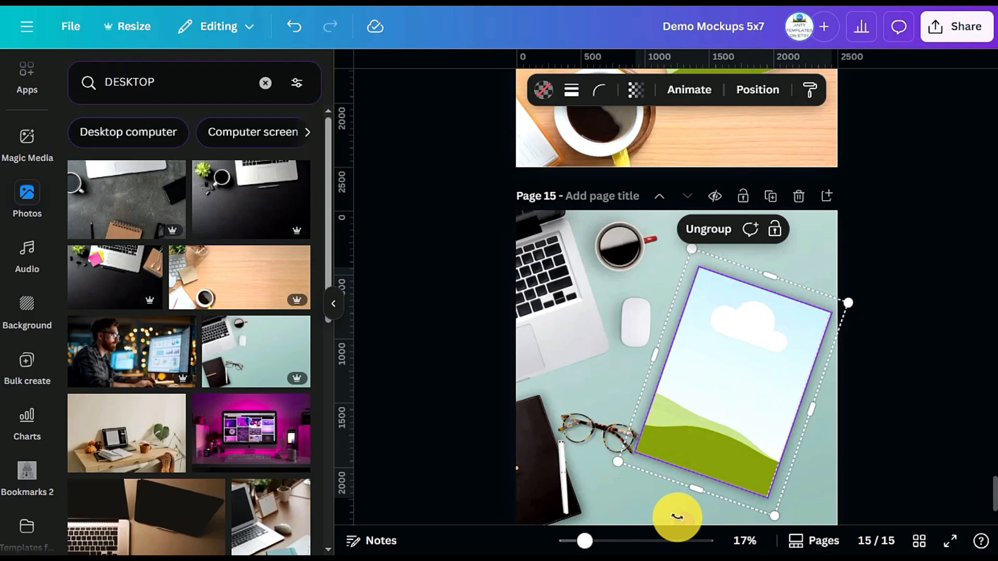
pyautogui.moveTo(679, 519); pyautogui.dragTo(686, 517)
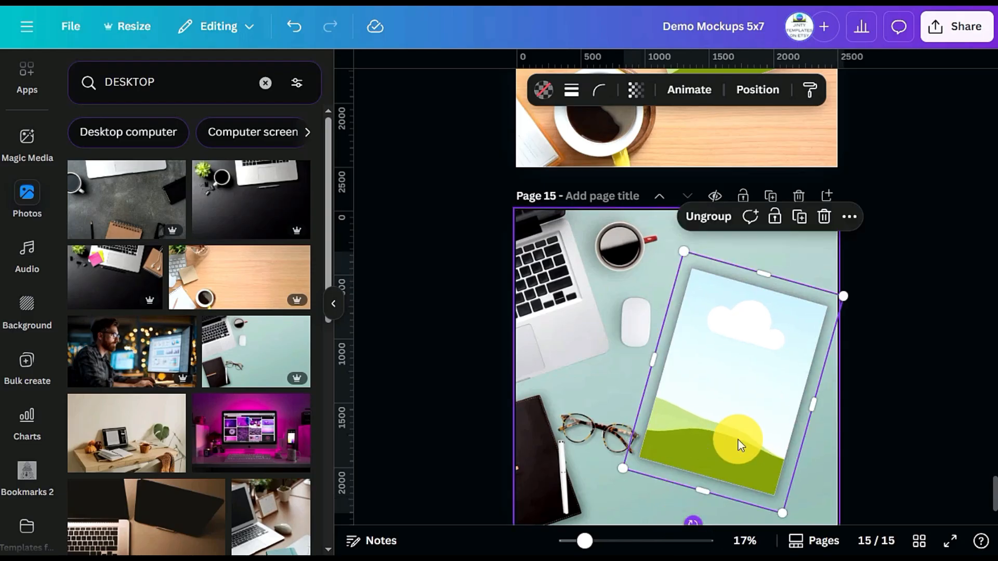
pyautogui.moveTo(740, 443); pyautogui.dragTo(732, 413)
# Add page 16 and set the white desk photo with pink flowers and a laptop as its background
pyautogui.scroll(-3, 216, 340)
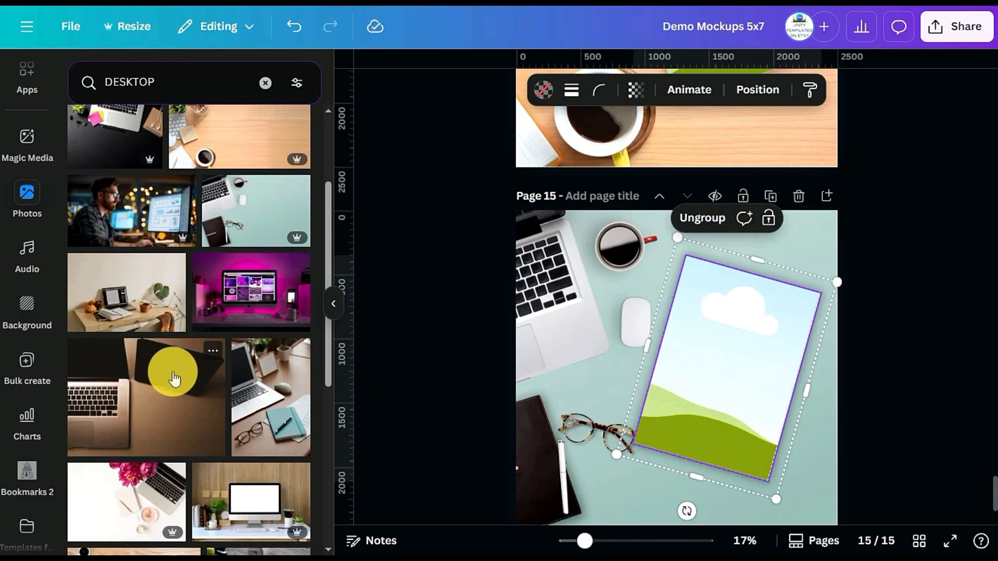
pyautogui.scroll(-3, 152, 298)
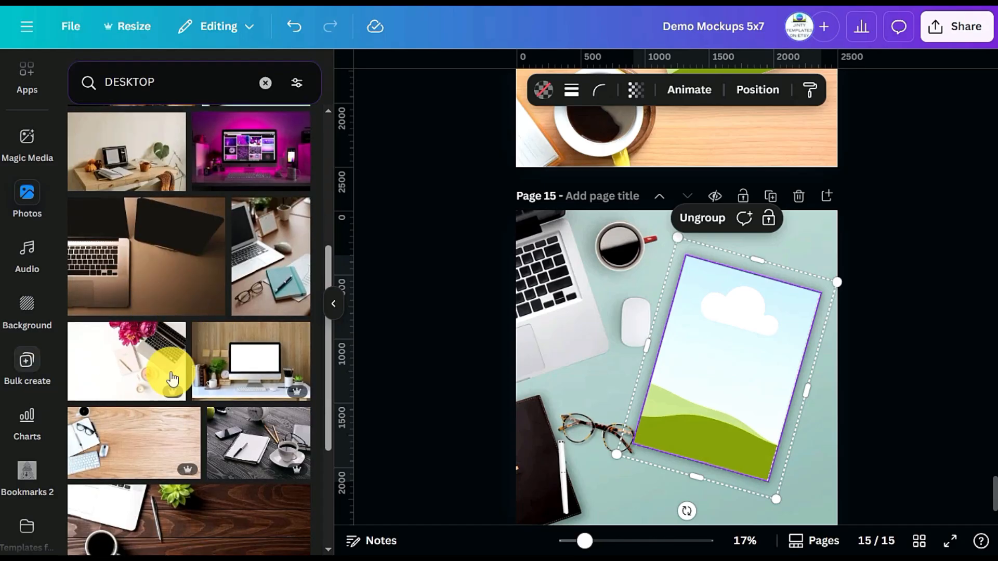
pyautogui.scroll(-3, 739, 423)
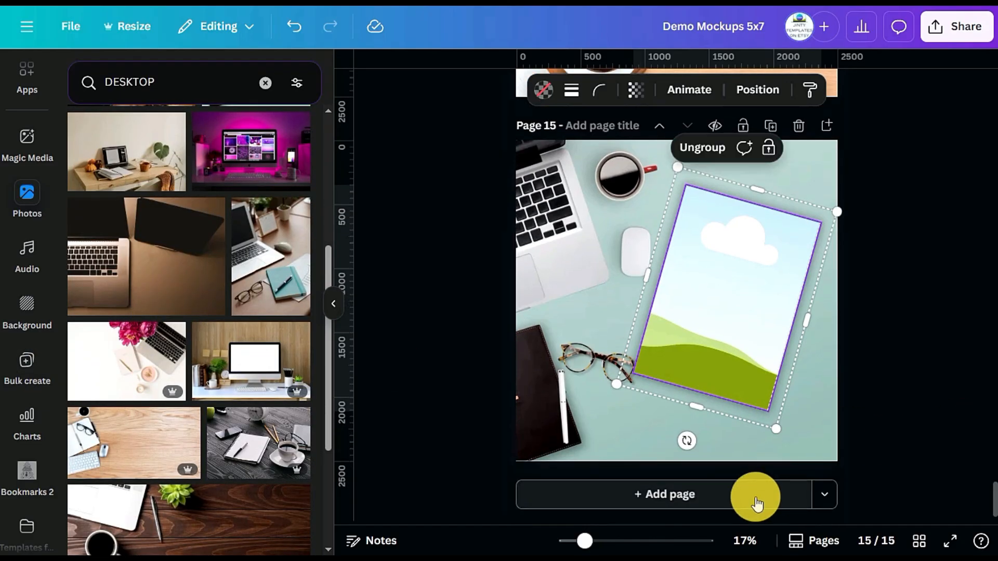
pyautogui.click(758, 495)
pyautogui.click(123, 377)
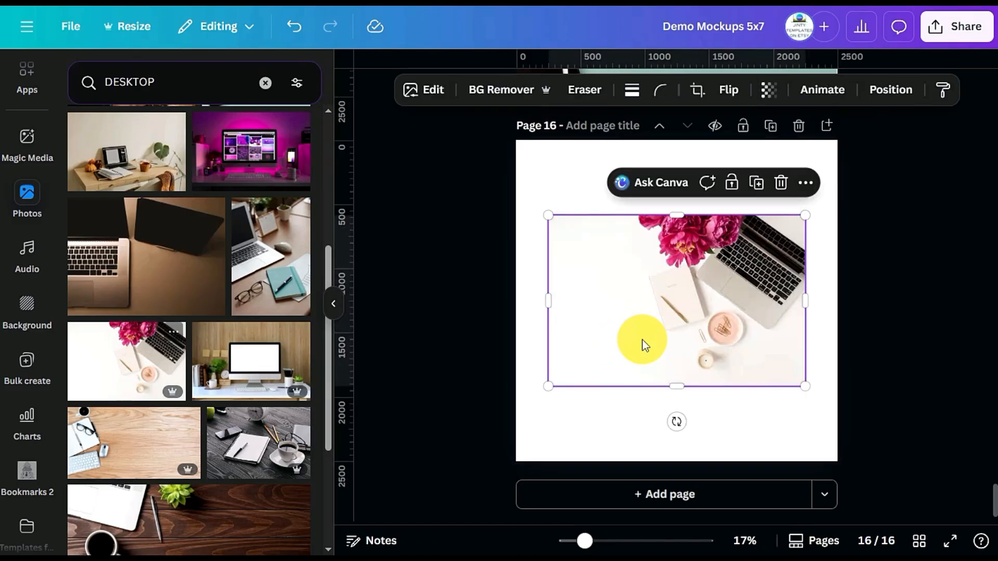
pyautogui.rightClick(642, 329)
pyautogui.click(731, 437)
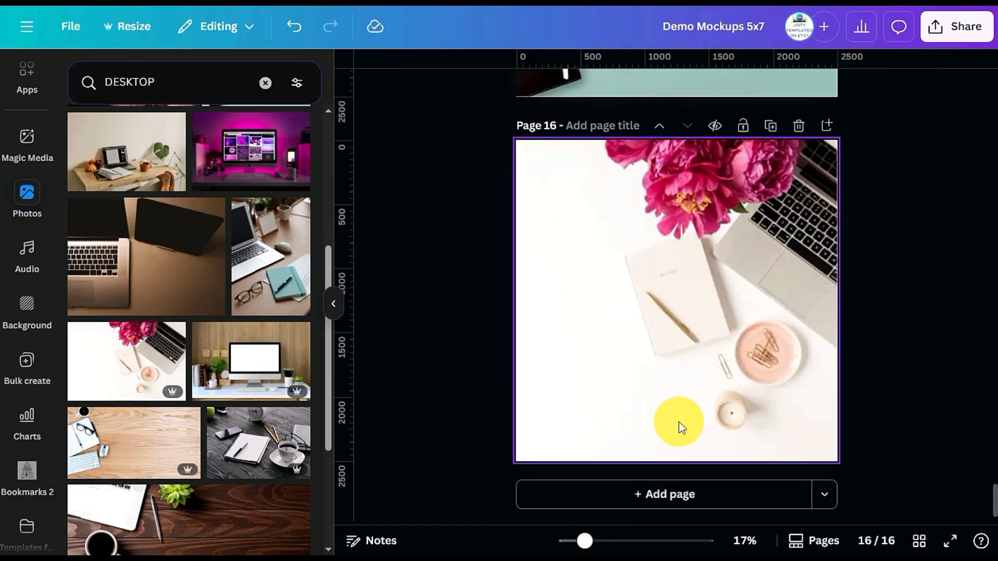
# Shift the flower desk background on page 16 to leave a wide empty white area beside the notebook
pyautogui.click(679, 326)
pyautogui.doubleClick(679, 326)
pyautogui.moveTo(679, 326); pyautogui.dragTo(764, 326)
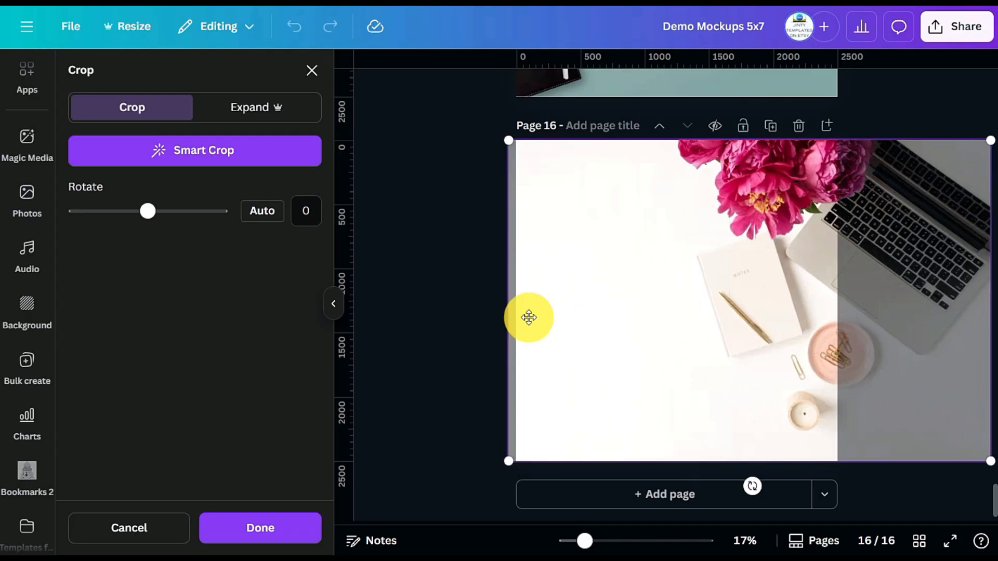
pyautogui.click(457, 315)
pyautogui.scroll(5, 761, 276)
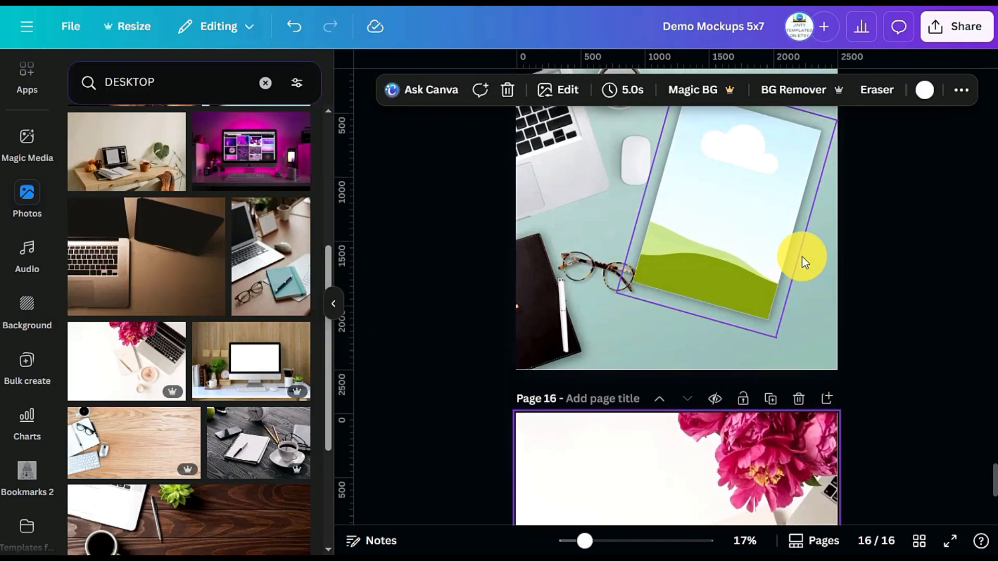
# Copy the tilted shadowed frame group from page 15 and paste it onto page 16
pyautogui.click(719, 232)
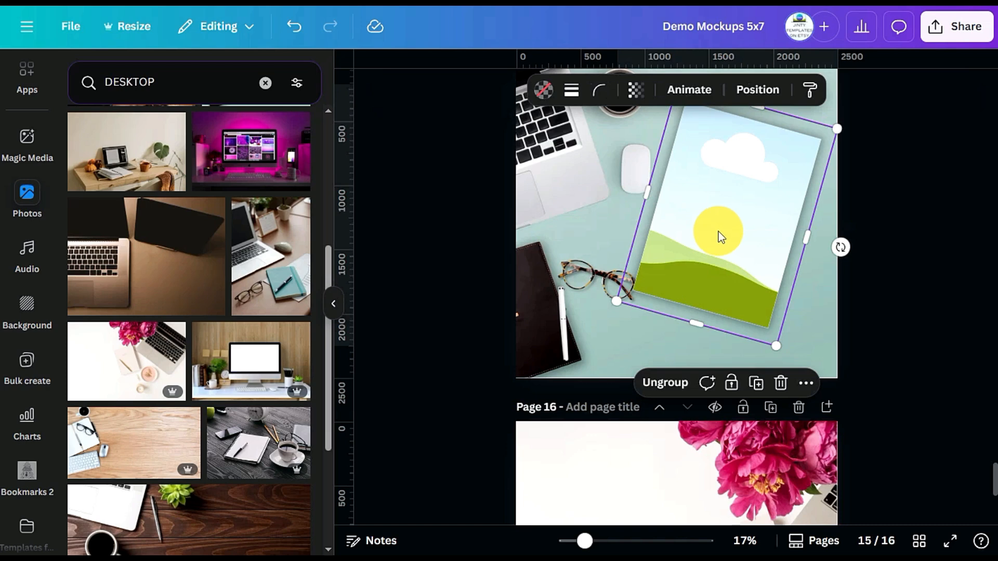
pyautogui.scroll(-5, 629, 320)
pyautogui.click(599, 334)
pyautogui.hotkey('ctrl', 'v')
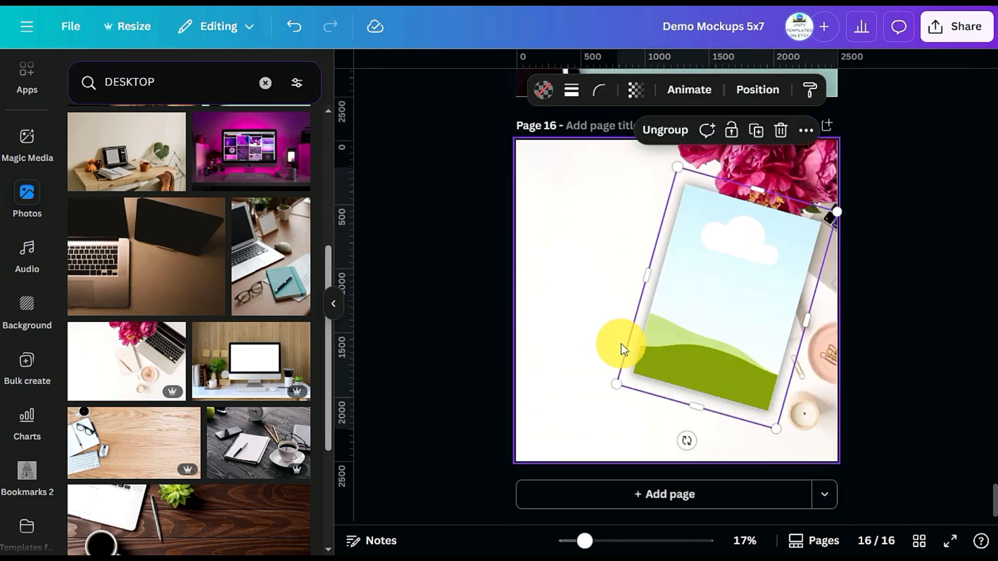
pyautogui.click(622, 344)
# Tilt the frame group on page 16 counter-clockwise and place it on the empty white area beside the notebook
pyautogui.click(722, 315)
pyautogui.moveTo(684, 442); pyautogui.dragTo(748, 436)
pyautogui.moveTo(709, 296); pyautogui.dragTo(605, 304)
pyautogui.moveTo(733, 405); pyautogui.dragTo(746, 405)
pyautogui.click(903, 309)
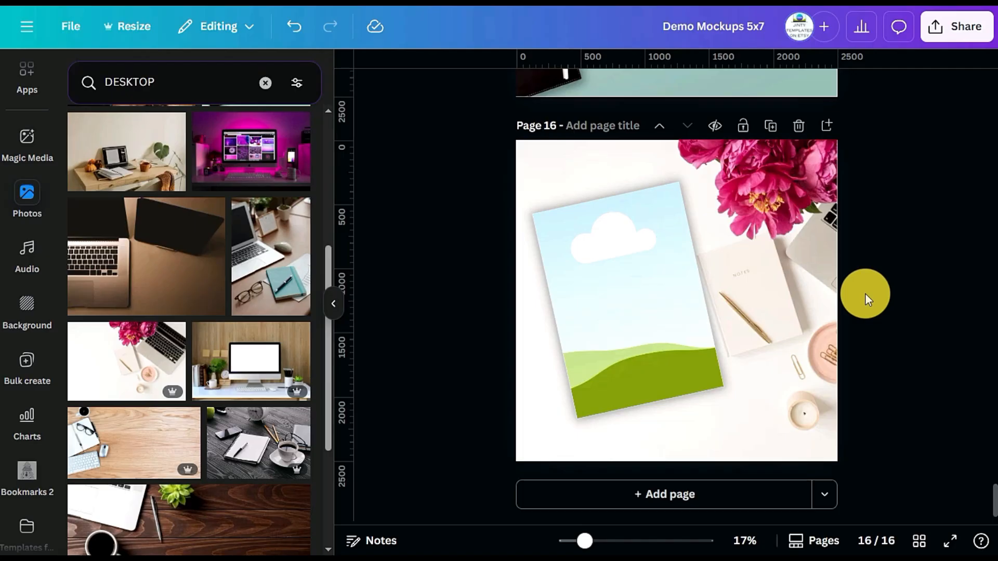
# Create a new custom-size design 2 in wide and 6 in high
pyautogui.click(814, 222)
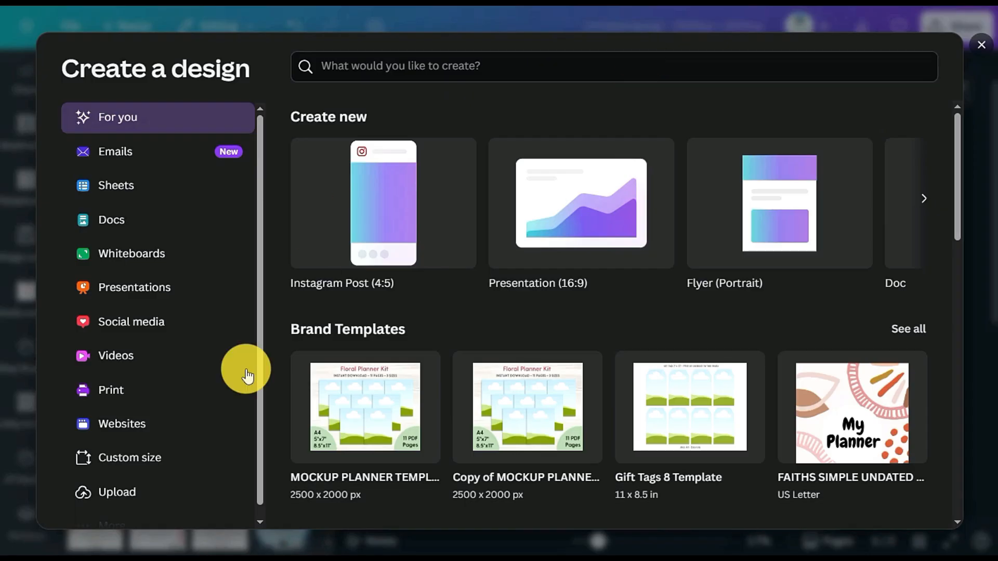
pyautogui.click(129, 459)
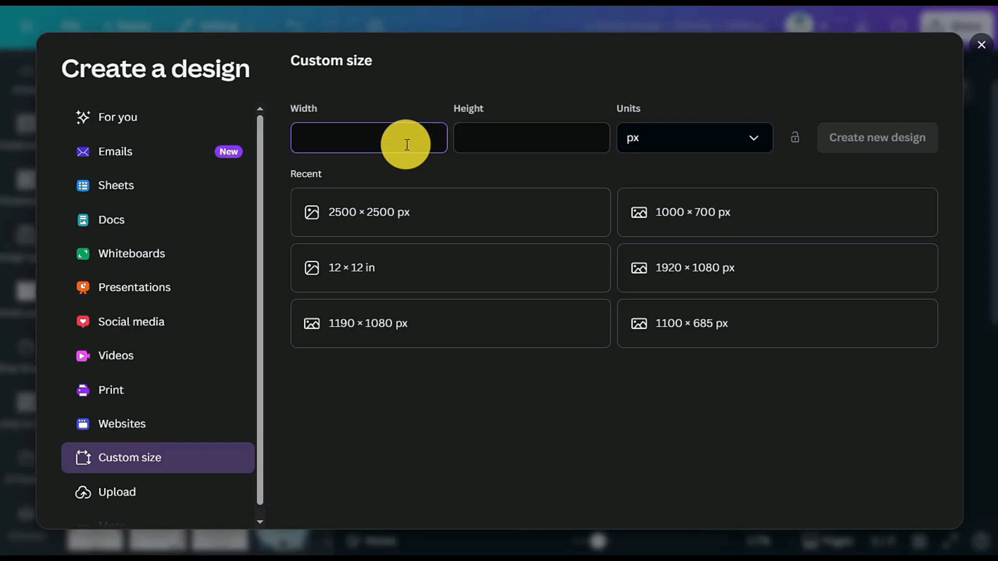
pyautogui.click(695, 143)
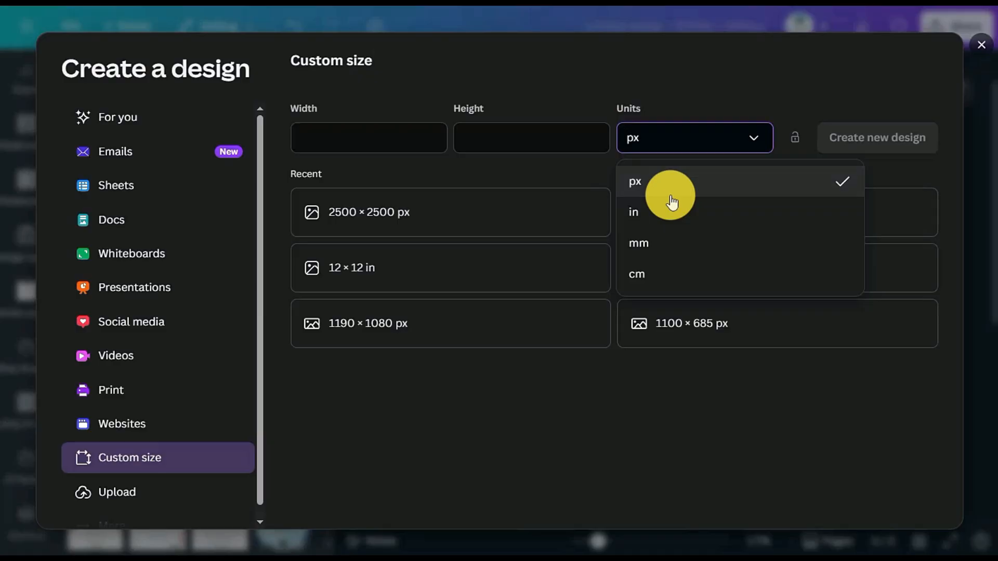
pyautogui.click(642, 211)
pyautogui.click(512, 134)
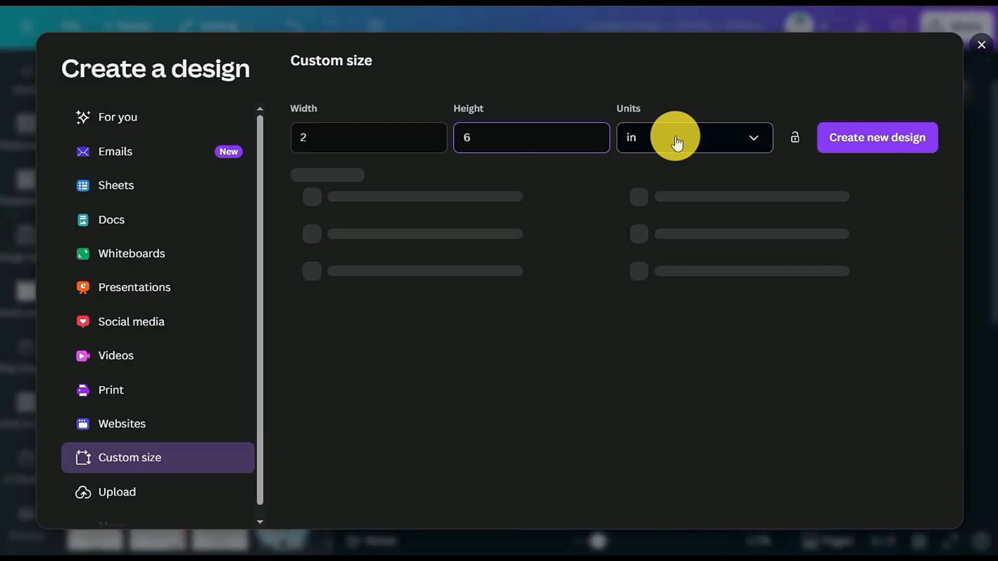
pyautogui.click(840, 138)
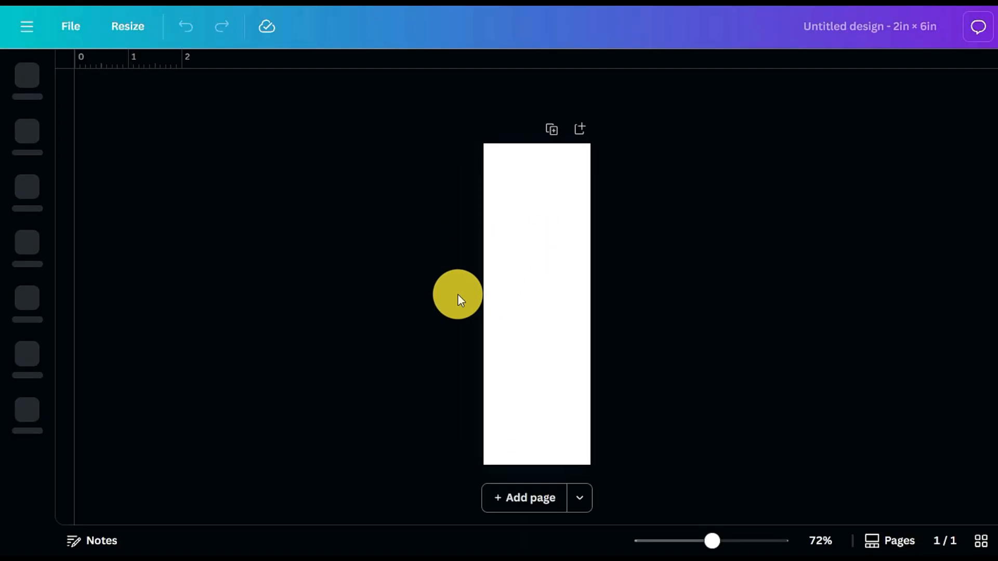
# Add the text "2X6" at font size 20 in the middle of the blank page
pyautogui.press('t')
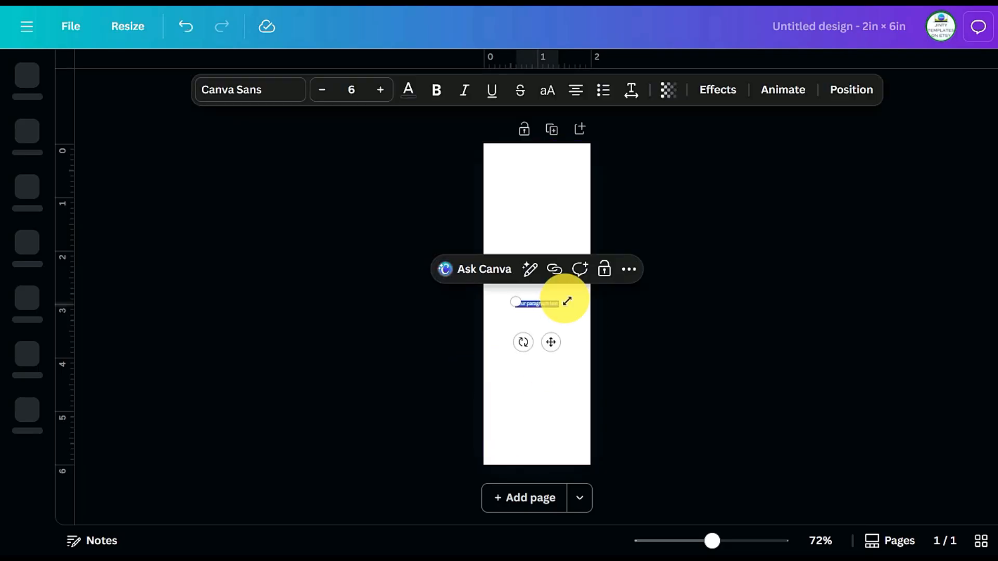
pyautogui.press('BackSpace')
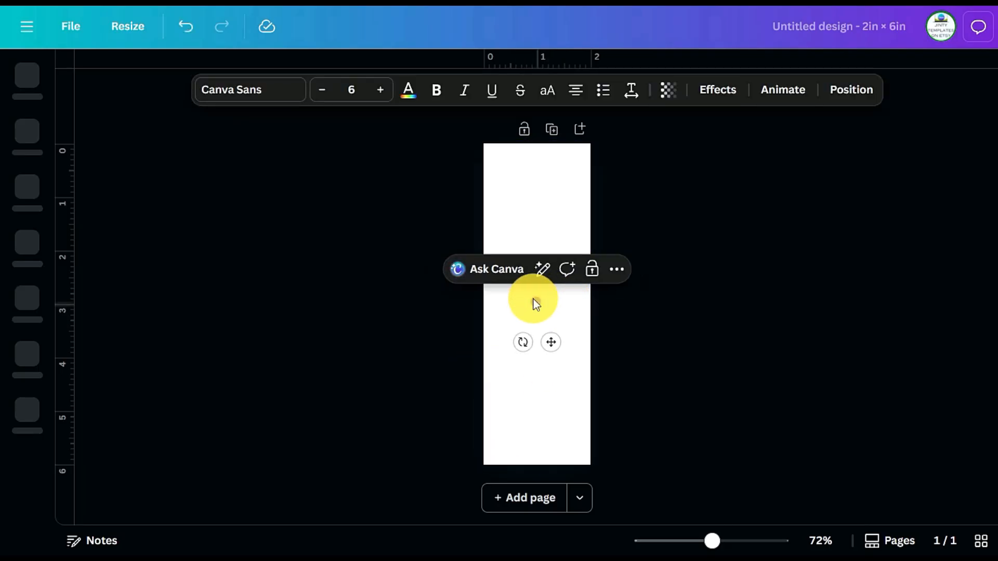
pyautogui.write('2X6')
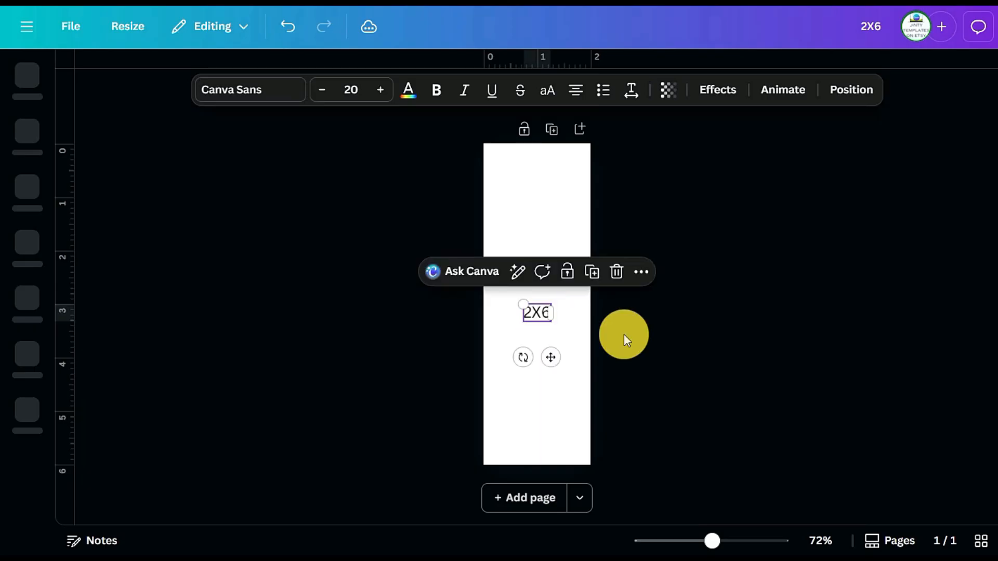
pyautogui.click(625, 281)
pyautogui.click(559, 213)
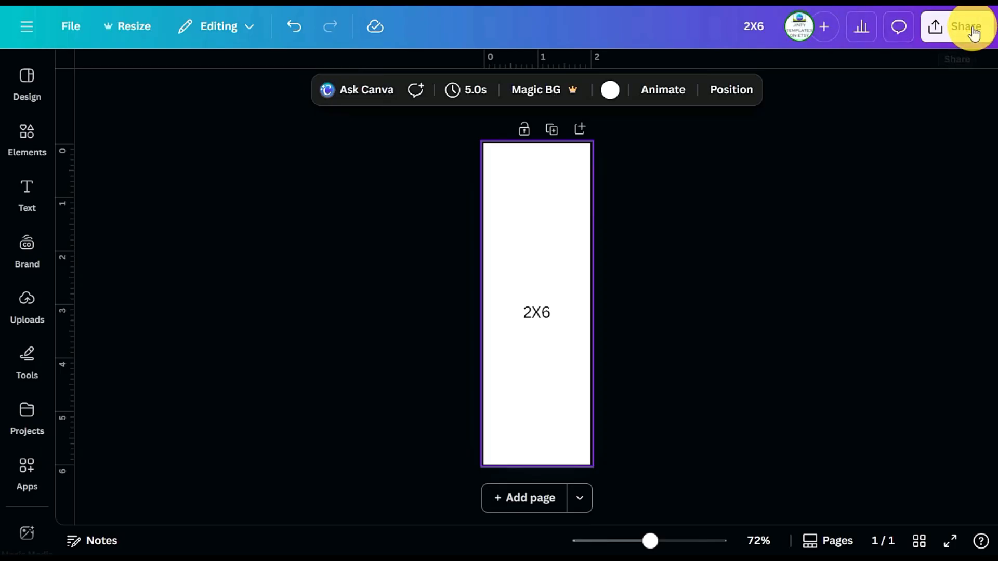
# Download the 2X6 design as a PNG
pyautogui.click(960, 27)
pyautogui.click(720, 315)
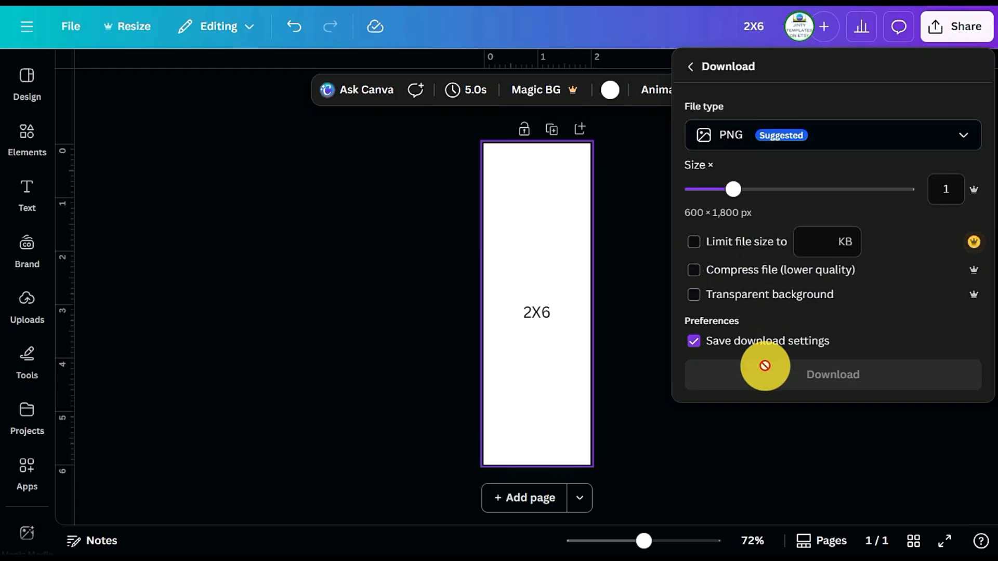
pyautogui.click(816, 375)
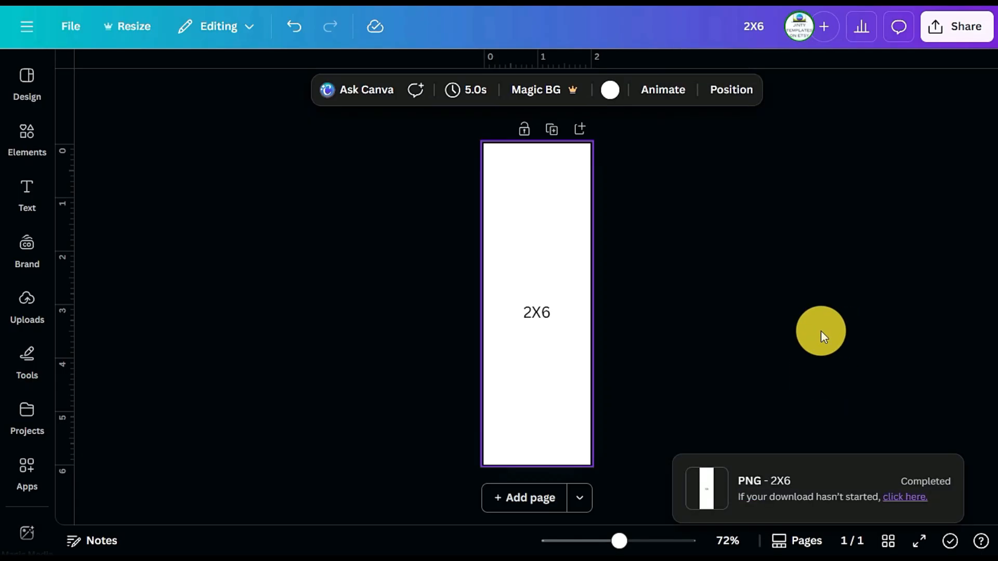
pyautogui.click(819, 328)
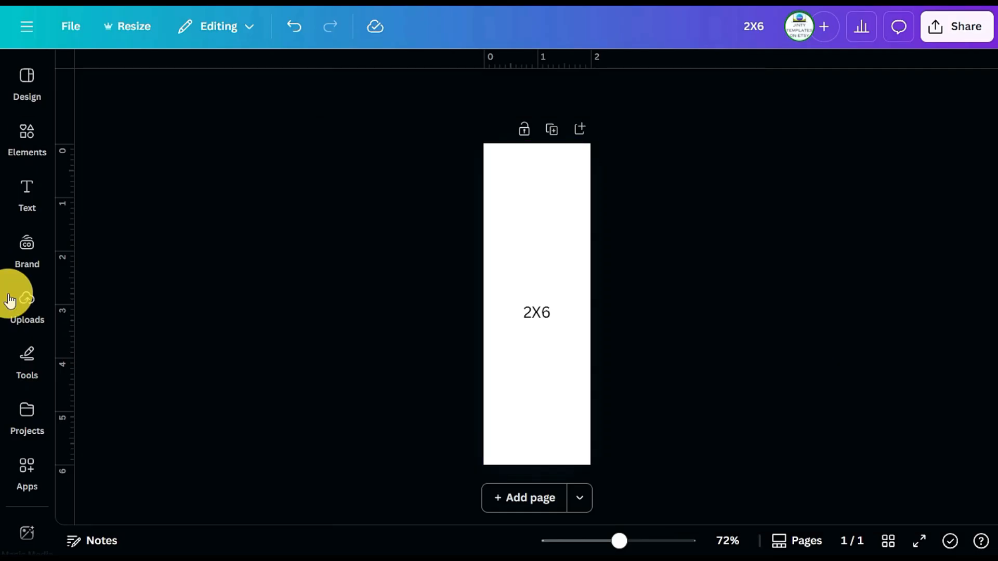
# Upload the 2X6 image file from the Downloads folder
pyautogui.click(27, 302)
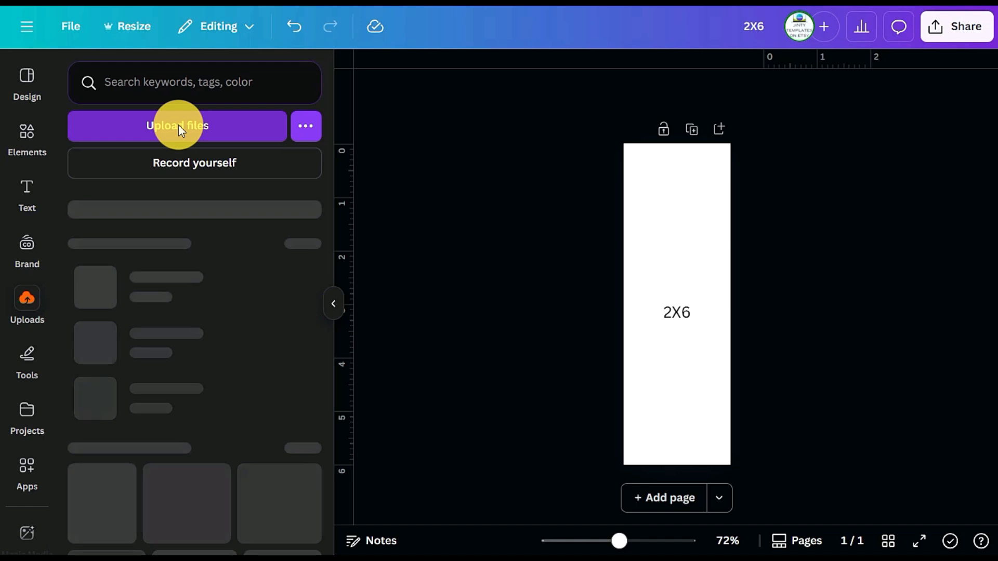
pyautogui.click(178, 125)
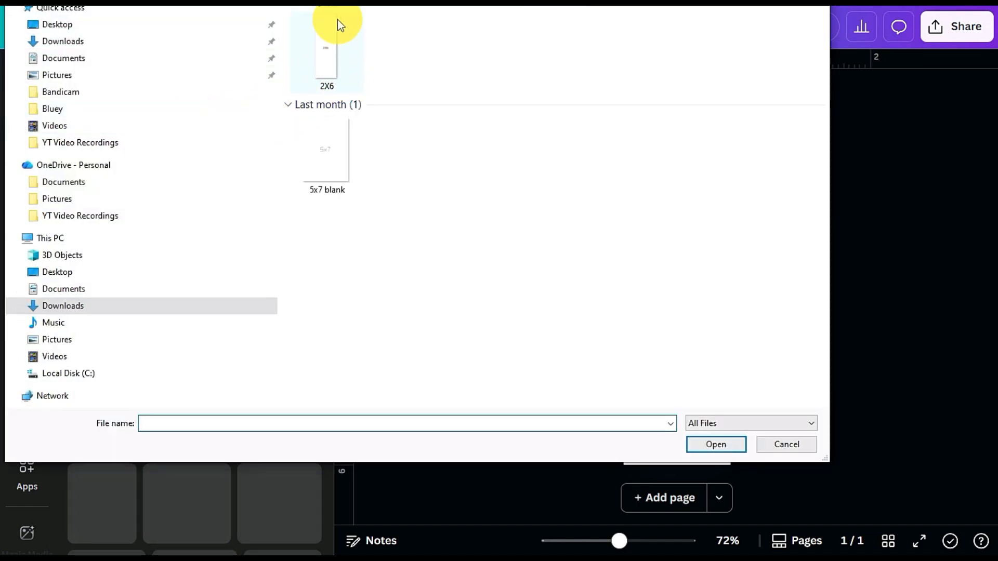
pyautogui.click(332, 57)
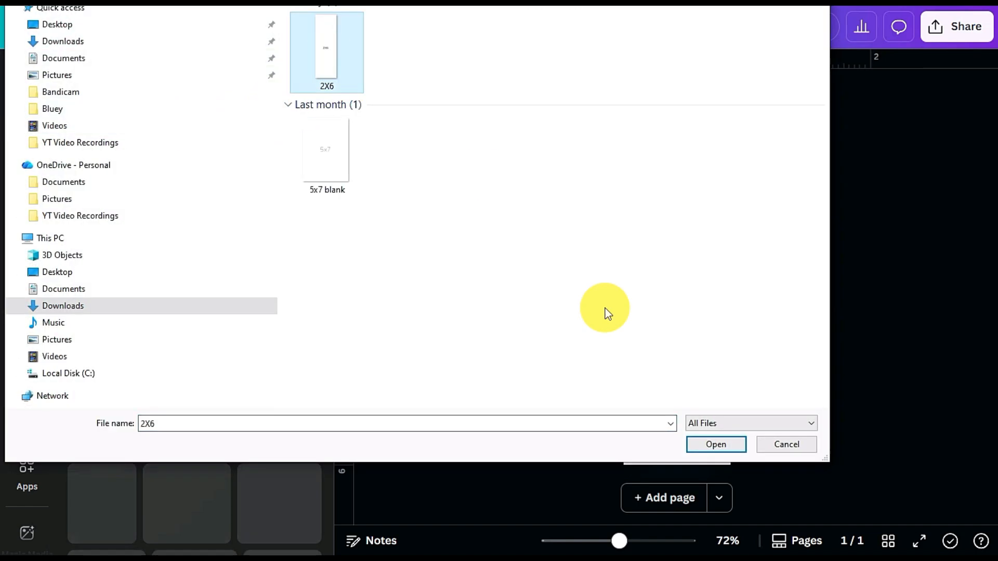
pyautogui.click(700, 442)
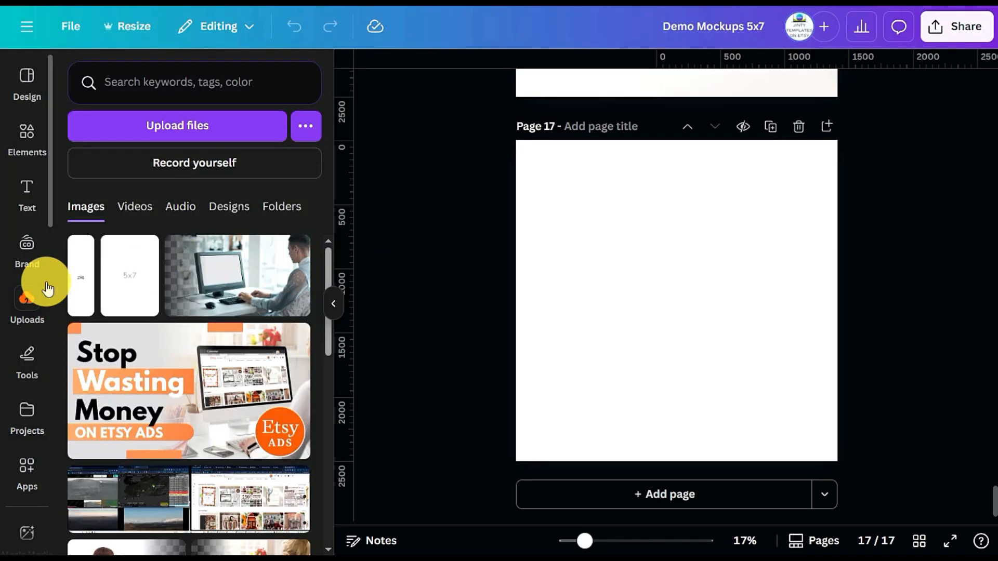
# Place the uploaded 2X6 image on page 17 of Demo Mockups 5x7 and apply a Glow shadow to it
pyautogui.click(87, 285)
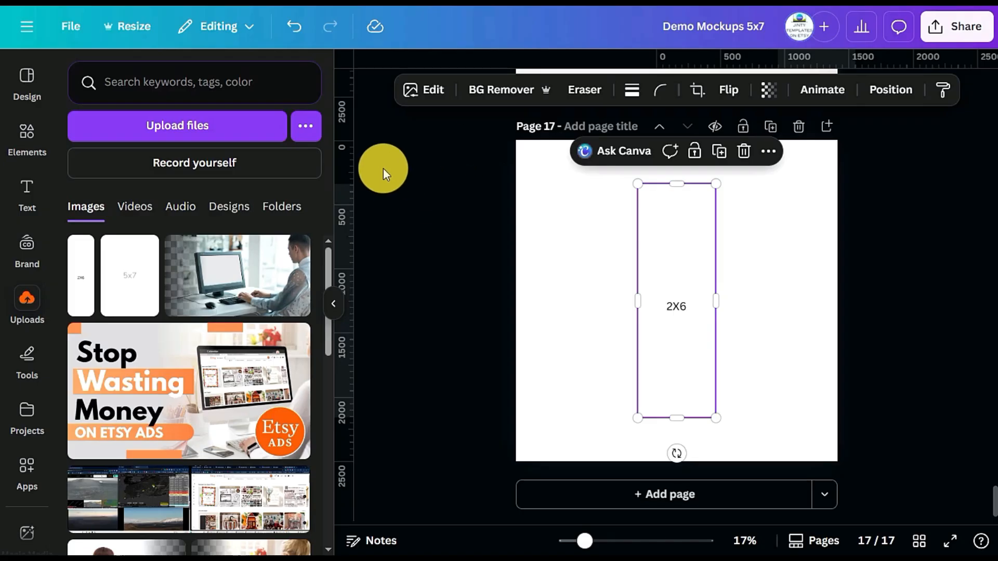
pyautogui.click(334, 303)
pyautogui.click(291, 89)
pyautogui.scroll(-2, 64, 346)
pyautogui.scroll(-3, 89, 438)
pyautogui.click(106, 348)
pyautogui.click(112, 304)
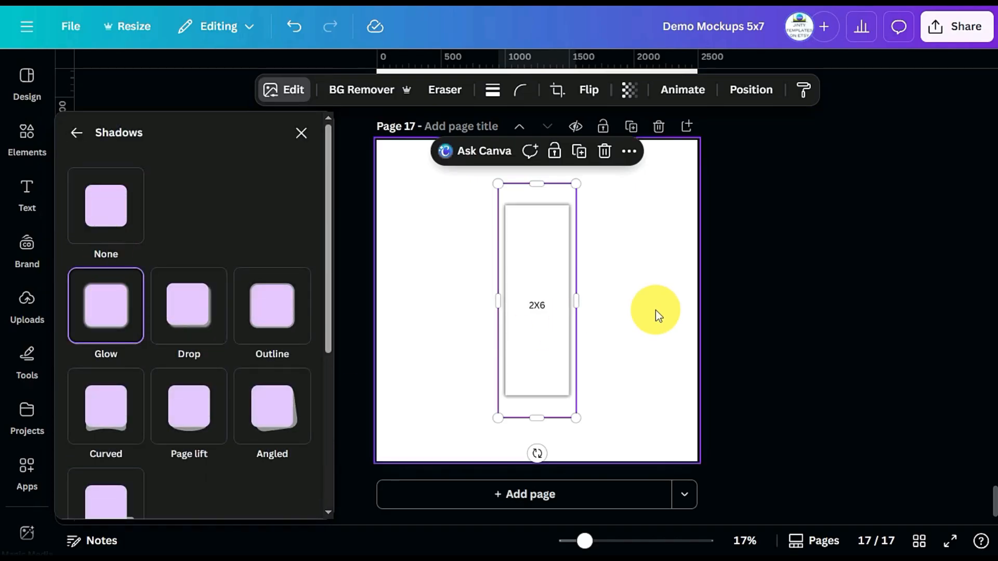
# Enlarge the shadowed 2X6 image on page 17 and move it to the left half of the page
pyautogui.click(656, 310)
pyautogui.click(544, 263)
pyautogui.moveTo(495, 181); pyautogui.dragTo(480, 138)
pyautogui.click(614, 267)
pyautogui.moveTo(526, 268); pyautogui.dragTo(465, 290)
# Add a basic square frame to page 17 and place it beside the 2X6 image
pyautogui.click(26, 304)
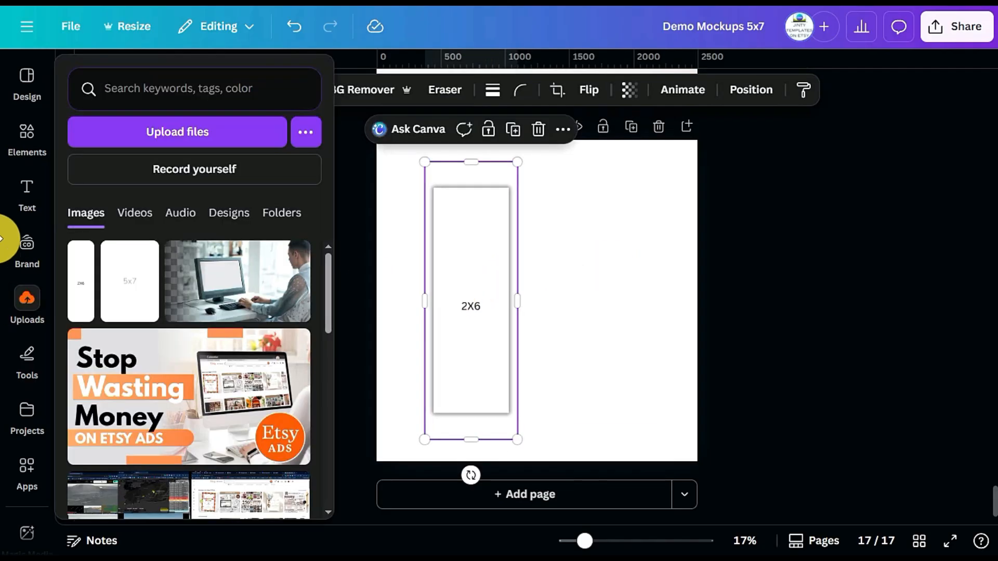
pyautogui.click(31, 149)
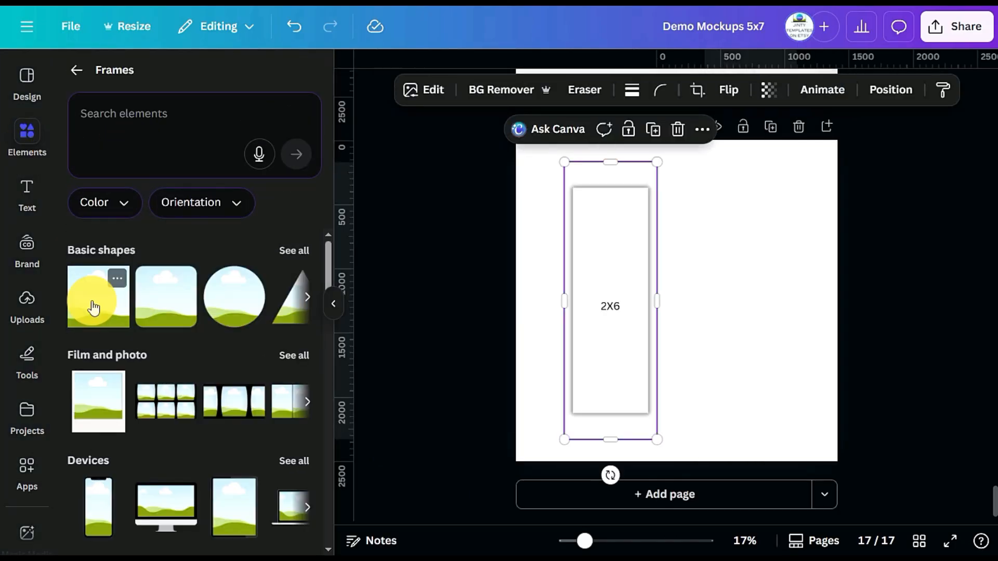
pyautogui.click(93, 307)
pyautogui.moveTo(704, 290); pyautogui.dragTo(750, 255)
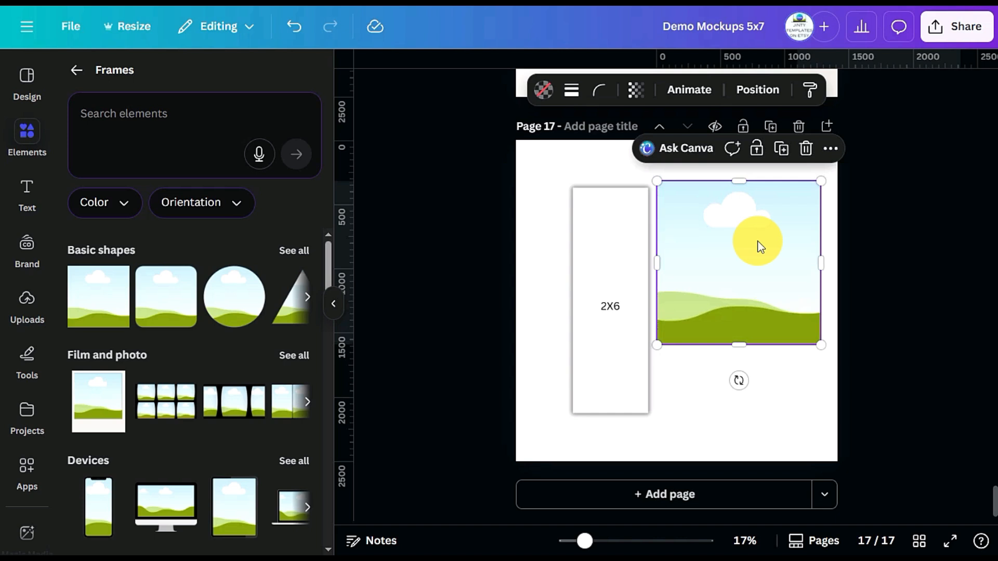
# Set the square frame's width to 200 px and height to 600 px with the ratio unlocked
pyautogui.click(757, 91)
pyautogui.click(111, 431)
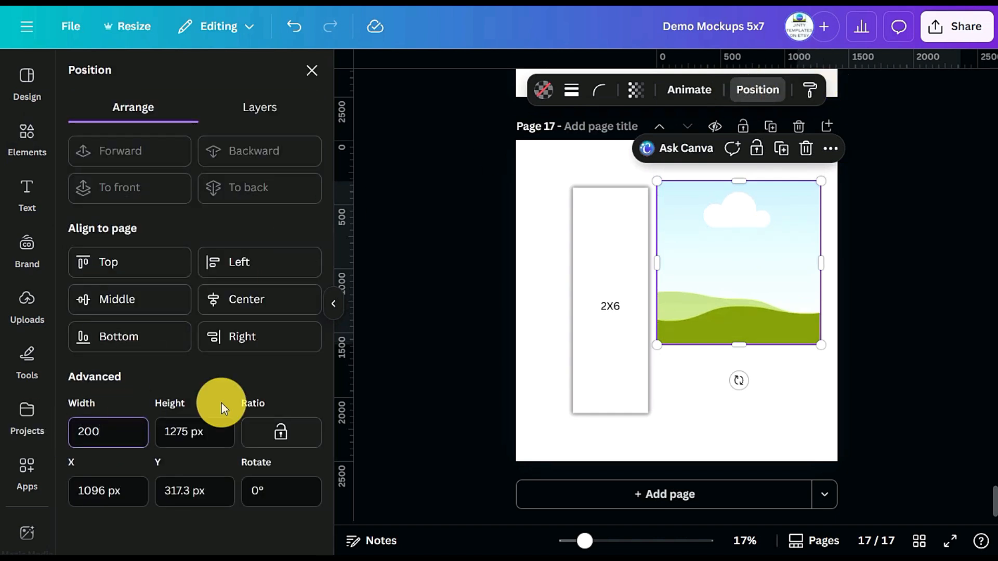
pyautogui.click(188, 448)
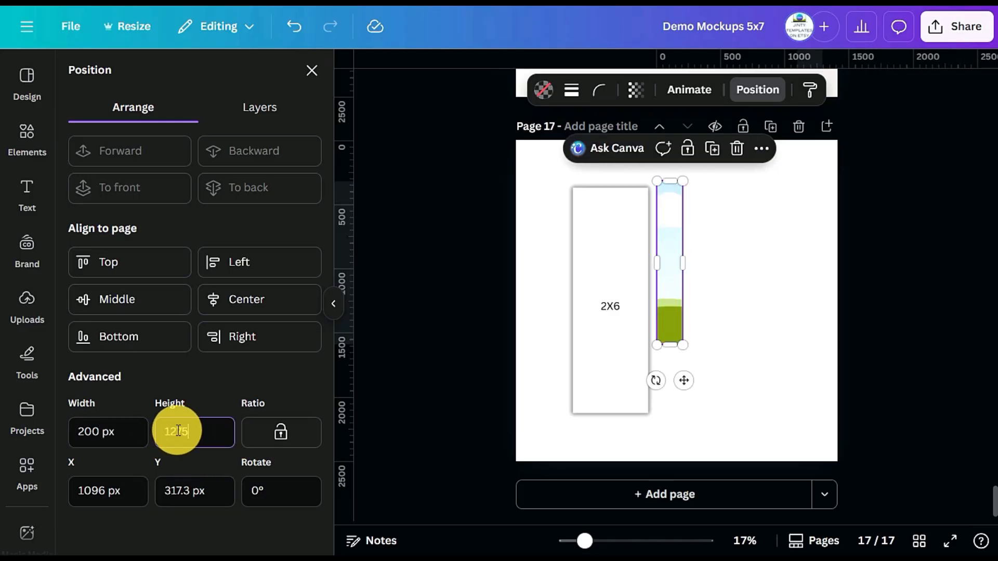
pyautogui.write('600')
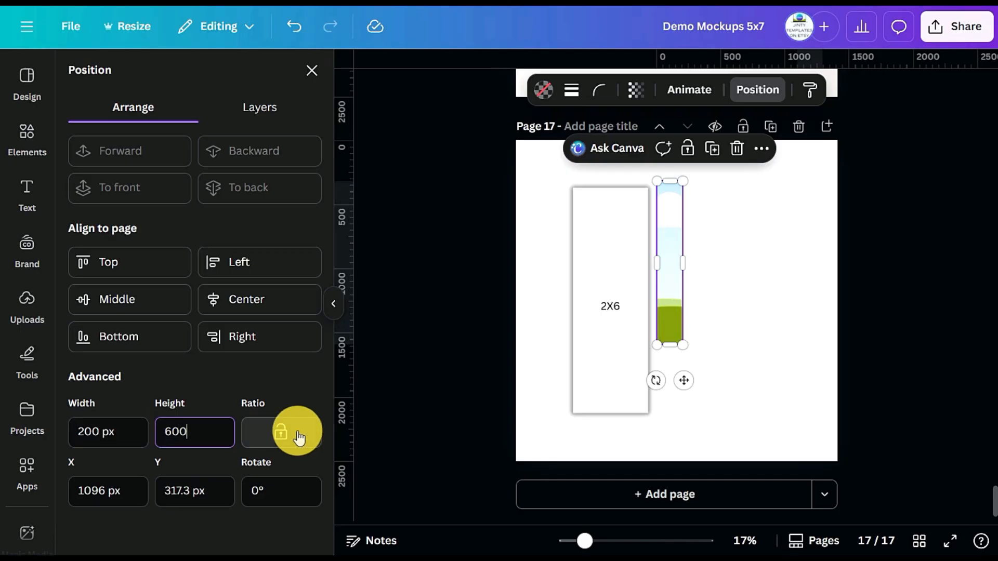
pyautogui.press('Tab')
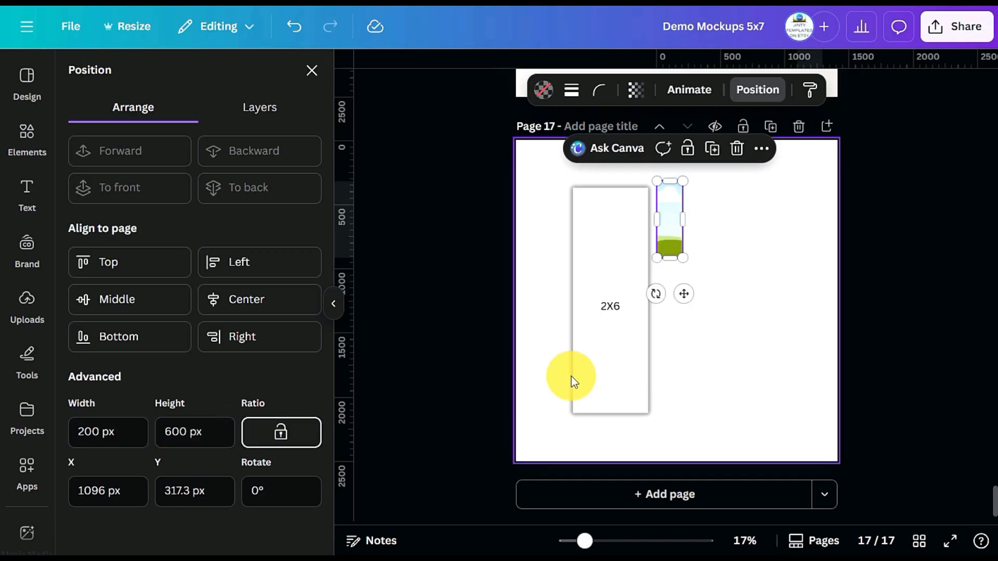
# Move the narrow frame onto the 2X6 image and enlarge it to about 583 × 1749 px to cover the image
pyautogui.click(737, 249)
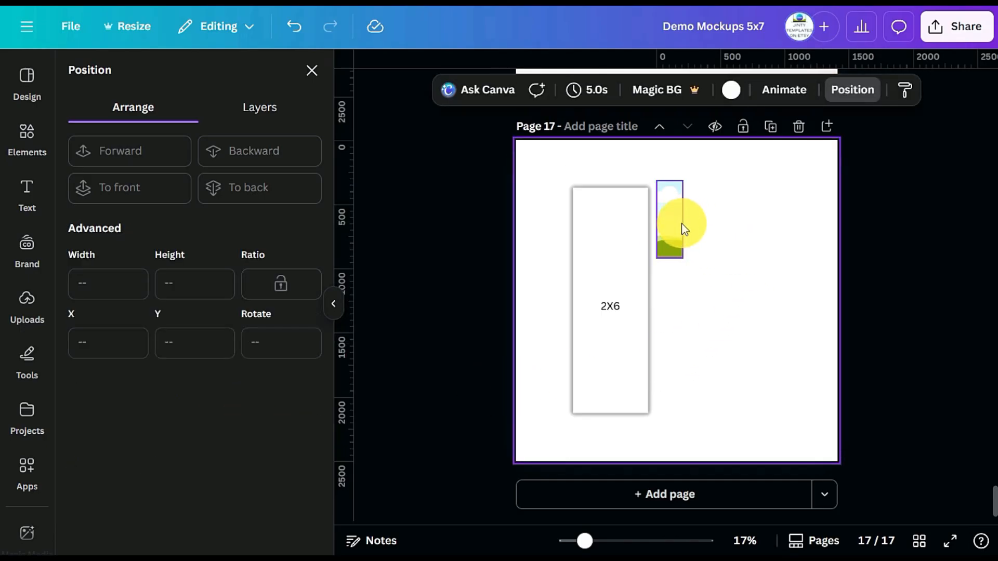
pyautogui.moveTo(679, 228); pyautogui.dragTo(669, 410)
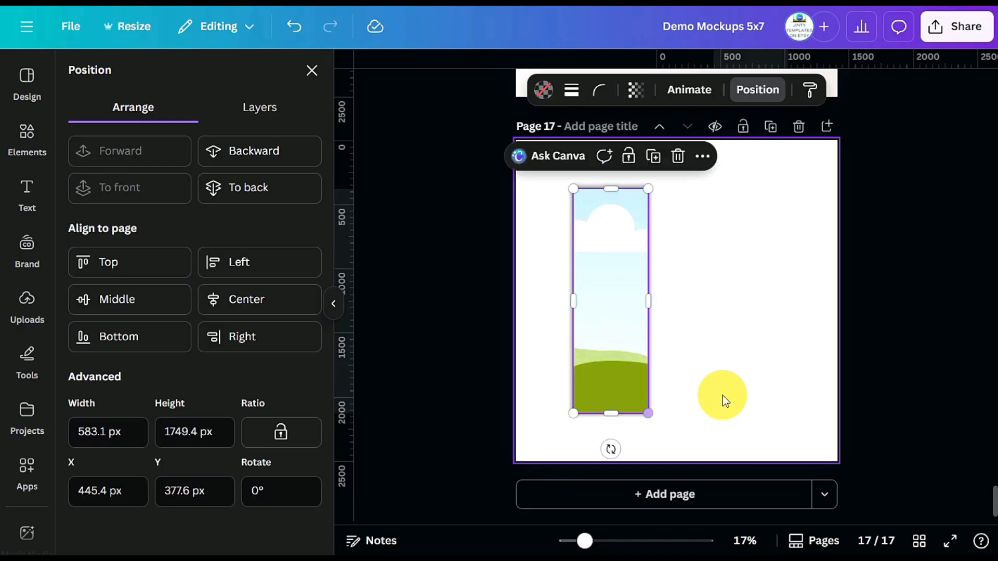
pyautogui.click(720, 397)
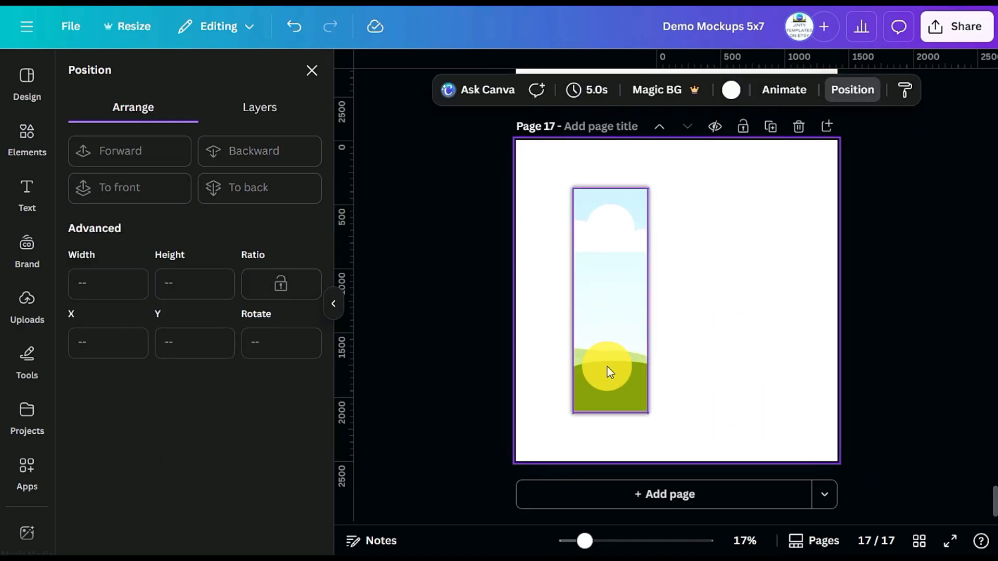
# Group the frame with the shadowed 2X6 image and place a copy of the group beside the original
pyautogui.moveTo(778, 328); pyautogui.dragTo(598, 304)
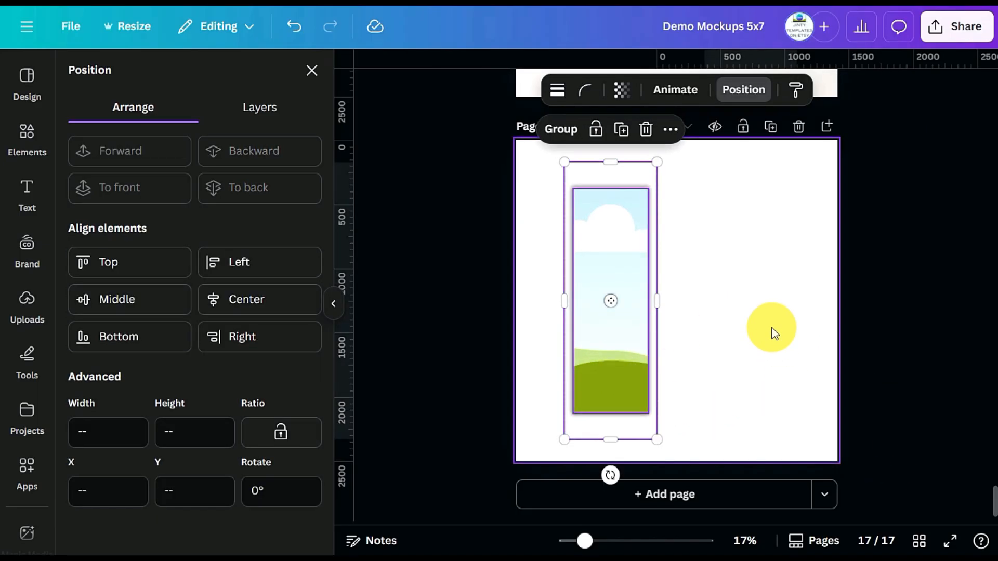
pyautogui.click(564, 129)
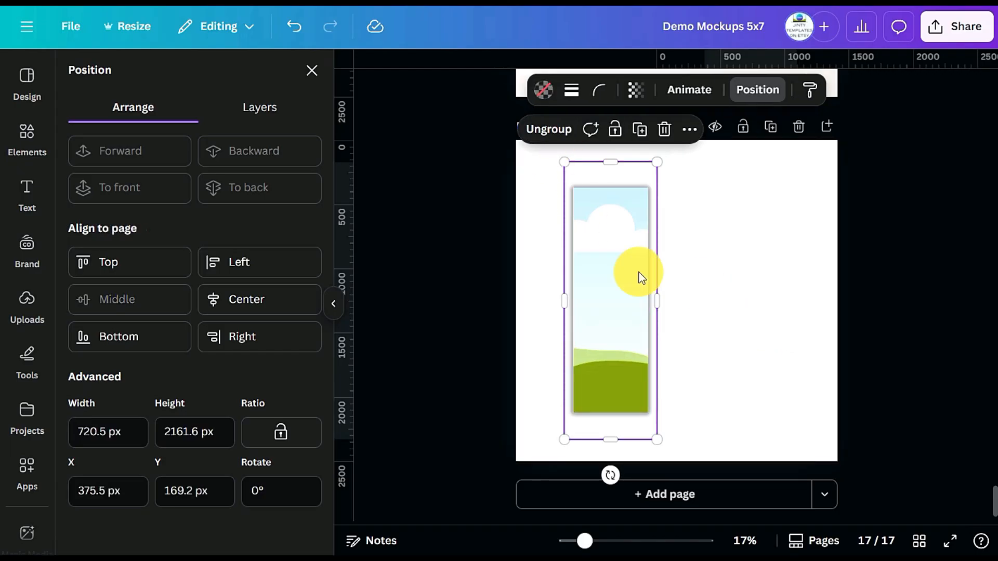
pyautogui.moveTo(621, 270); pyautogui.dragTo(711, 281)
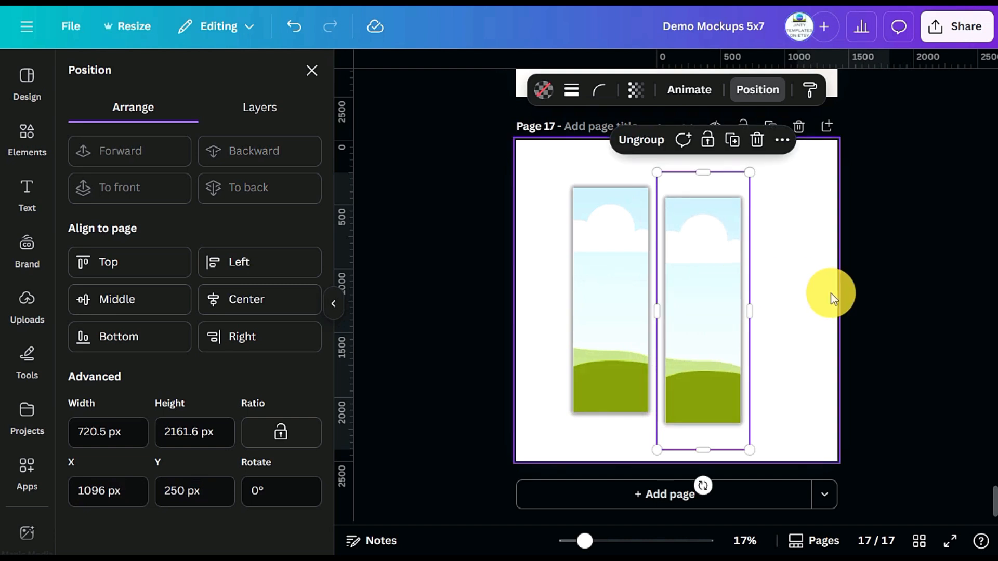
pyautogui.click(884, 286)
pyautogui.scroll(5, 881, 283)
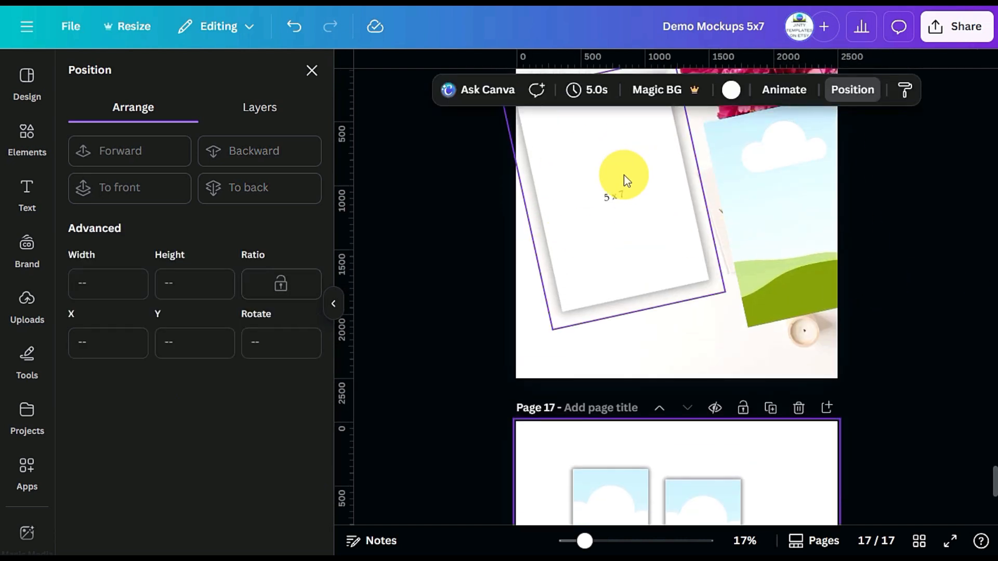
# Ungroup the copied 2X6 group on page 17 and move its narrow frame off the image to the empty space beside it
pyautogui.scroll(-4, 626, 179)
pyautogui.click(735, 345)
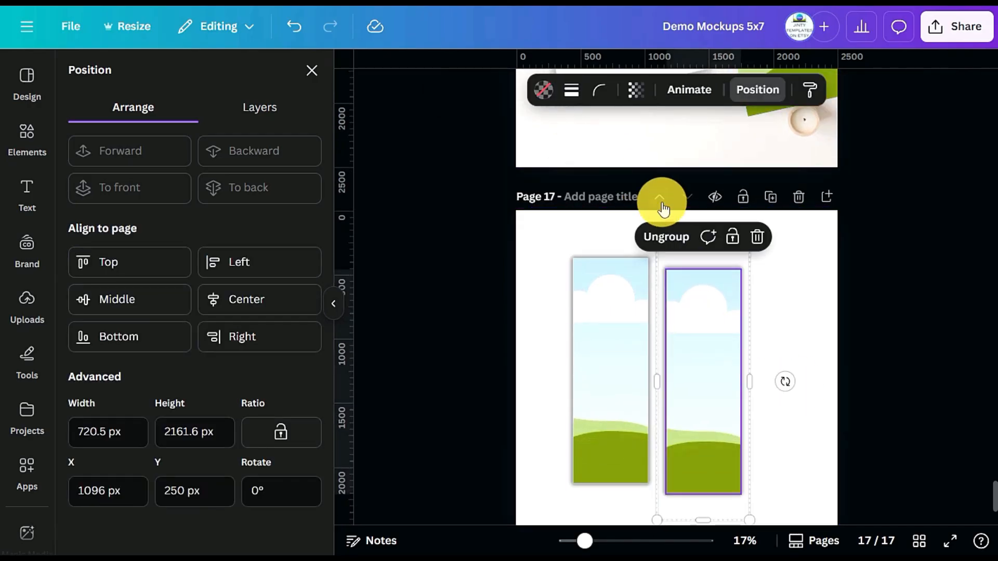
pyautogui.click(660, 237)
pyautogui.click(724, 319)
pyautogui.moveTo(724, 319); pyautogui.dragTo(816, 311)
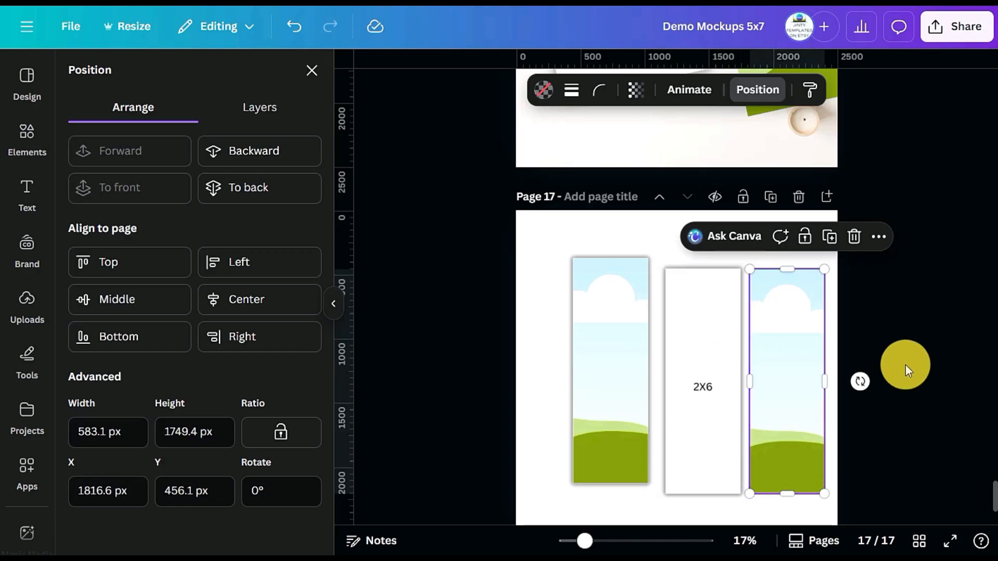
pyautogui.click(906, 362)
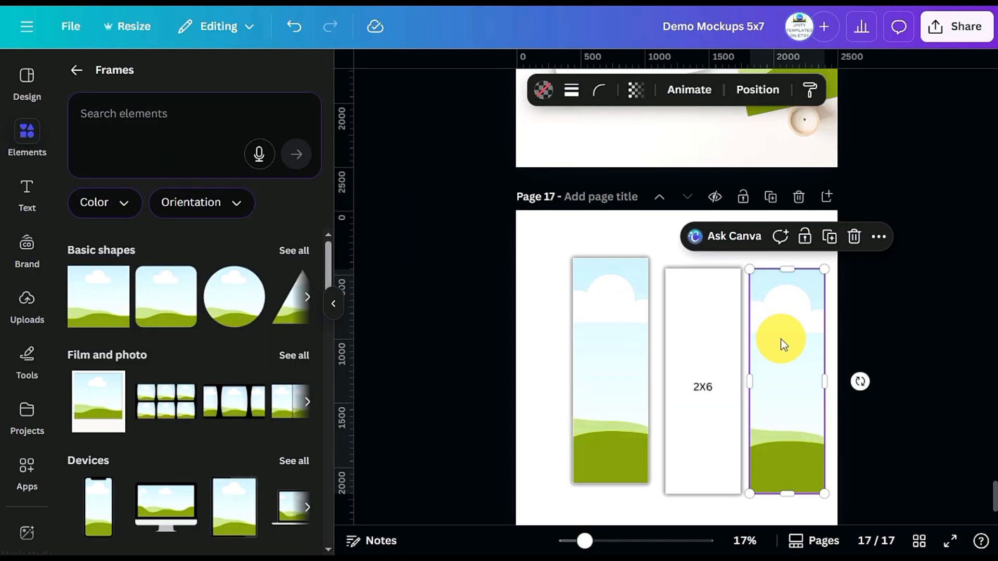
# Rotate the shadowed 5 x 7 image on page 16 to nearly upright and move the tilted frame over it
pyautogui.scroll(5, 781, 338)
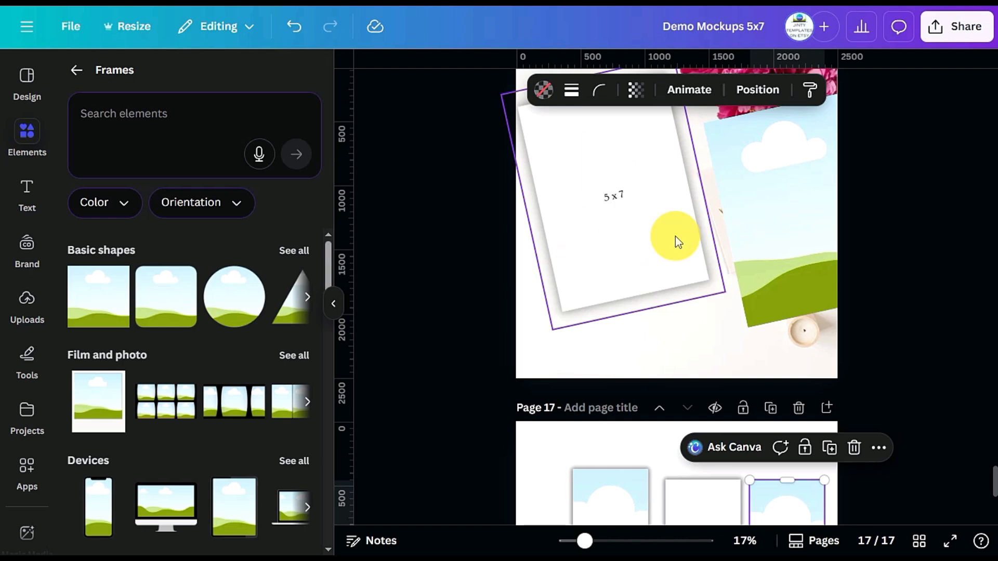
pyautogui.click(665, 267)
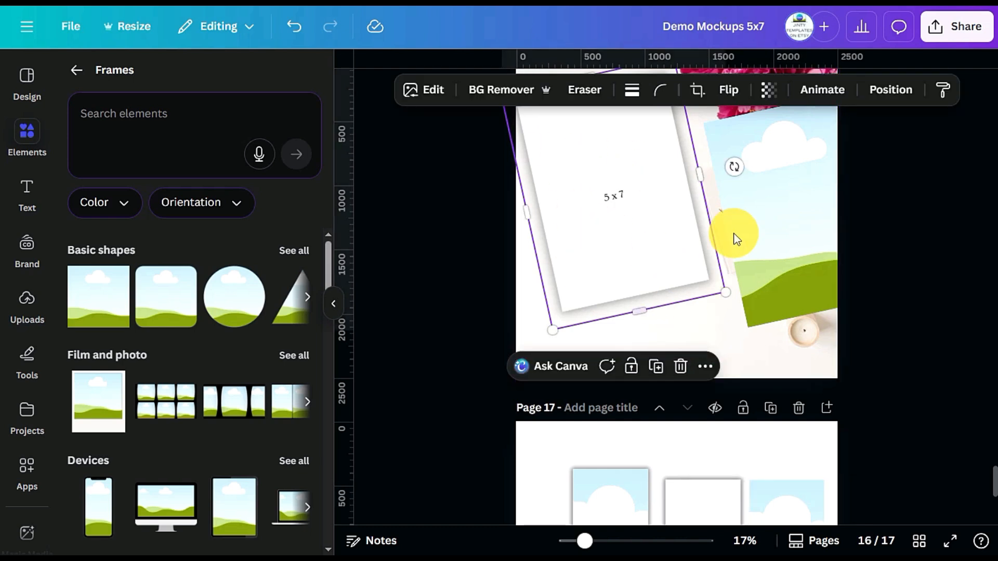
pyautogui.moveTo(738, 163); pyautogui.dragTo(749, 185)
pyautogui.moveTo(796, 239); pyautogui.dragTo(739, 205)
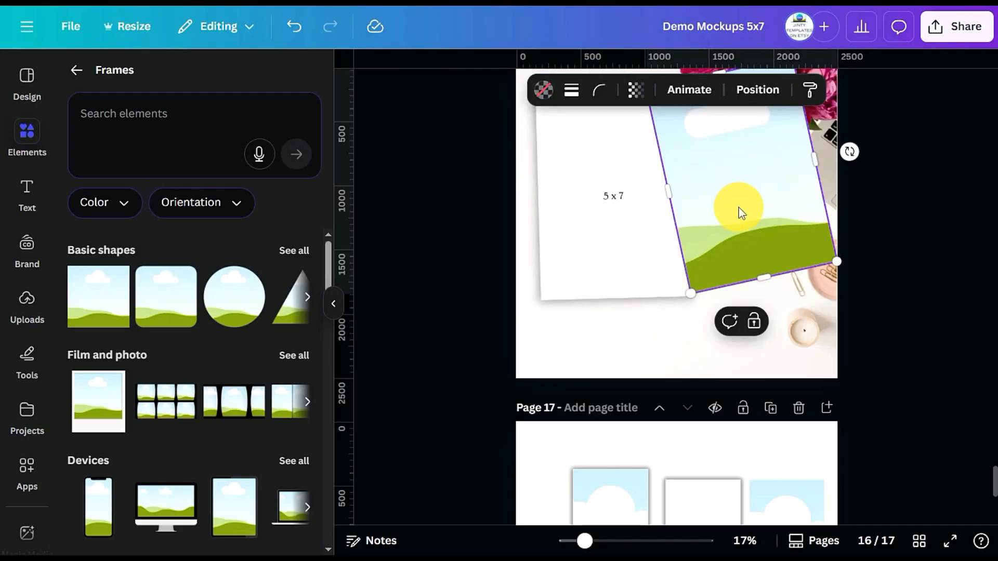
pyautogui.scroll(5, 900, 385)
pyautogui.scroll(4, 899, 386)
pyautogui.scroll(5, 899, 385)
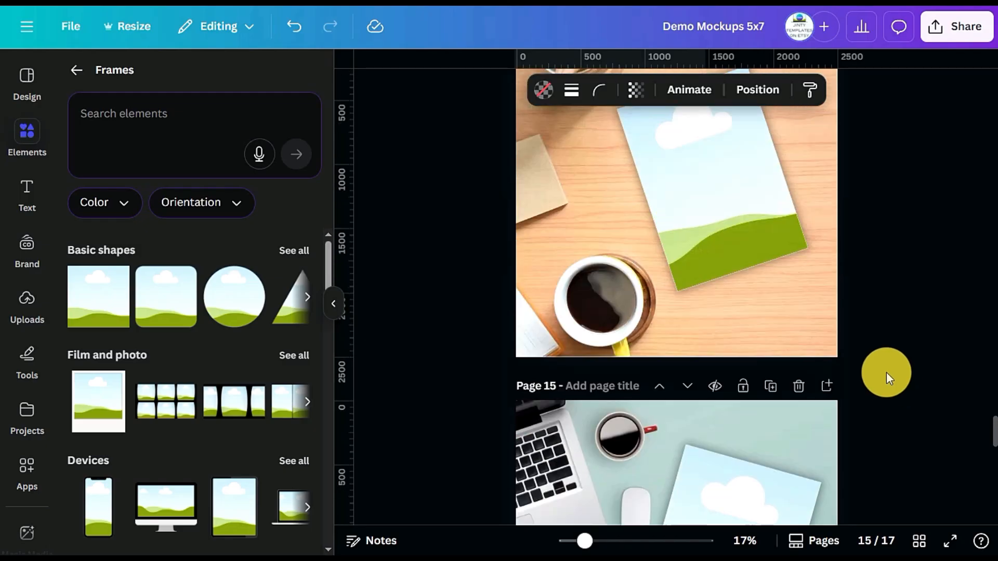
pyautogui.scroll(-8, 884, 369)
pyautogui.scroll(-5, 898, 369)
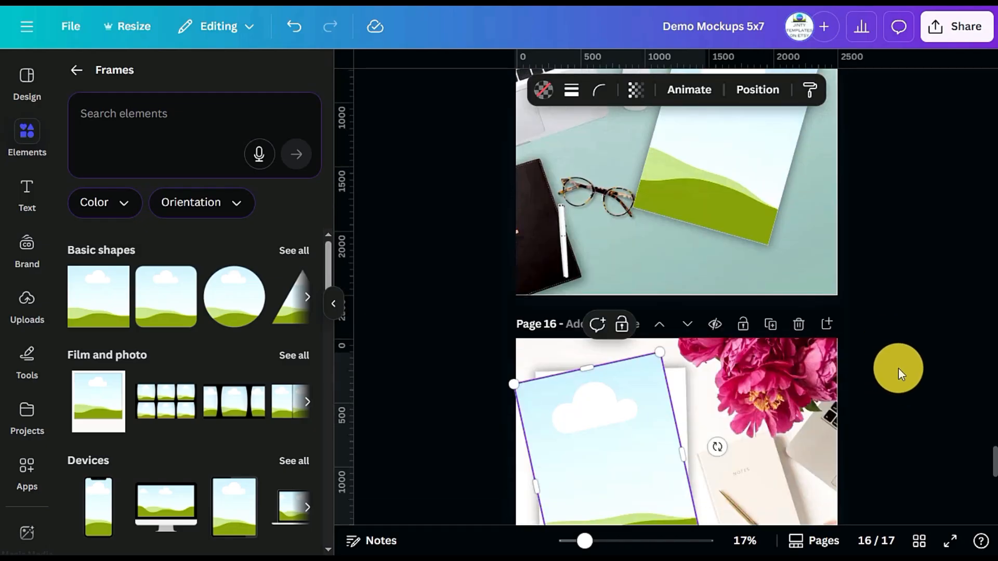
pyautogui.click(892, 281)
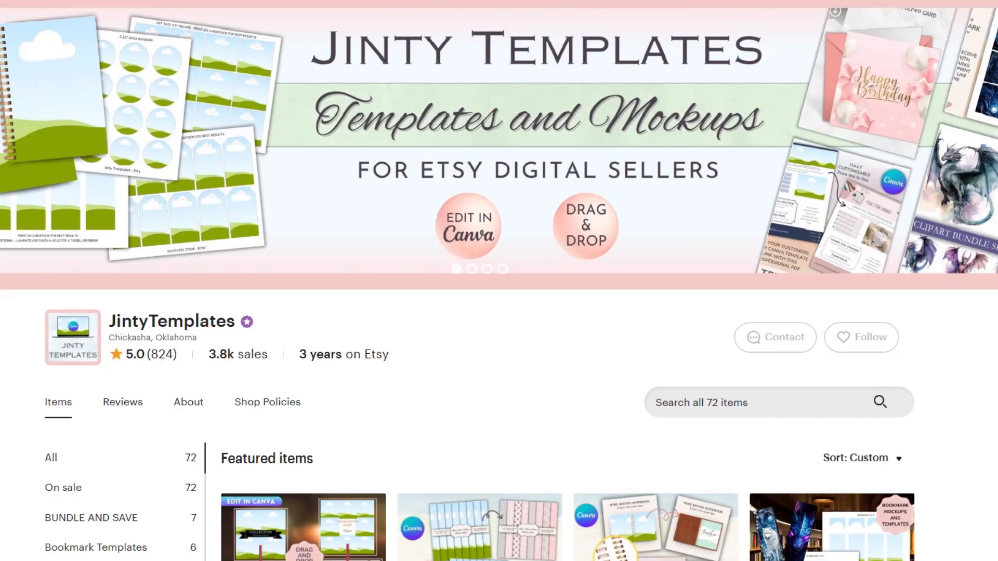
# Browse the JintyTemplates Etsy shop's featured items and full range of Canva mockup and template listings
pyautogui.scroll(-6, 499, 281)
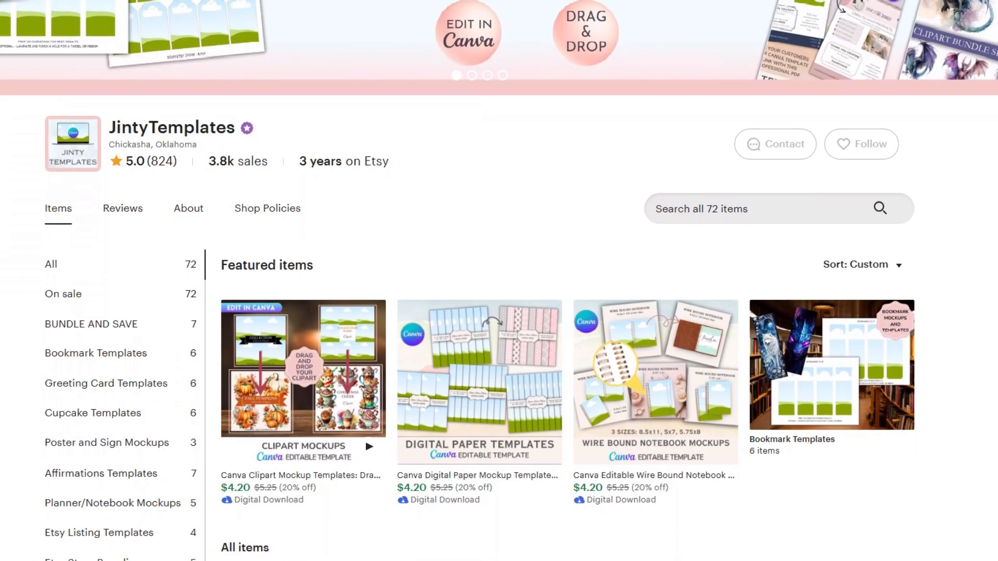
pyautogui.scroll(-1, 499, 281)
pyautogui.scroll(-5, 499, 281)
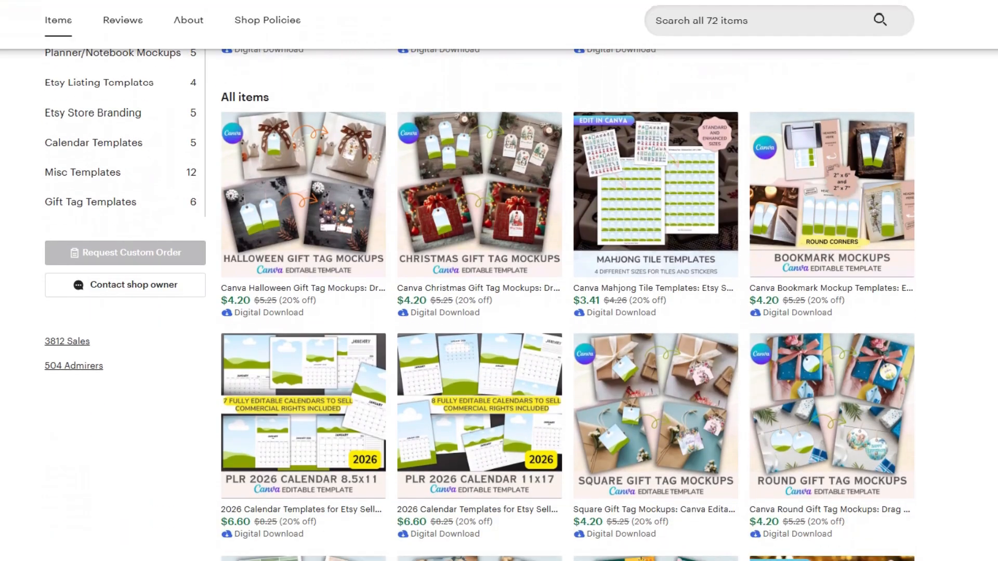
pyautogui.scroll(-5, 499, 280)
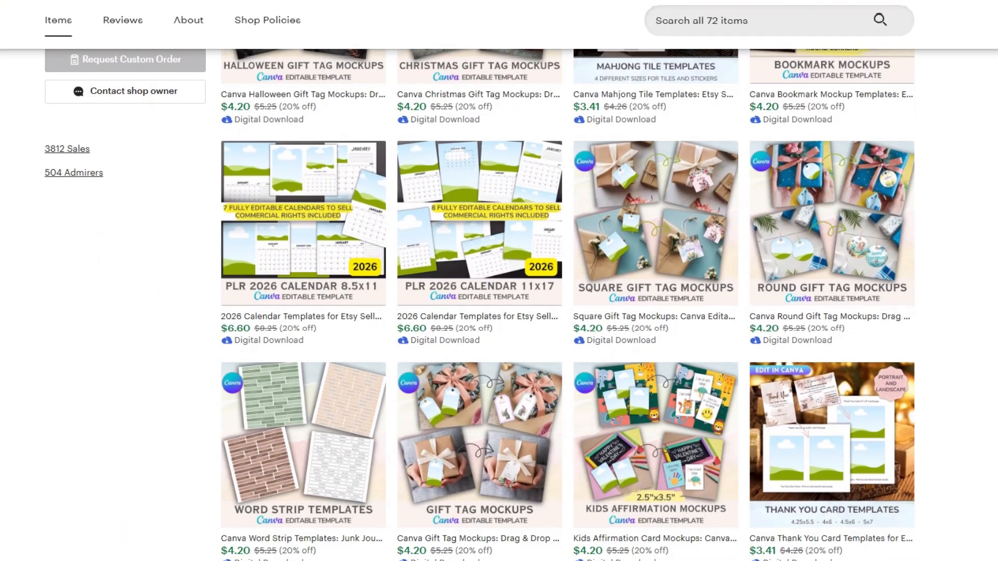
pyautogui.scroll(-4, 499, 281)
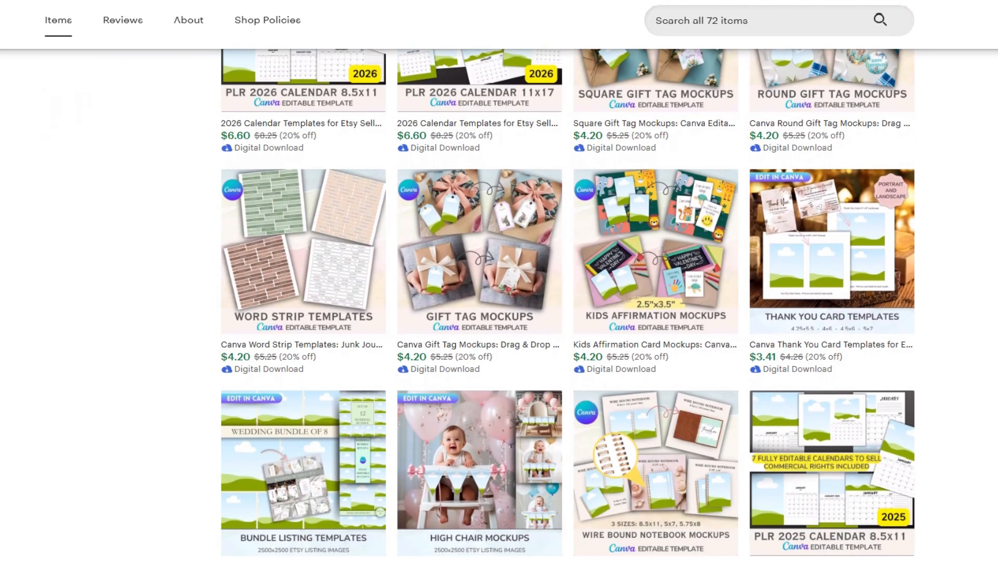
pyautogui.scroll(-5, 499, 281)
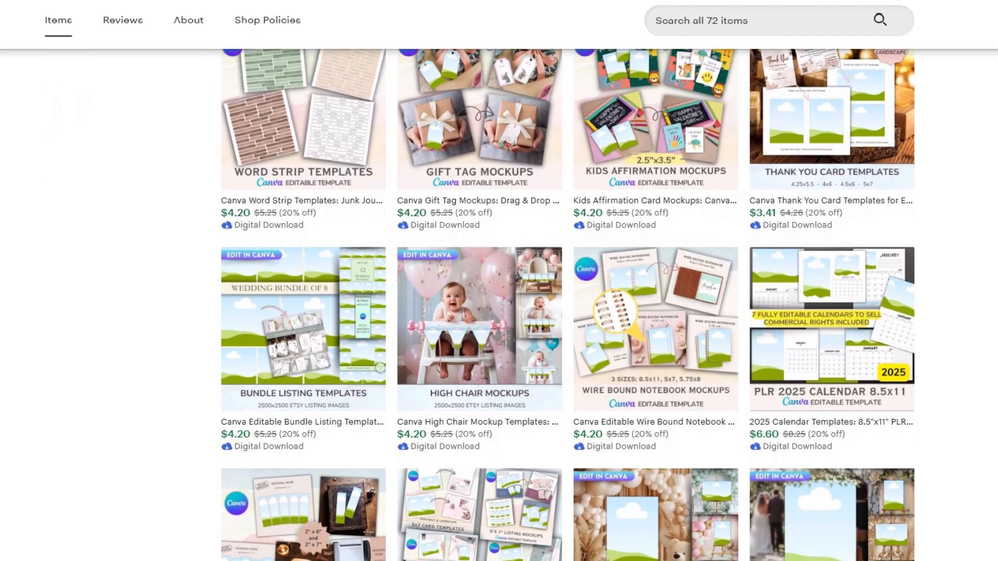
pyautogui.scroll(-4, 499, 281)
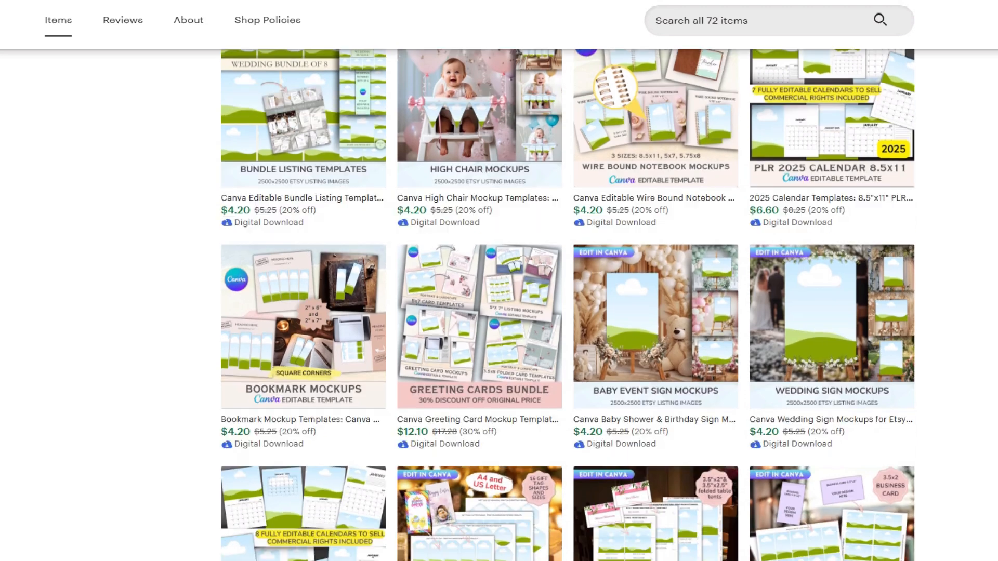
pyautogui.scroll(-4, 499, 281)
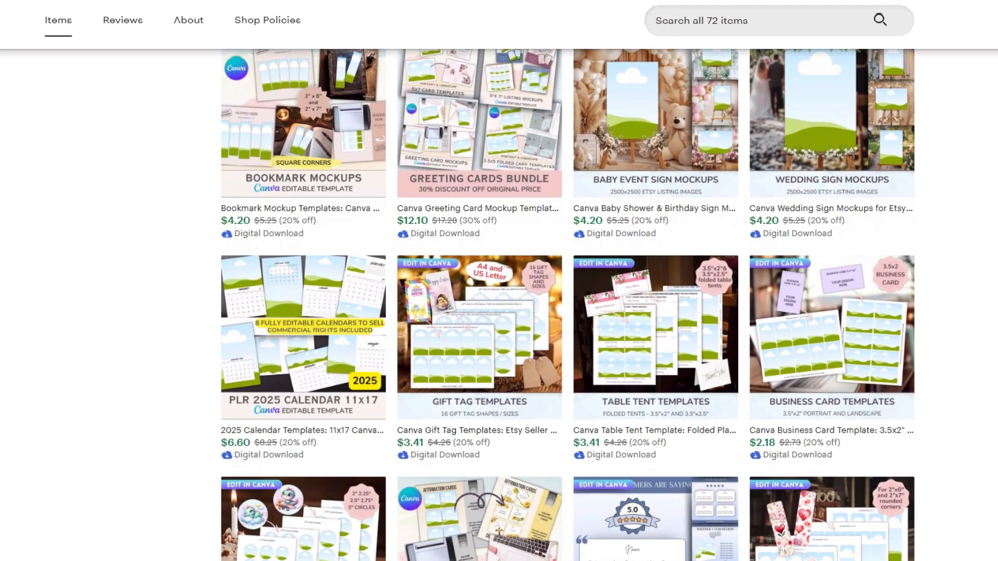
pyautogui.scroll(-1, 499, 281)
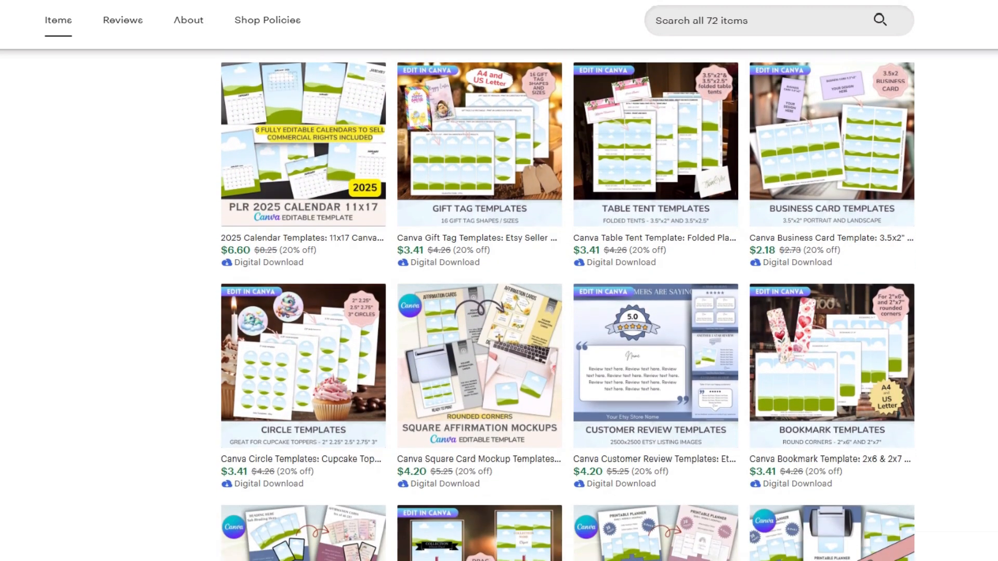